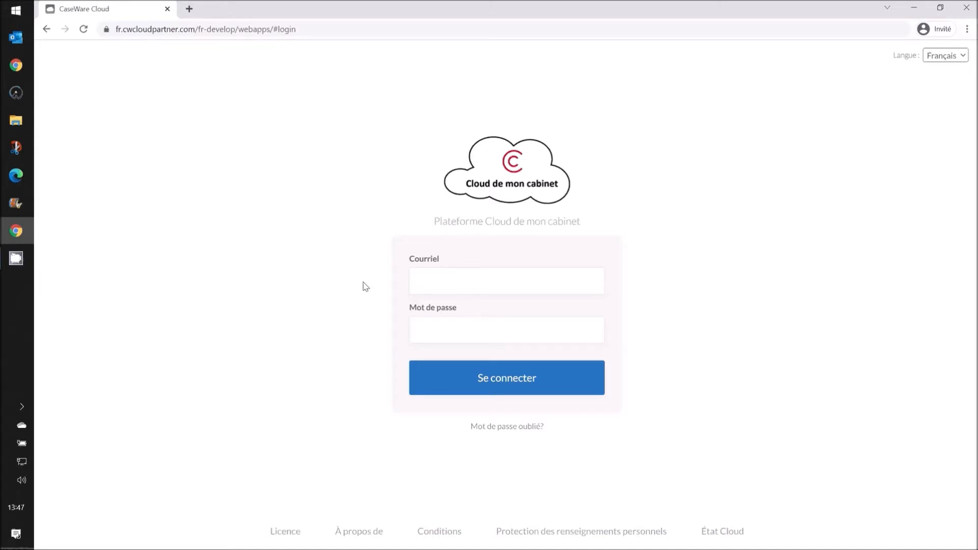
- Log in to CaseWare Cloud by entering the account e-mail and password
left_click(418, 279)
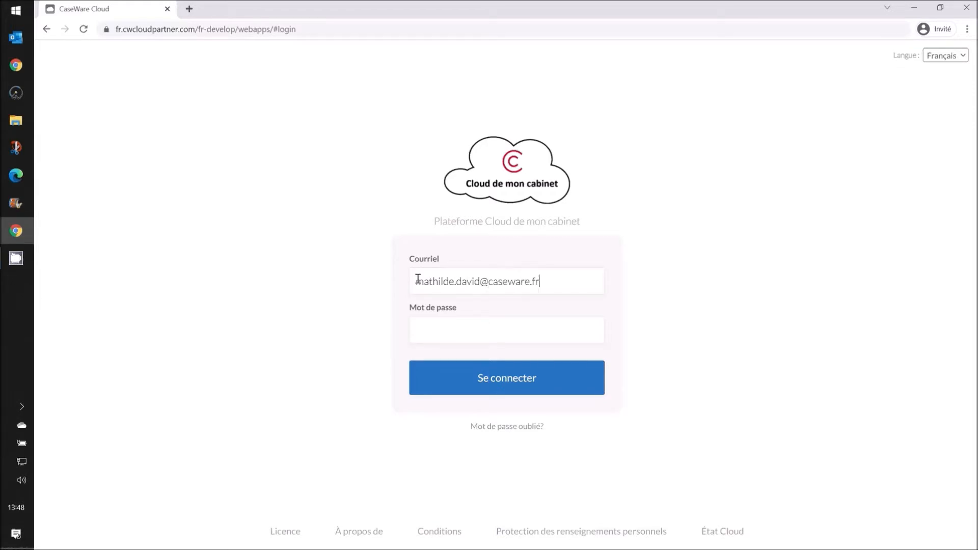
key("Tab")
type("password12")
key("Return")
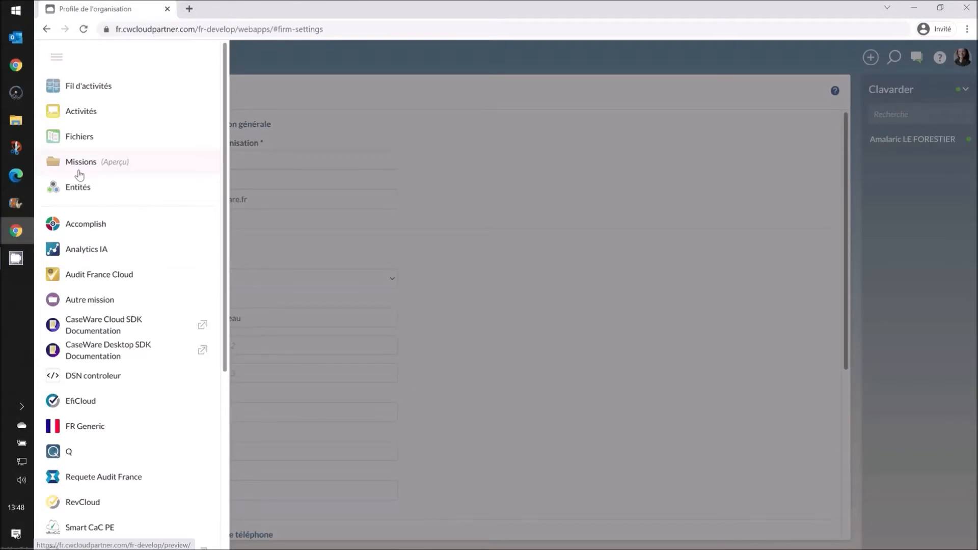
- Browse the Entités list and its new-entity options, then go to the Fichiers page
left_click(79, 187)
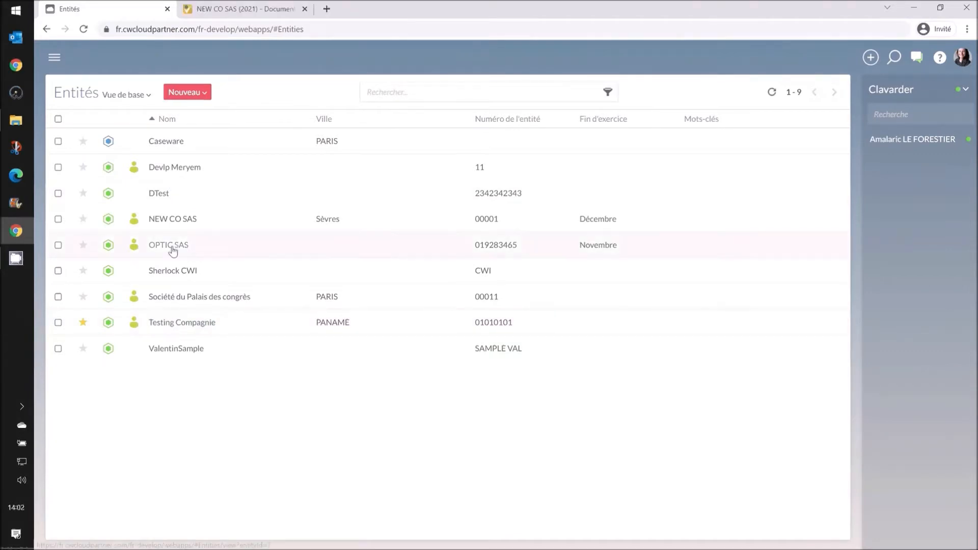
left_click(204, 100)
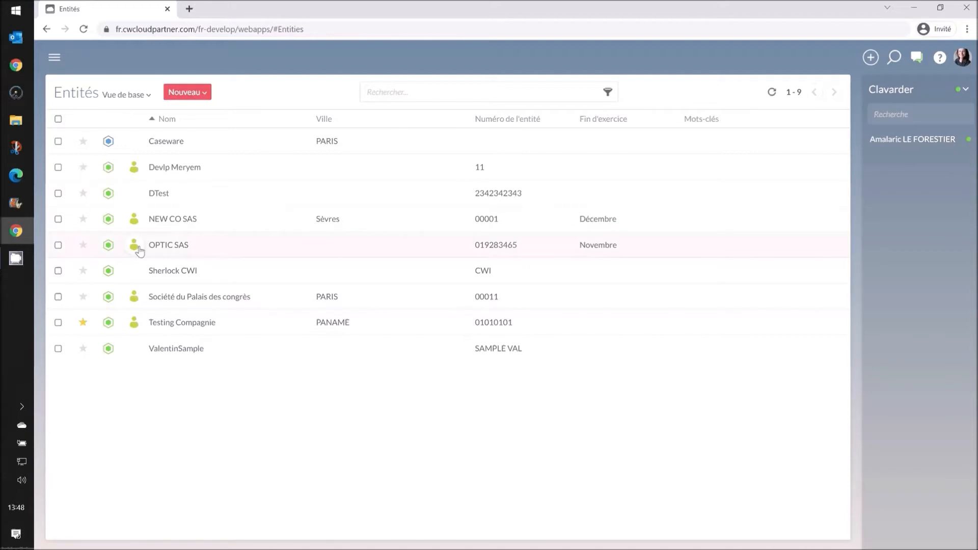
left_click(55, 58)
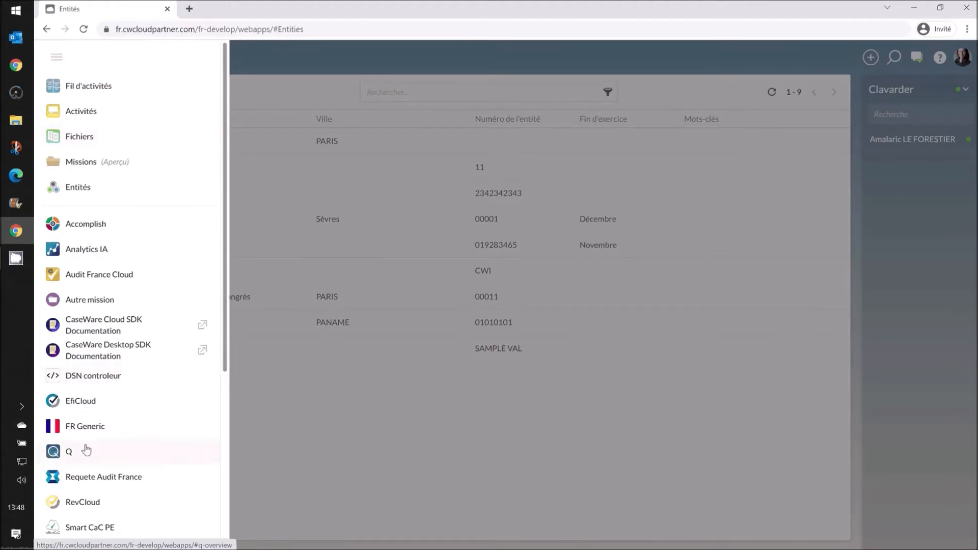
scroll(86, 450, "down", 5)
scroll(88, 407, "down", 1)
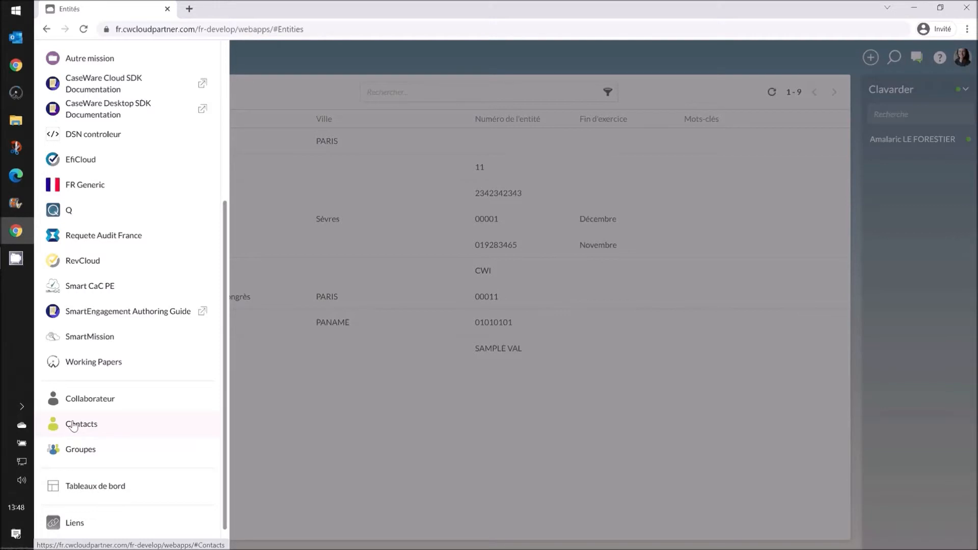
scroll(112, 393, "up", 3)
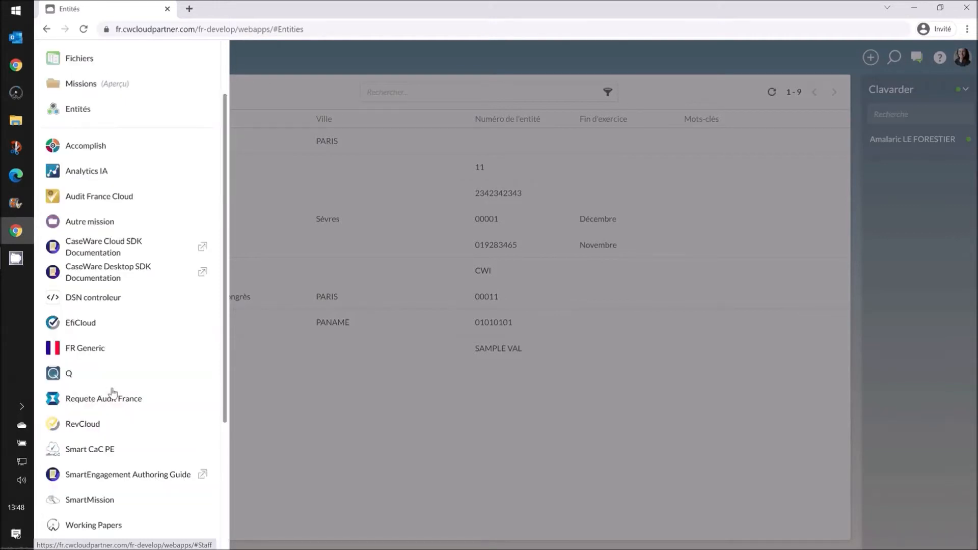
scroll(113, 392, "up", 2)
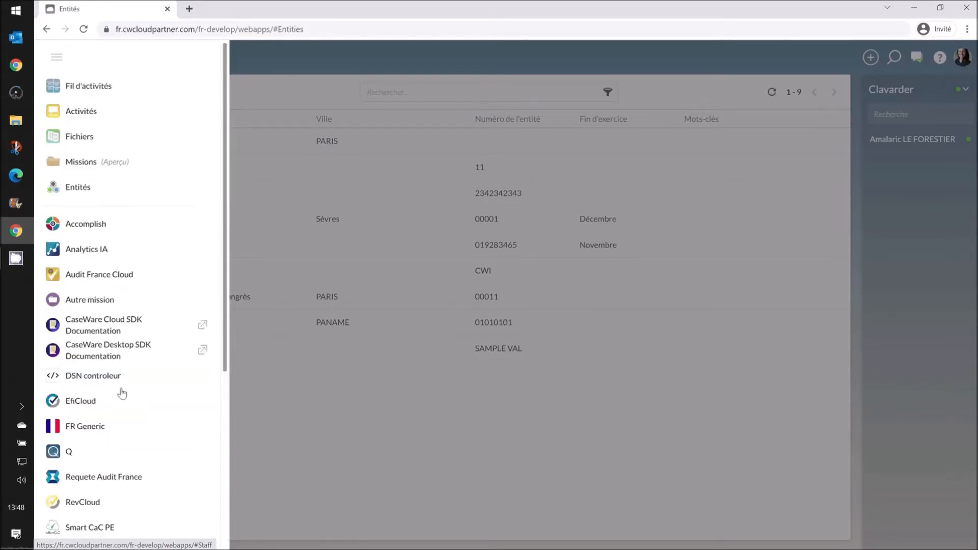
left_click(77, 138)
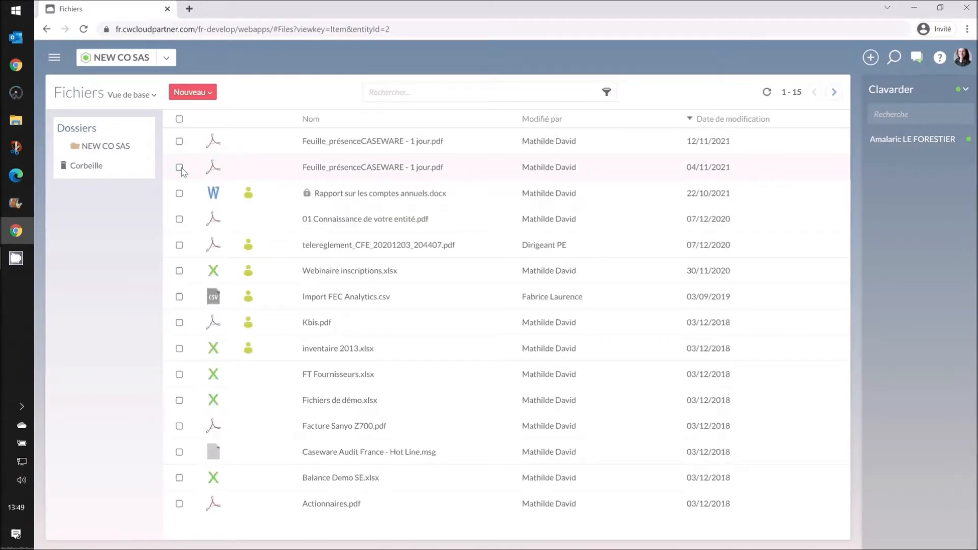
- Upload Lettre de mission SAS.pdf into the NEW CO SAS files with default sharing settings
left_click(197, 92)
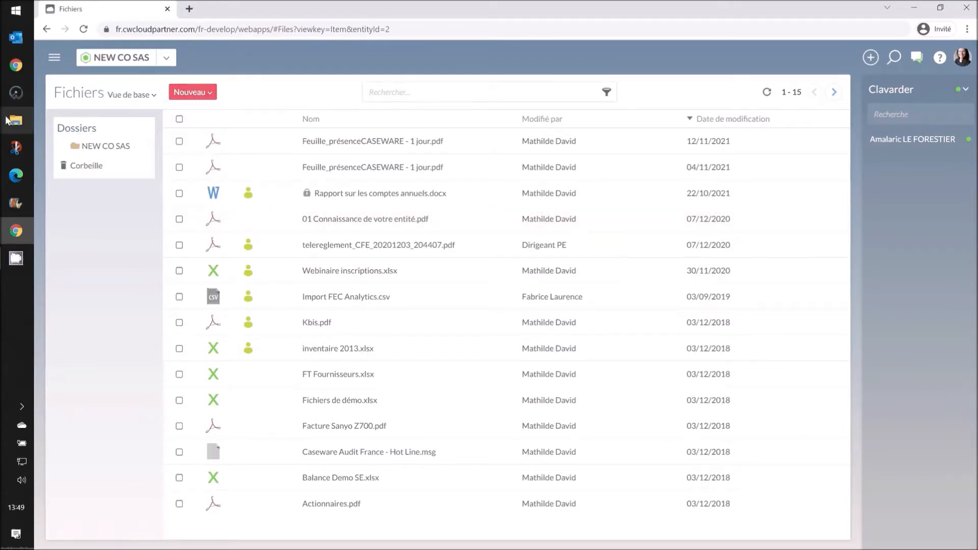
left_click(15, 120)
left_click_drag(600, 236, 357, 250)
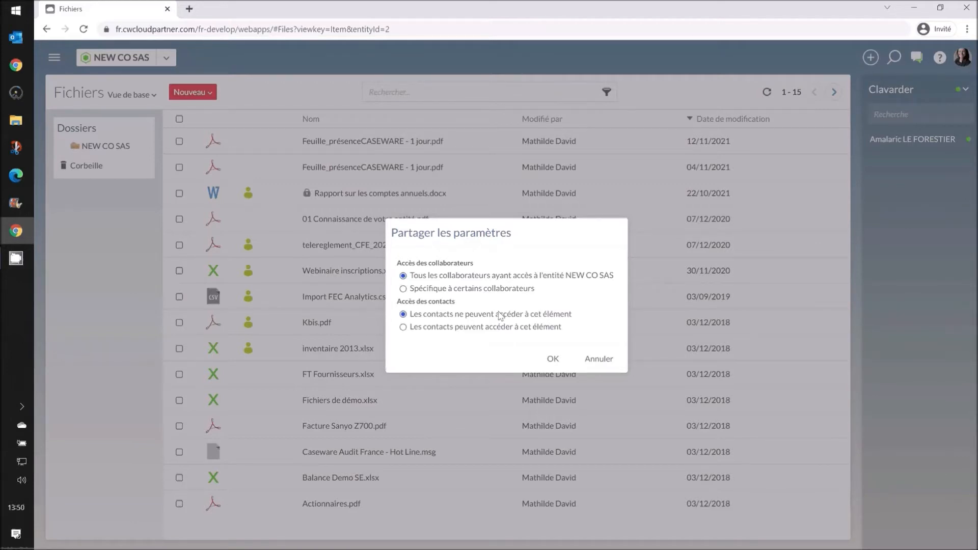
left_click(552, 358)
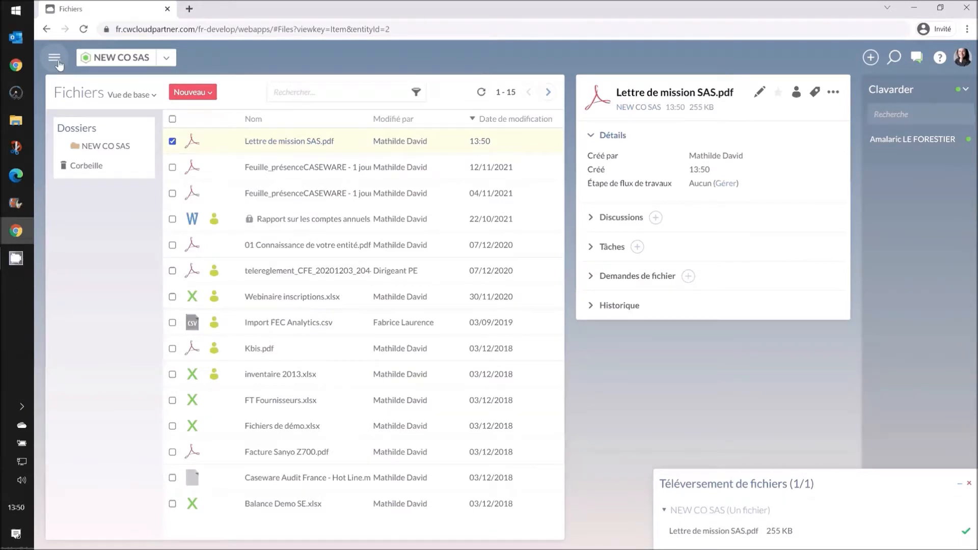
left_click(55, 59)
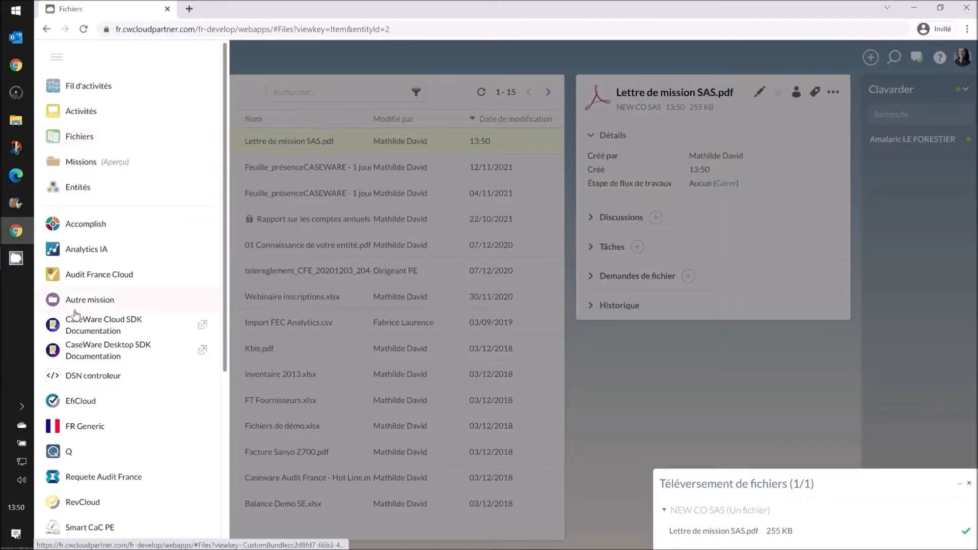
- View the Accomplish work overview by due date, then bring up the navigation menu
left_click(95, 230)
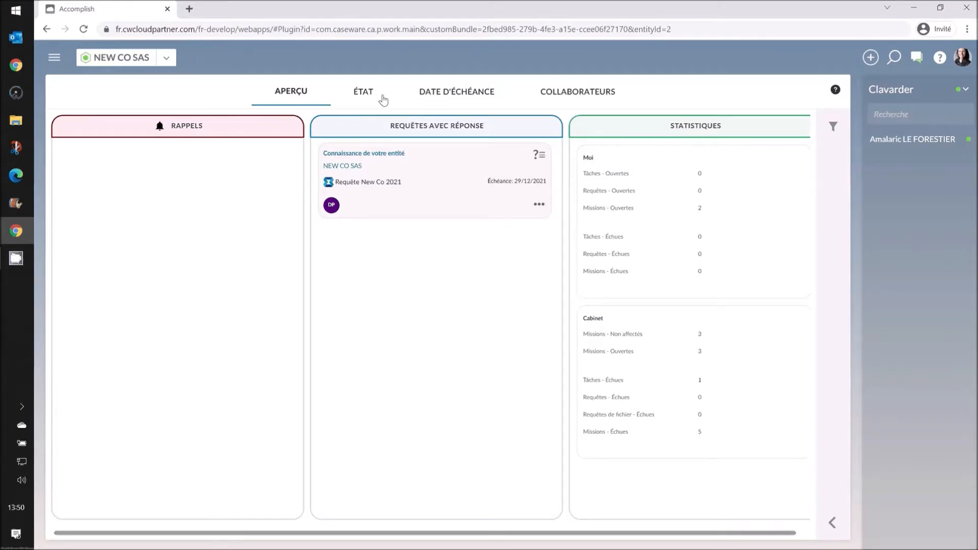
left_click(422, 96)
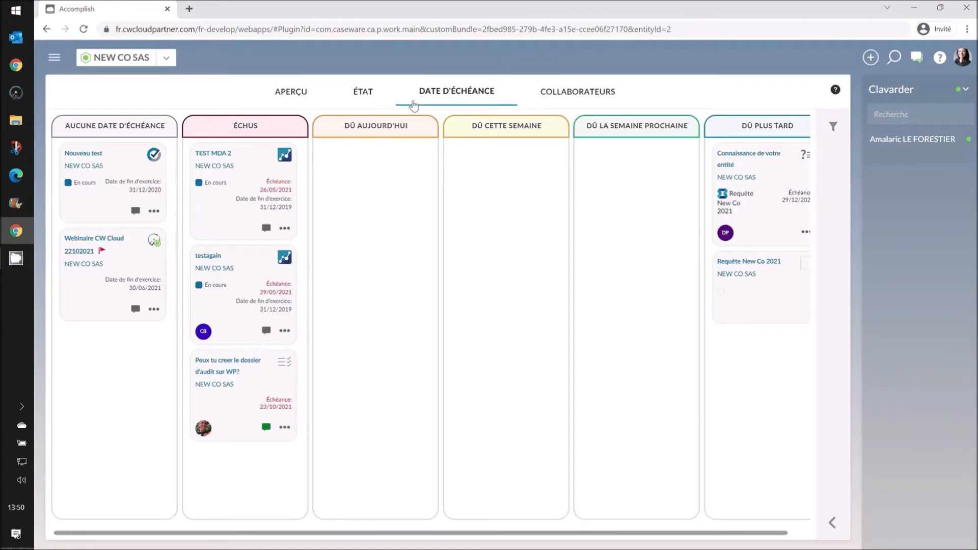
left_click(55, 58)
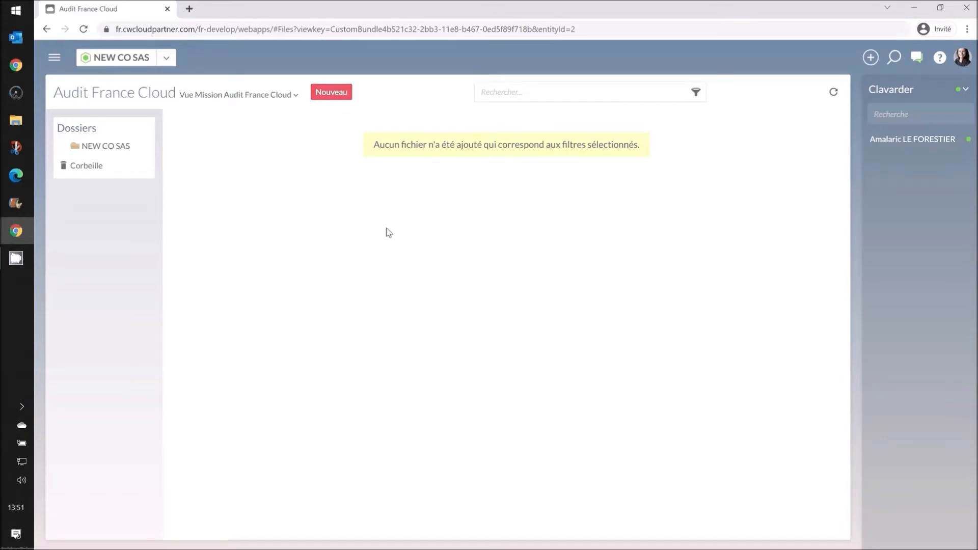
- Start a new mission named 'New Co 2021' running from 29/11/2021 to 31/08/2022
left_click(345, 99)
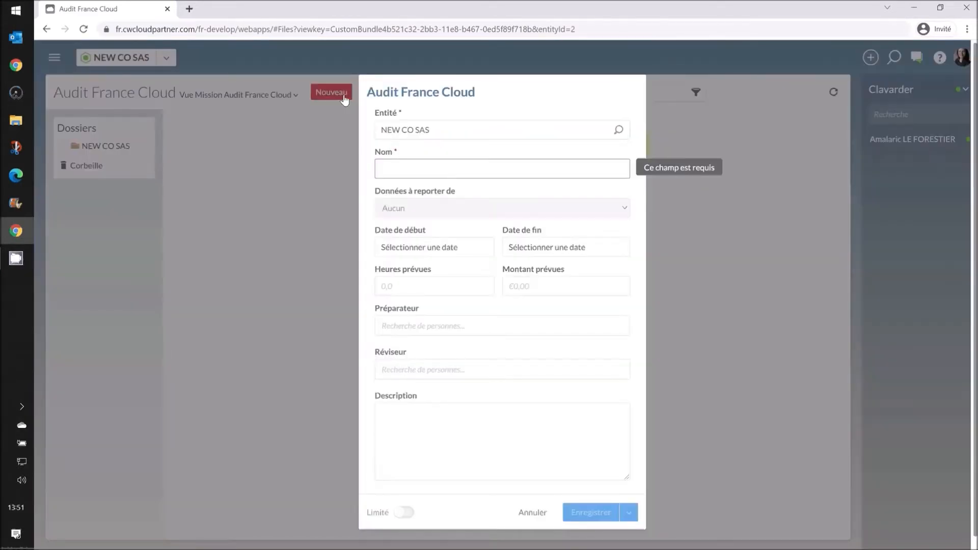
type("N")
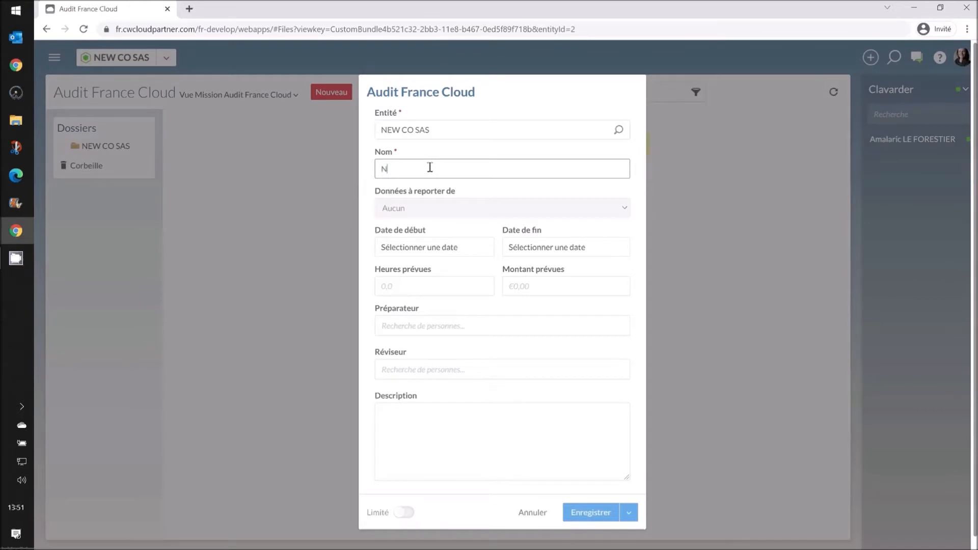
type("ew Co 2021")
left_click(411, 249)
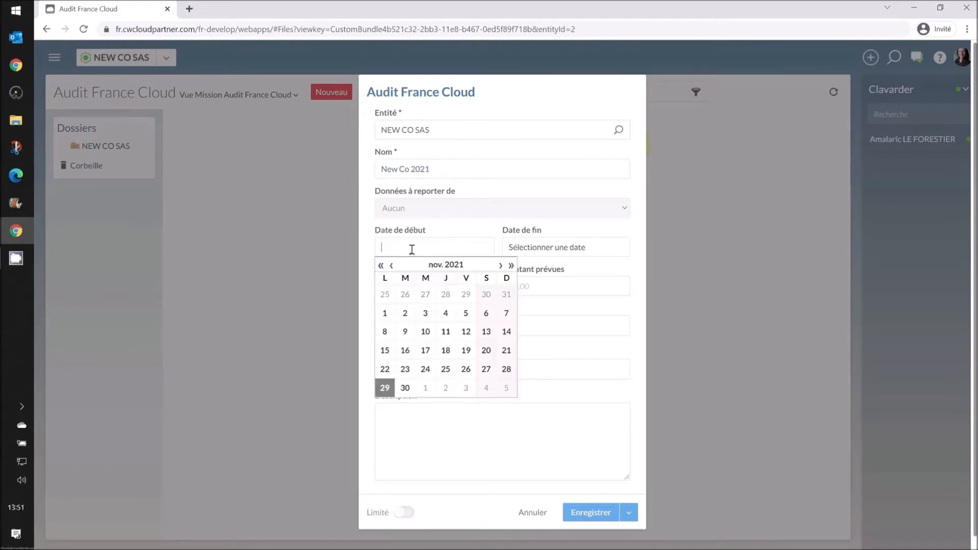
left_click(387, 386)
left_click(550, 248)
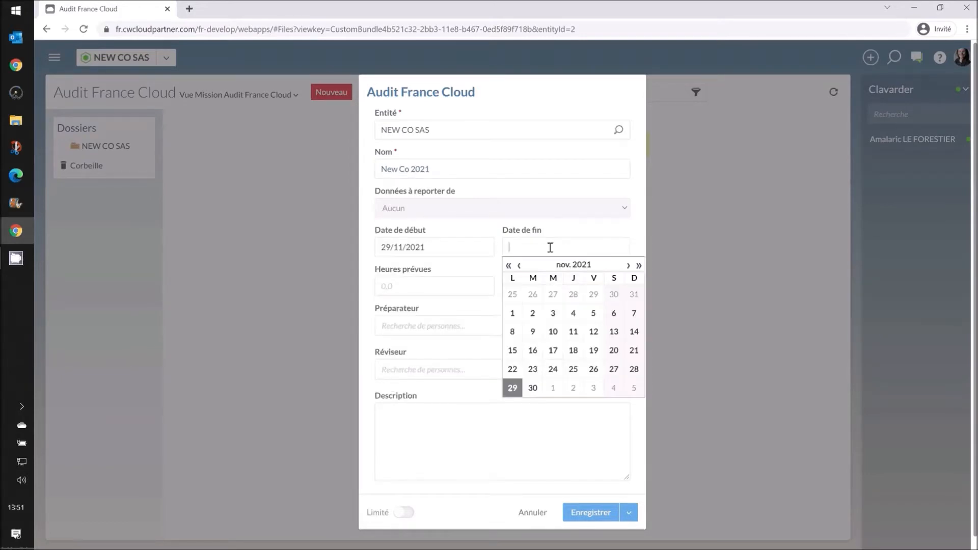
left_click(628, 265)
double_click(628, 266)
double_click(629, 267)
double_click(629, 267)
left_click(630, 267)
left_click(630, 267)
left_click(553, 367)
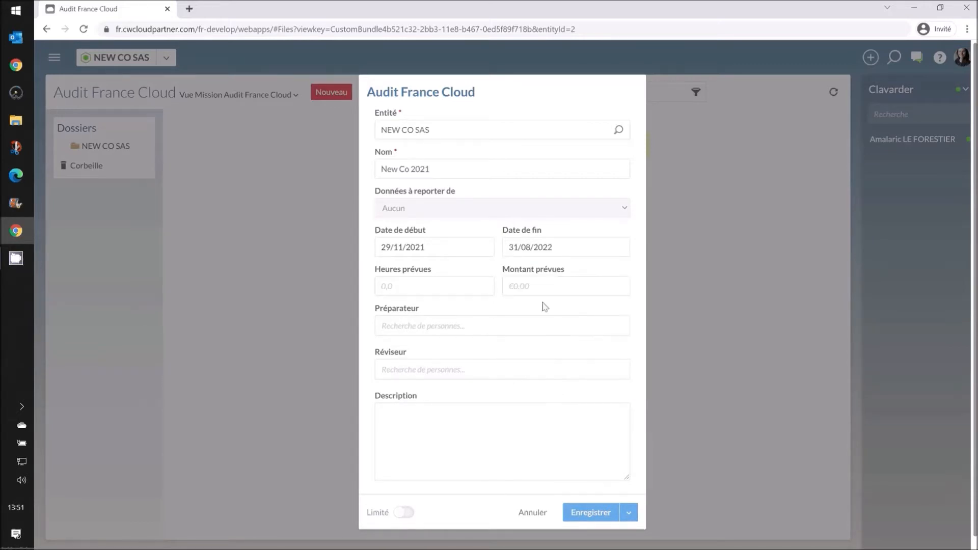
- Assign the mission's preparer and reviewer from the suggested team members
left_click(471, 327)
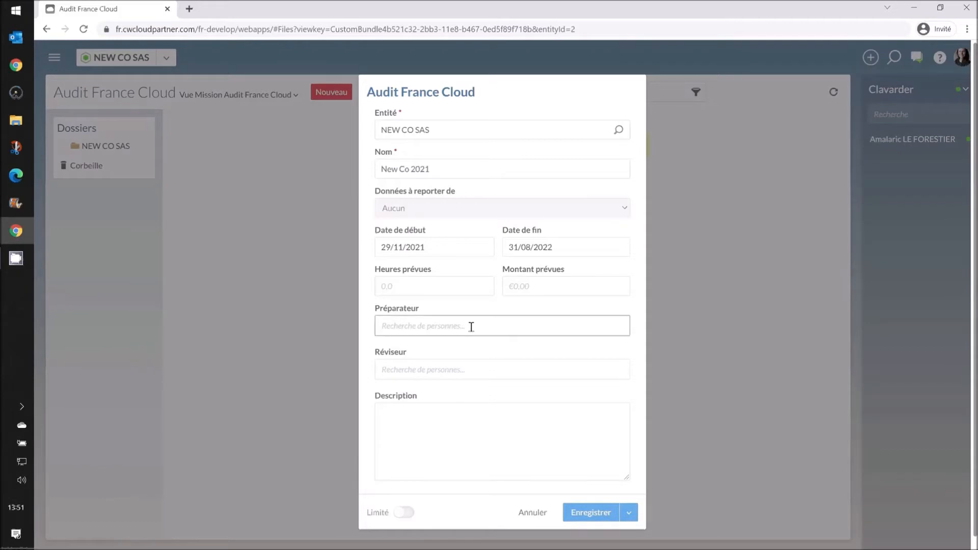
type("mathi")
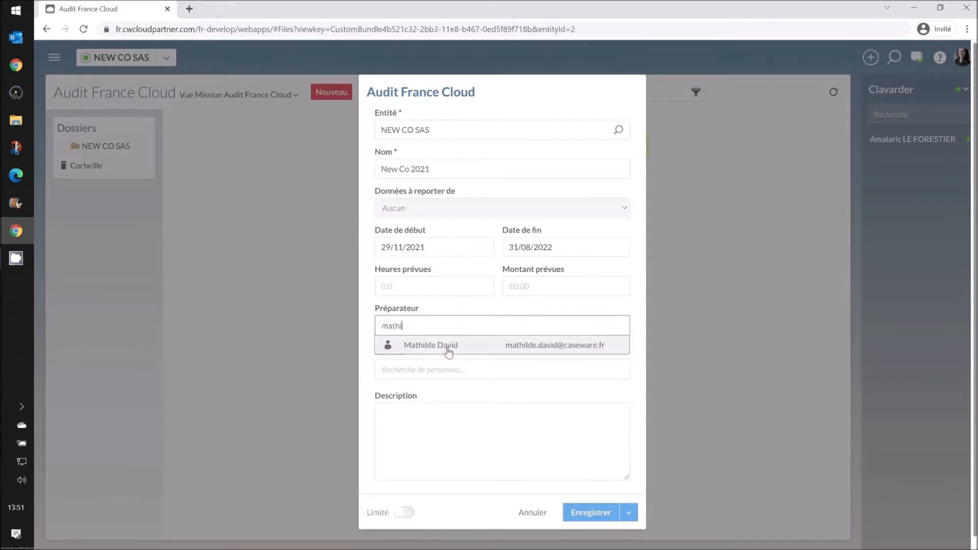
left_click(448, 348)
left_click(448, 369)
type("fab")
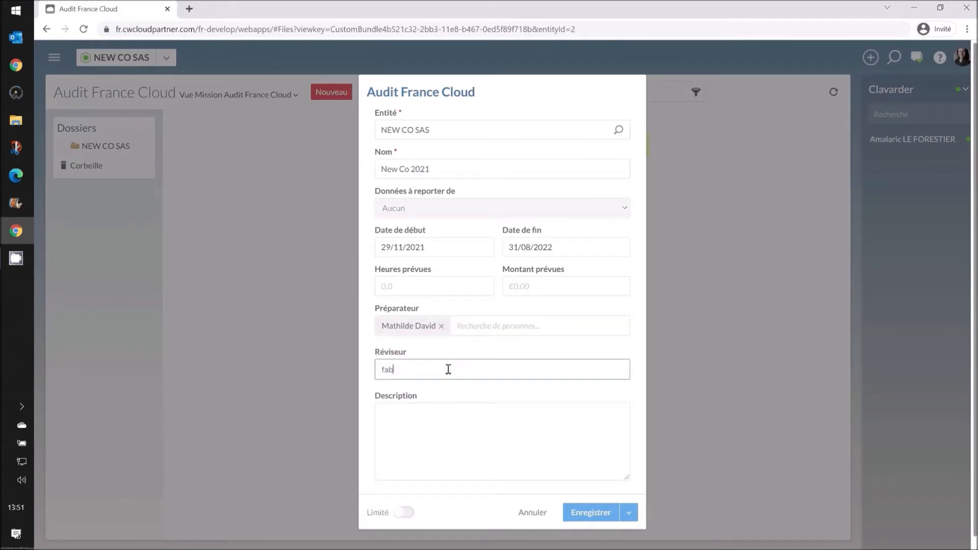
type("ri")
left_click(434, 387)
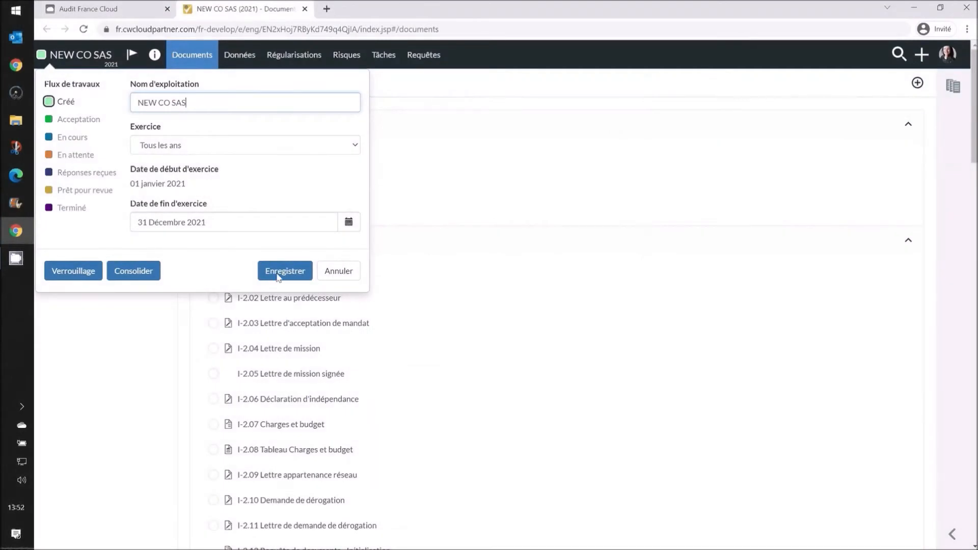
- Save the engagement settings, reopen them from the NEW CO SAS title and keep Exercice as Tous les ans
left_click(285, 271)
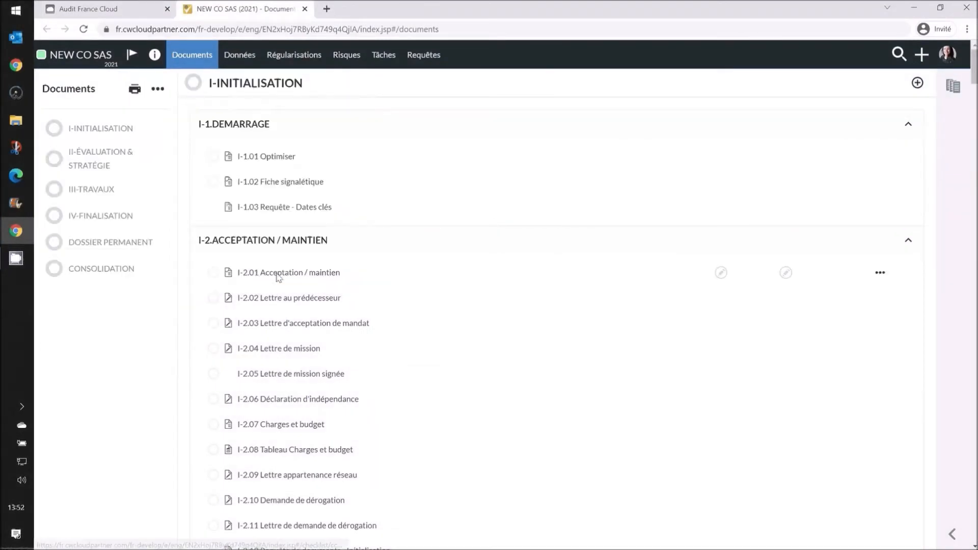
left_click(144, 11)
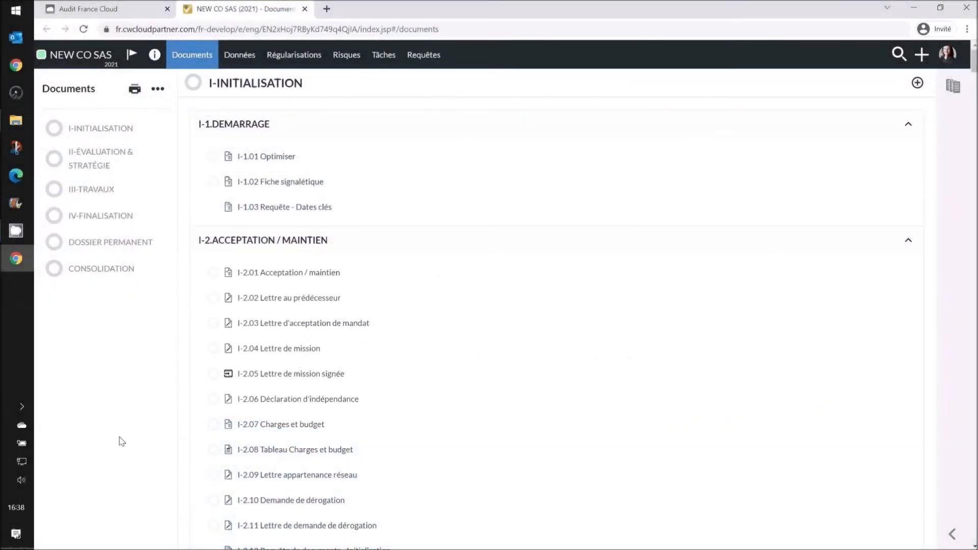
left_click(99, 56)
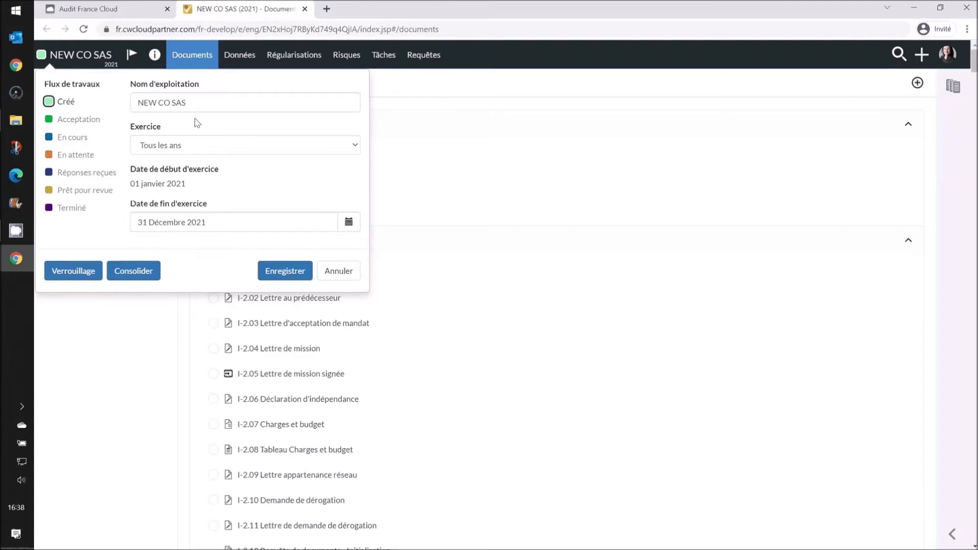
left_click(189, 146)
left_click(189, 145)
left_click(288, 275)
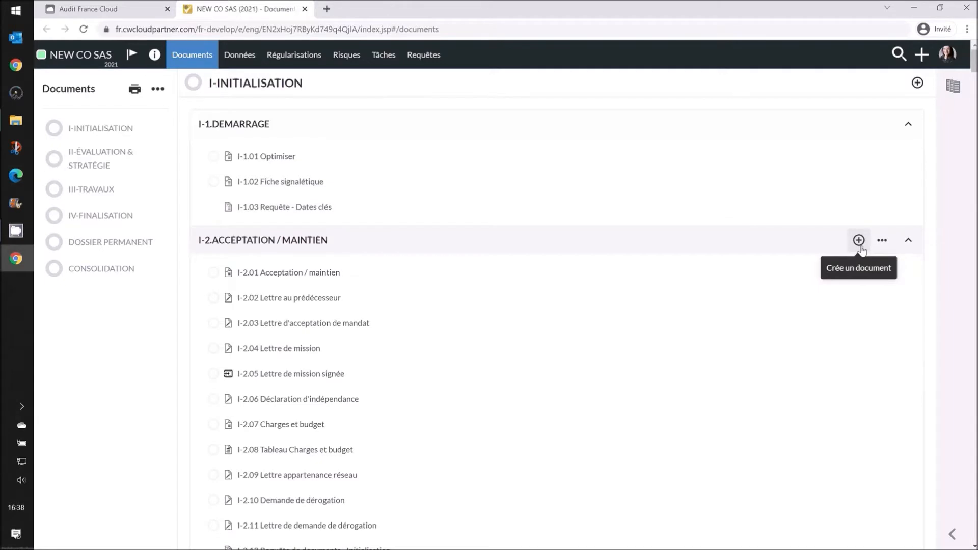
- Upload Statuts New co Sas.pdf into Dossier Permanent and bring up its actions for moving it
left_click(858, 241)
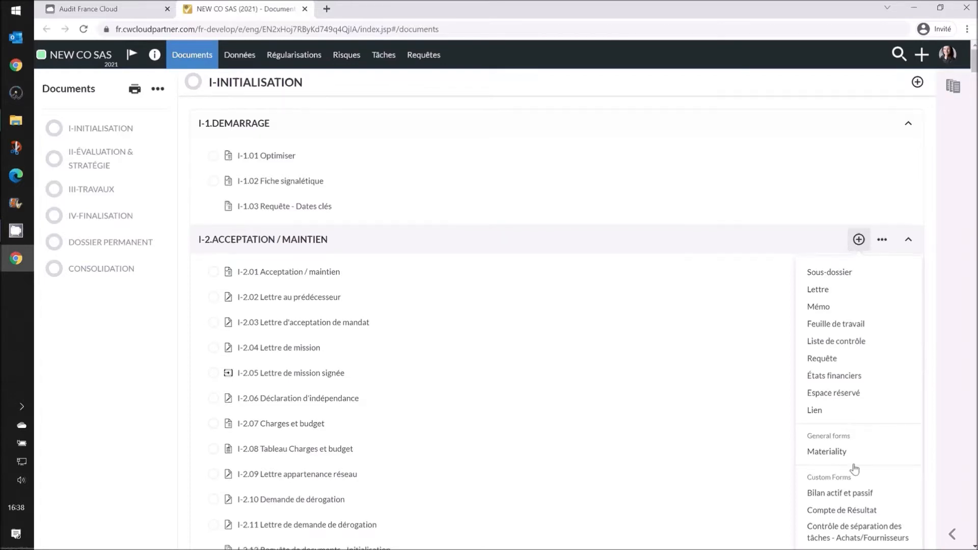
scroll(854, 469, "down", 5)
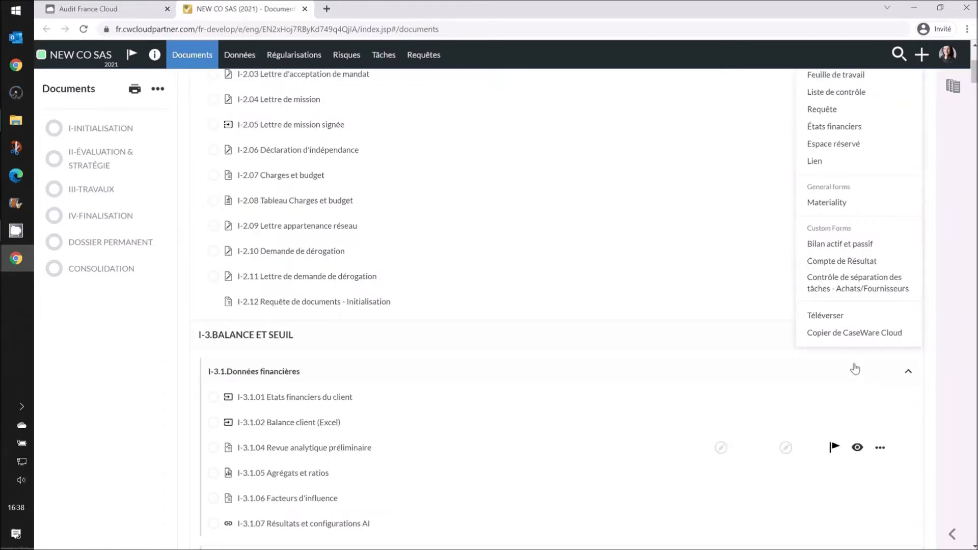
left_click(847, 324)
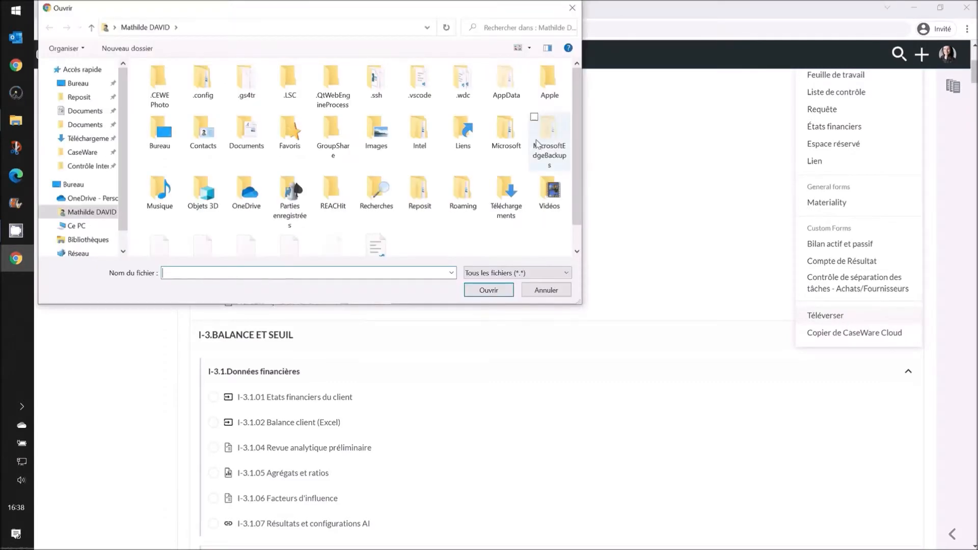
left_click(572, 8)
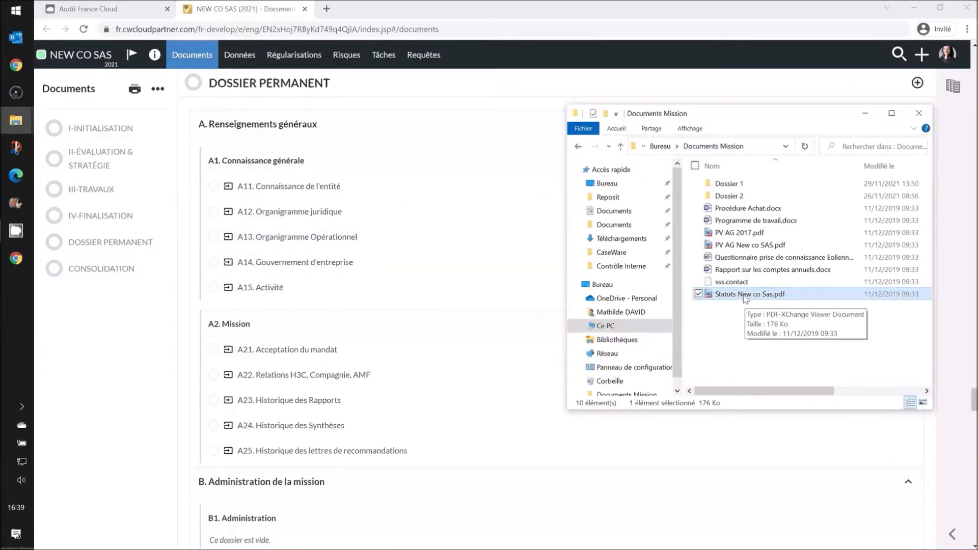
left_click_drag(745, 297, 552, 316)
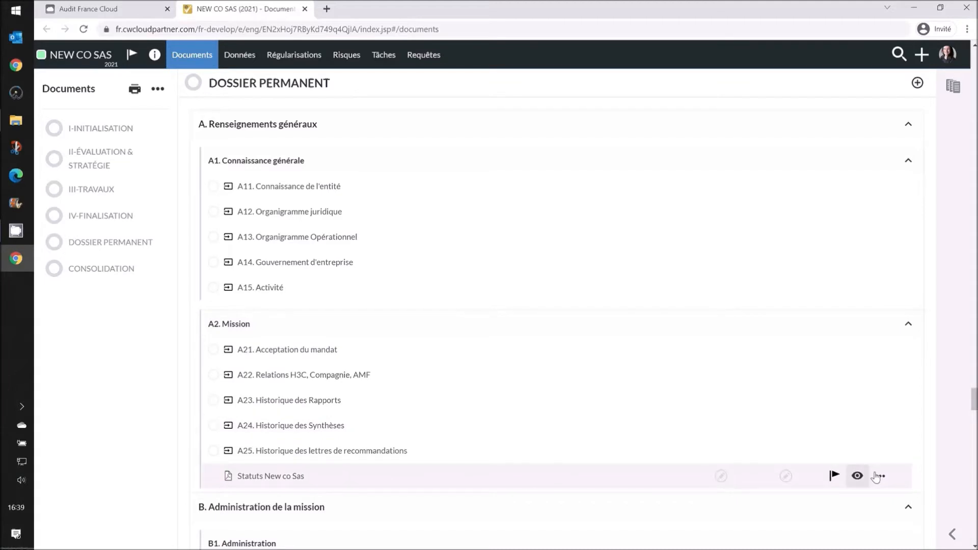
left_click(878, 477)
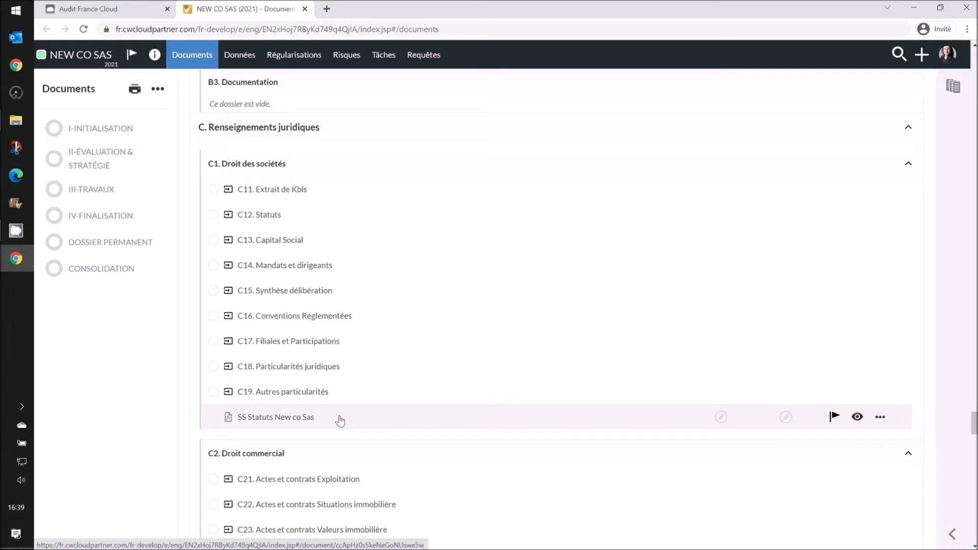
- Mark the statutes PDF as agreeing to I-3.1.05 Agrégats et ratios with the note 'blabla'
left_click(303, 423)
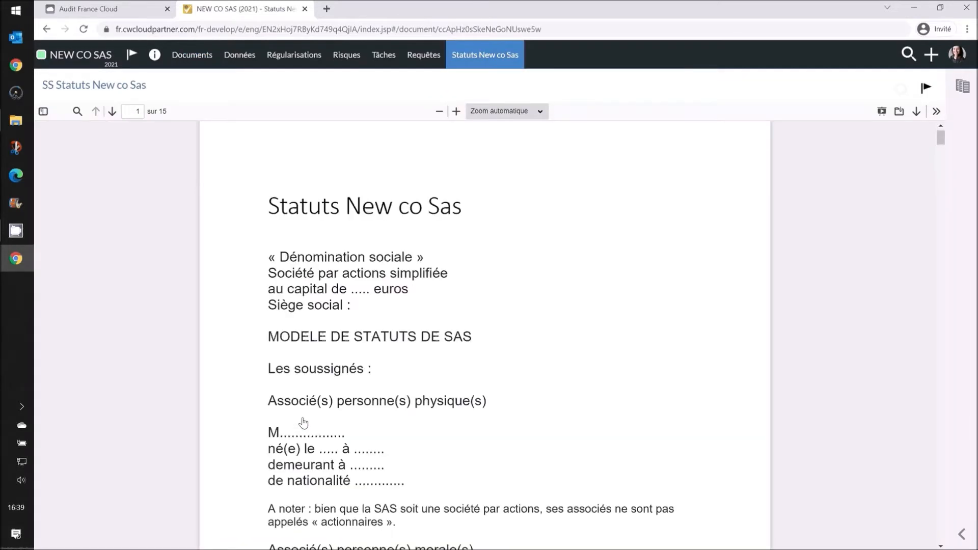
left_click(544, 284)
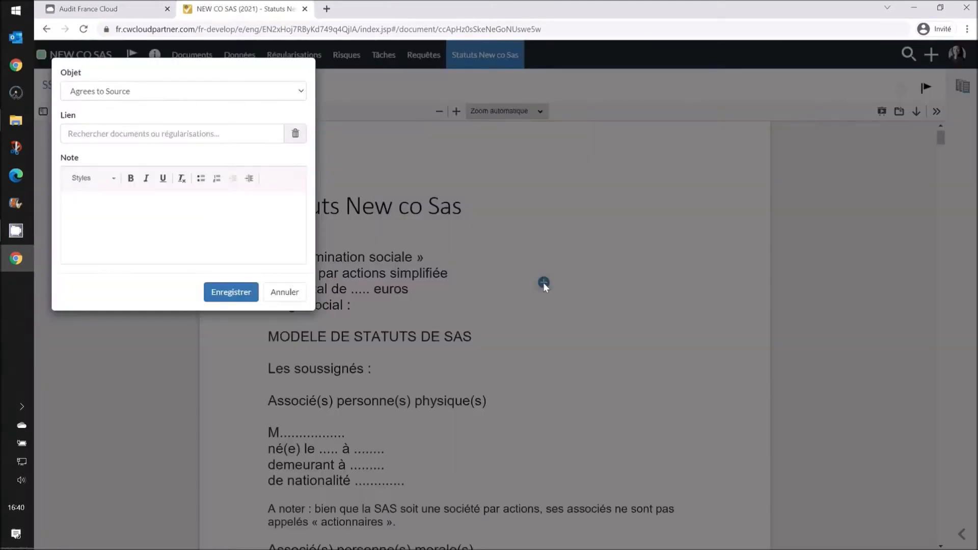
left_click(215, 136)
scroll(162, 336, "down", 4)
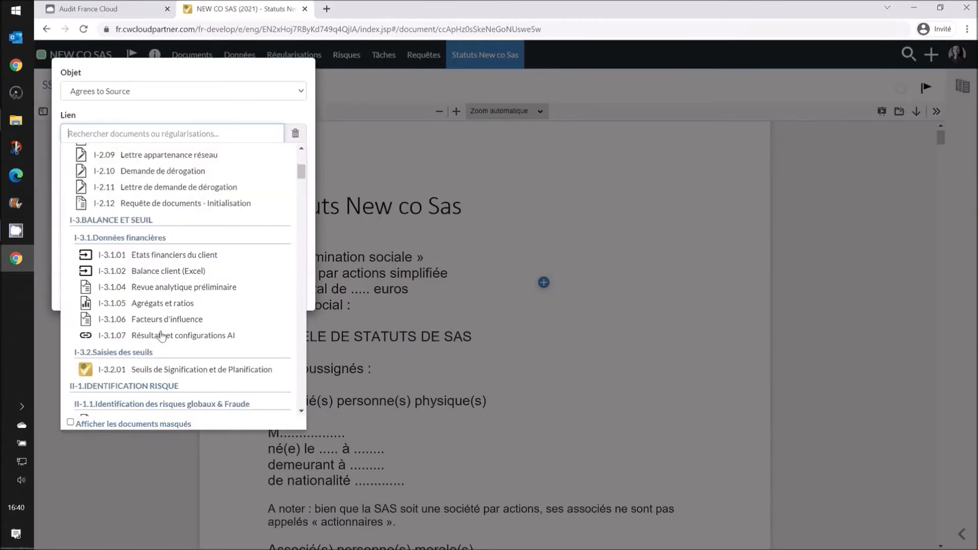
scroll(162, 336, "down", 1)
left_click(172, 287)
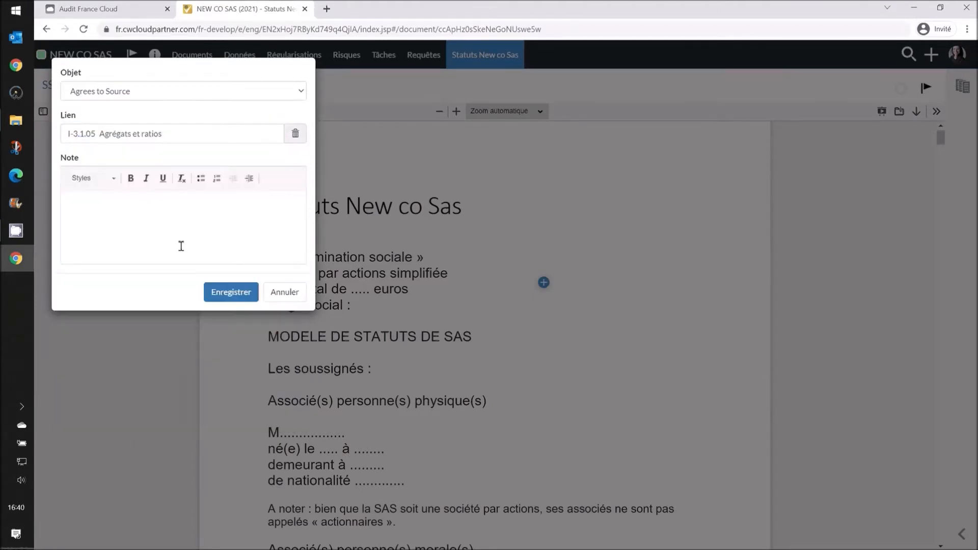
type("blabla")
left_click(230, 291)
left_click(546, 282)
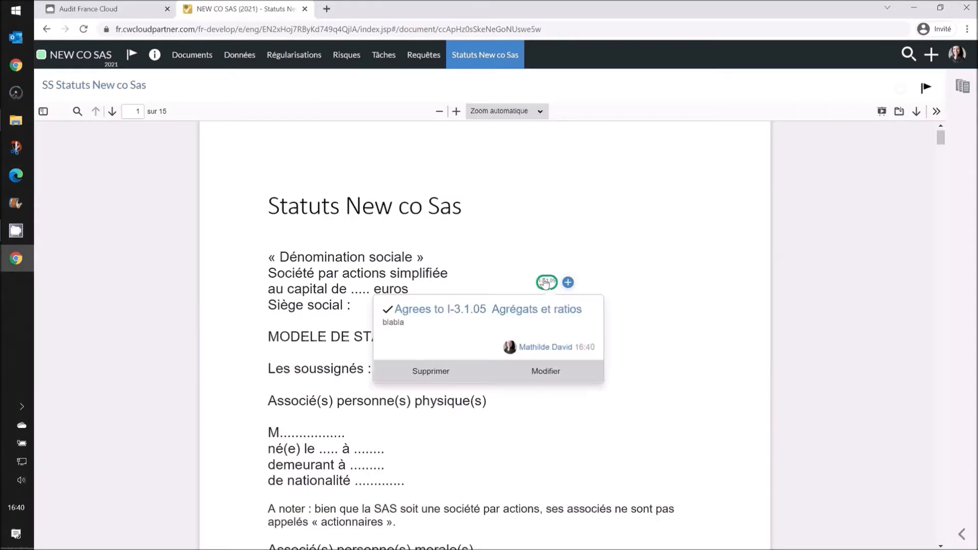
left_click(653, 342)
- Return to the document list and open the Balance Demo SE workbook in Excel
left_click(188, 55)
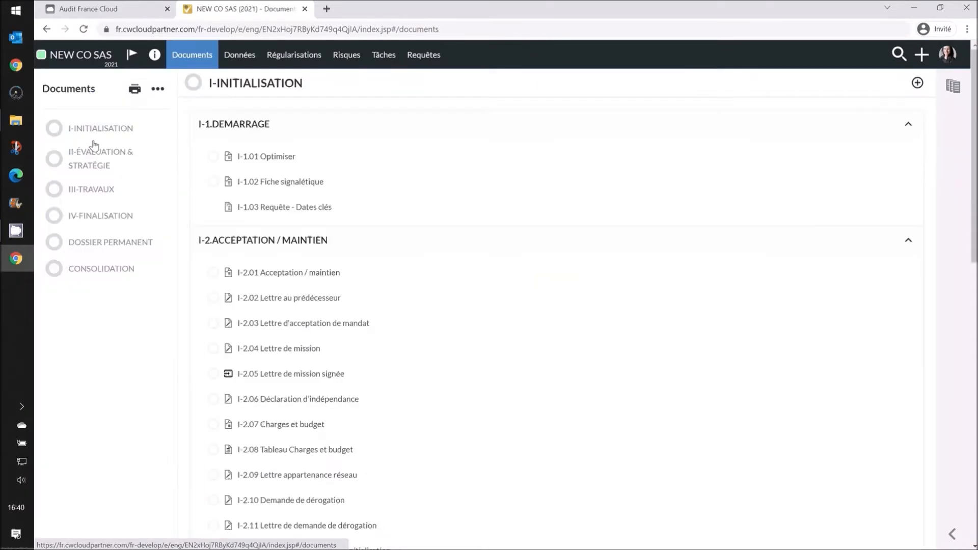
scroll(906, 266, "down", 8)
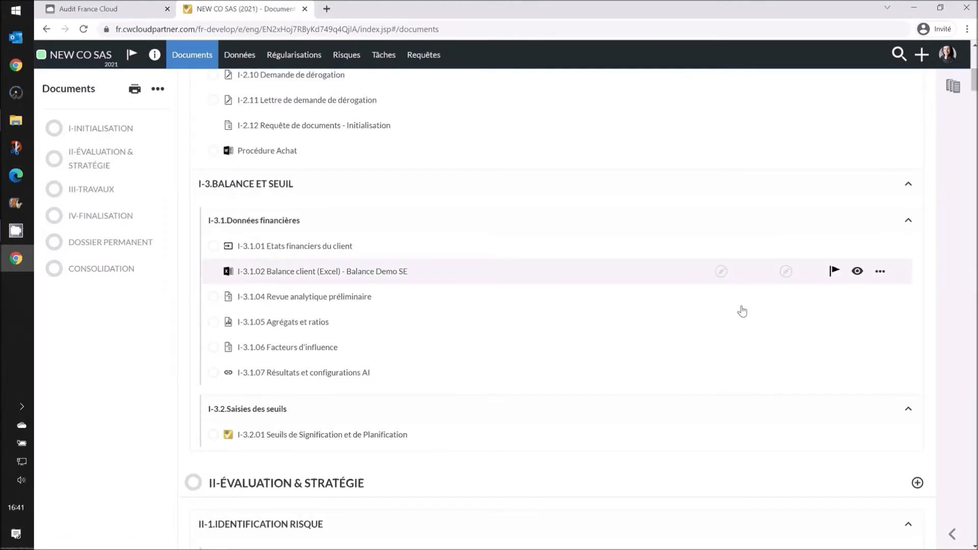
left_click(387, 275)
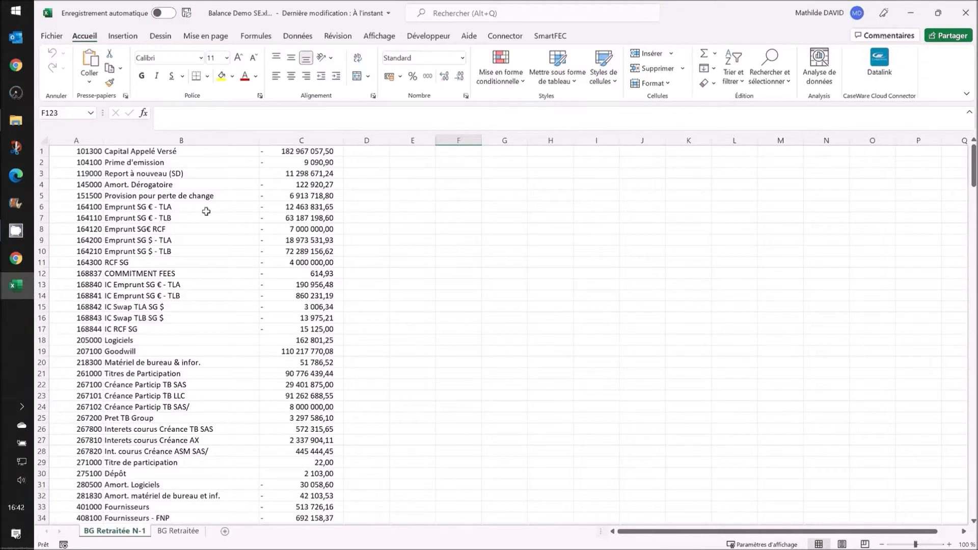
- Fill every cell of BG Retraitée N-1 yellow and save Balance Demo SE when closing Excel
left_click(46, 139)
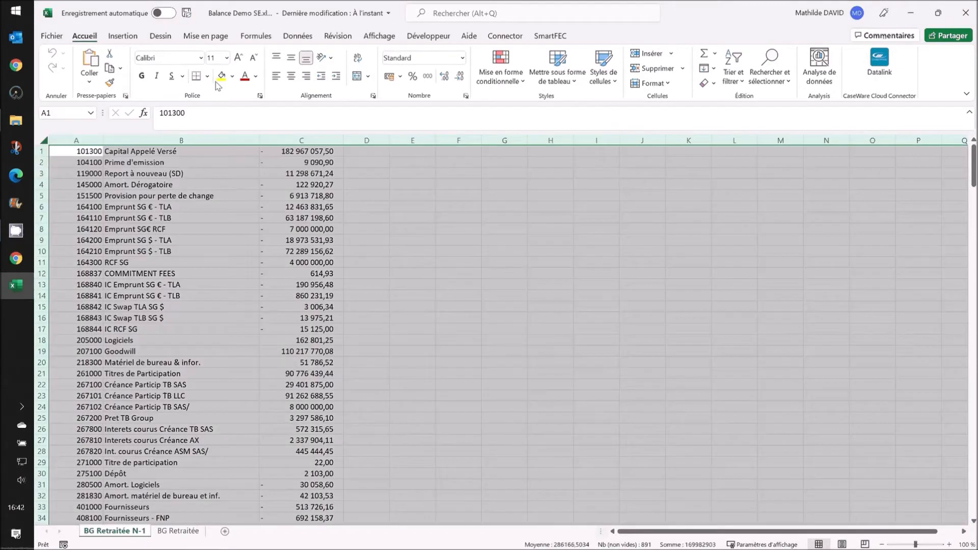
left_click(222, 75)
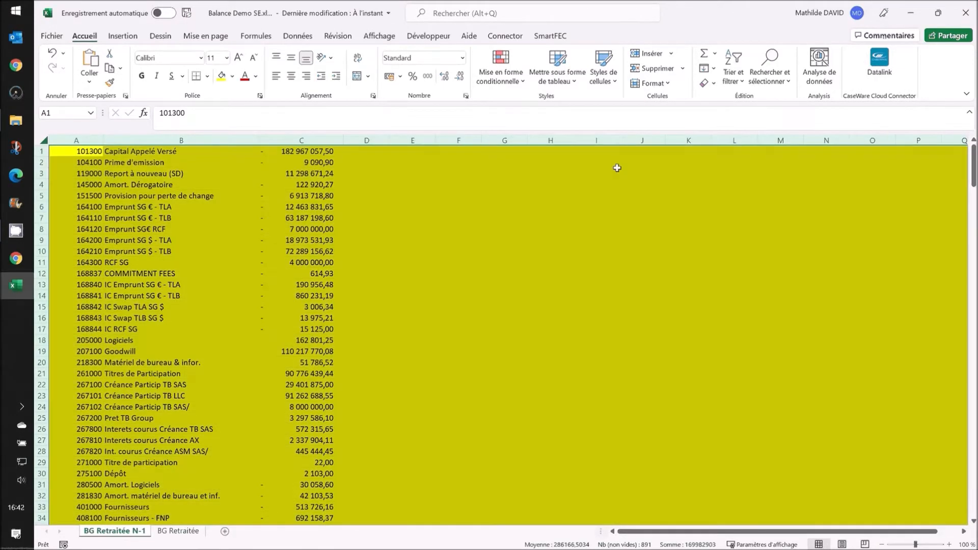
left_click(969, 13)
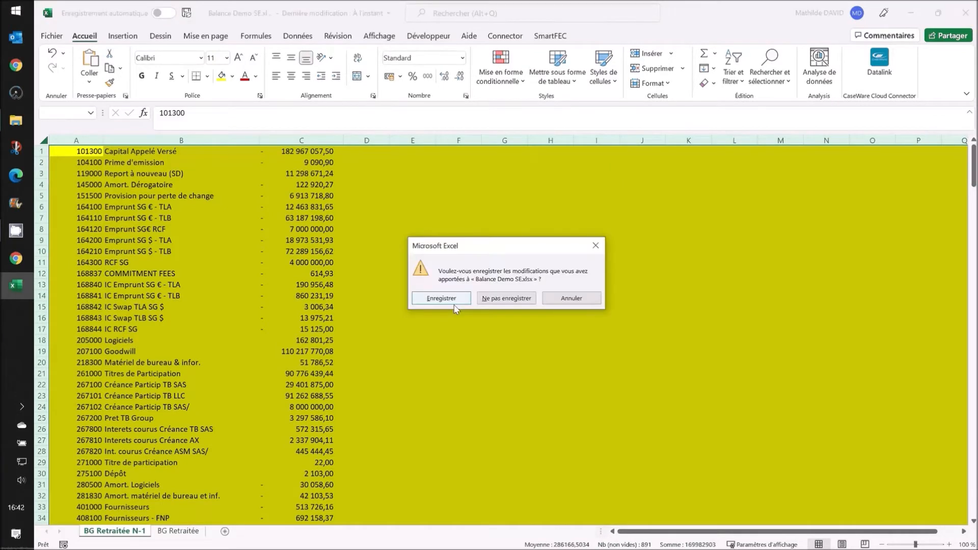
left_click(454, 303)
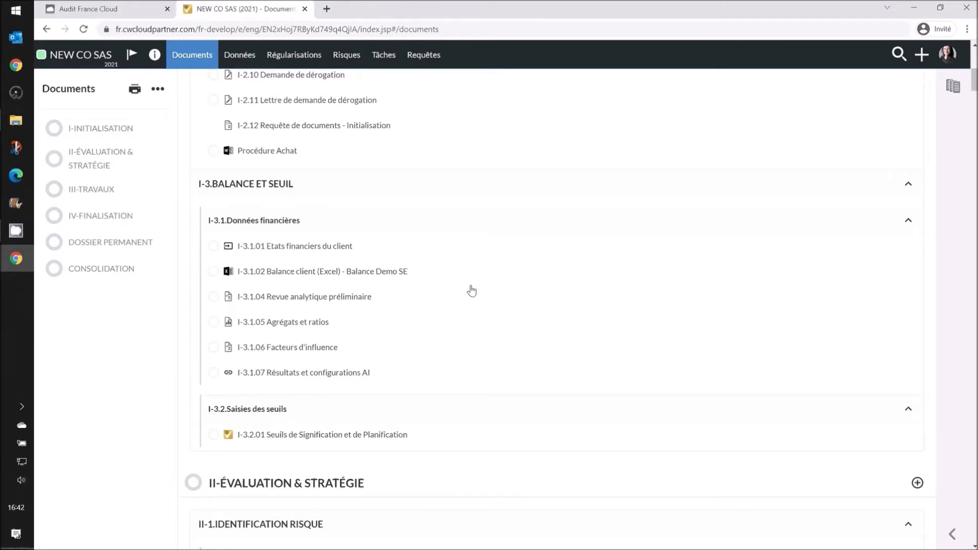
- Reopen the Balance client workbook to check the yellow fill, then minimise Excel
left_click(334, 274)
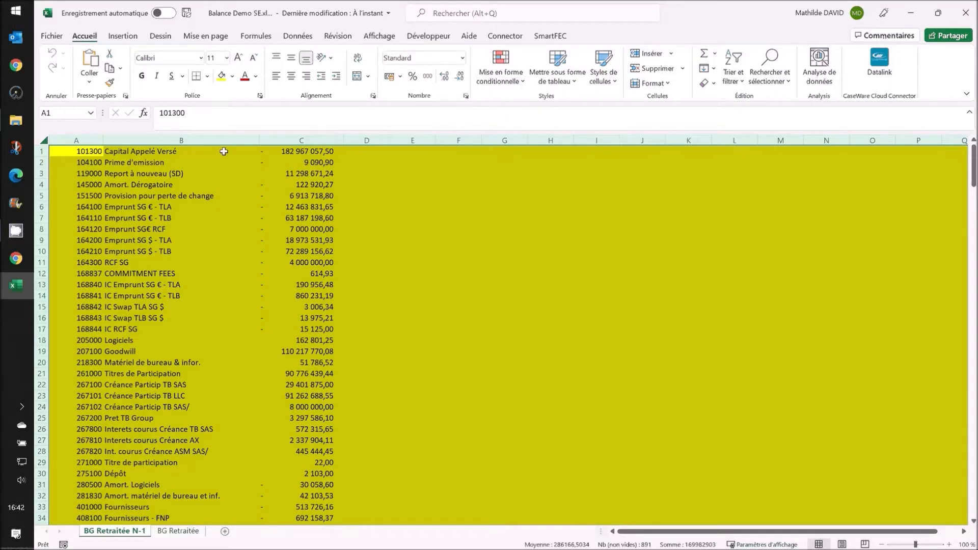
left_click(911, 13)
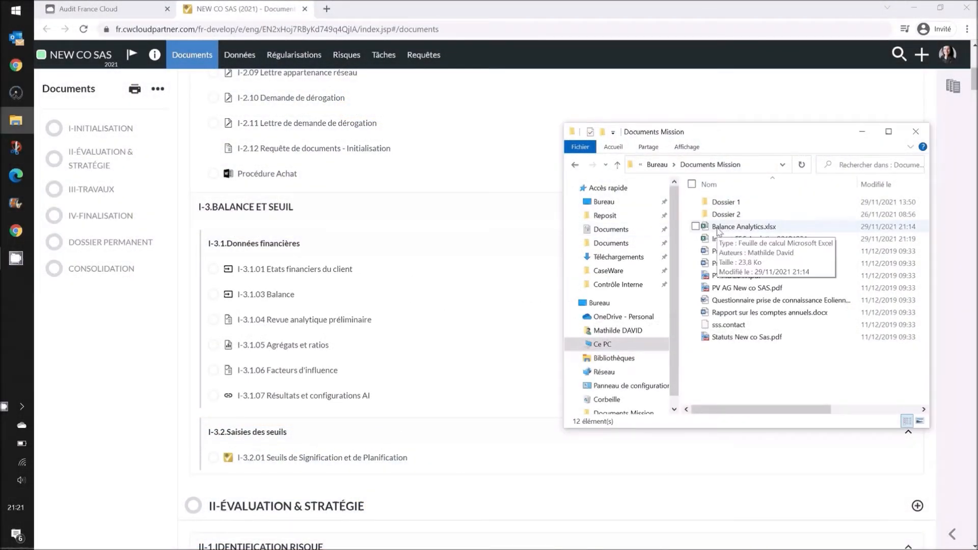
- Attach Balance Analytics.xlsx to both I-3.1.03 Balance and I-3.1 Données financières
left_click_drag(718, 230, 429, 294)
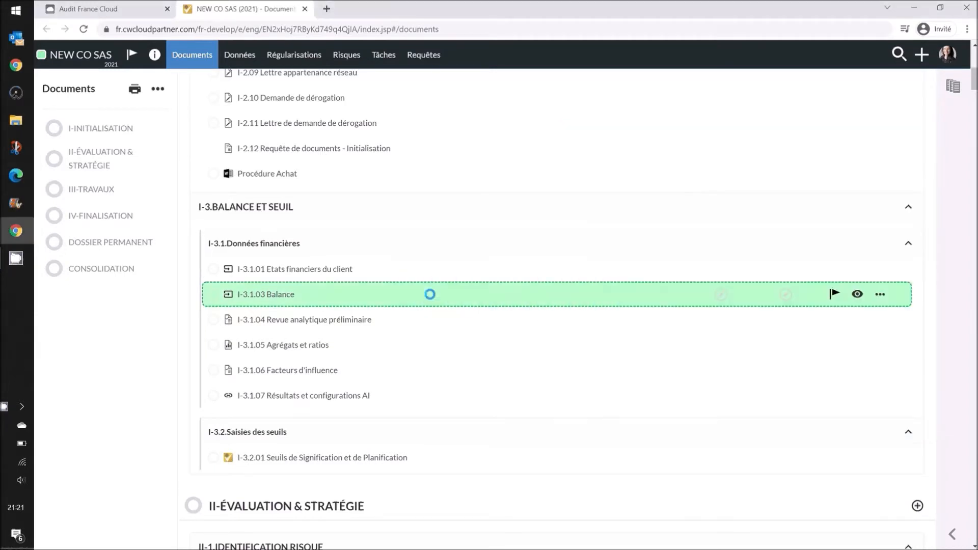
left_click(16, 121)
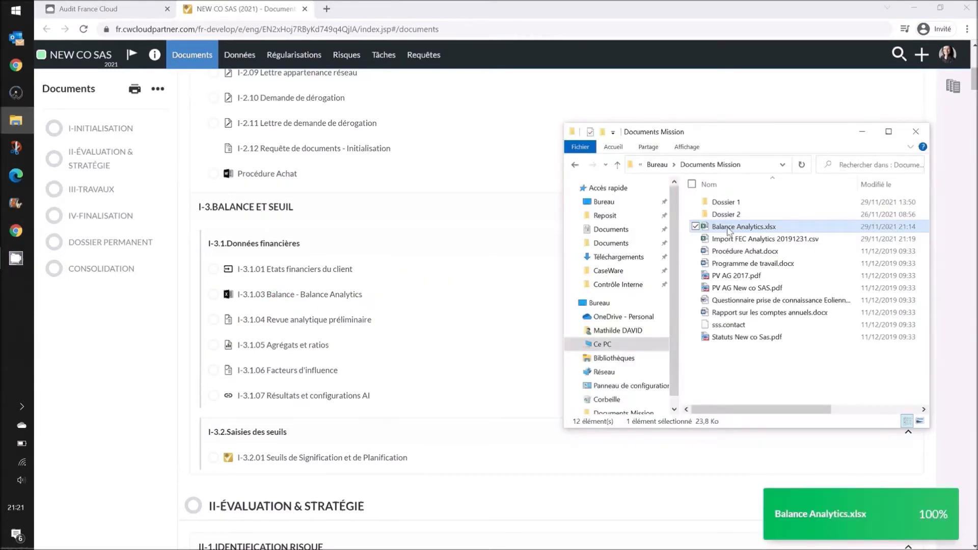
left_click_drag(728, 231, 523, 276)
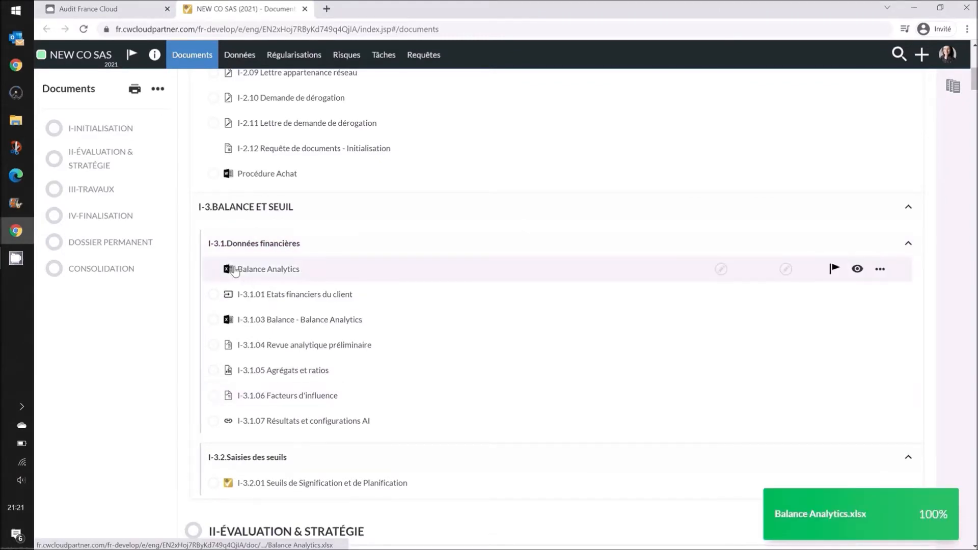
left_click(249, 64)
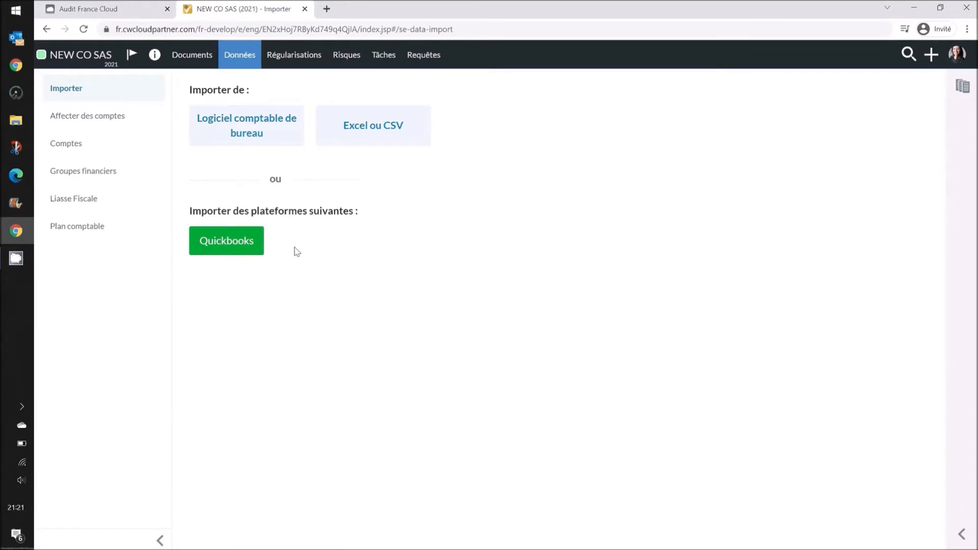
- Start an Excel/CSV trial balance import from the engagement file Balance client (Excel) - Balance Demo SE
left_click(375, 128)
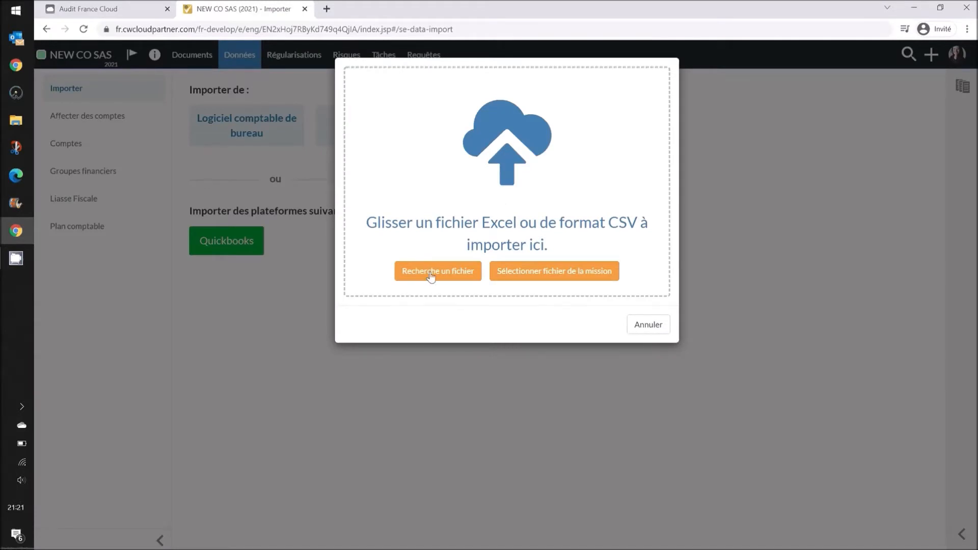
left_click(520, 270)
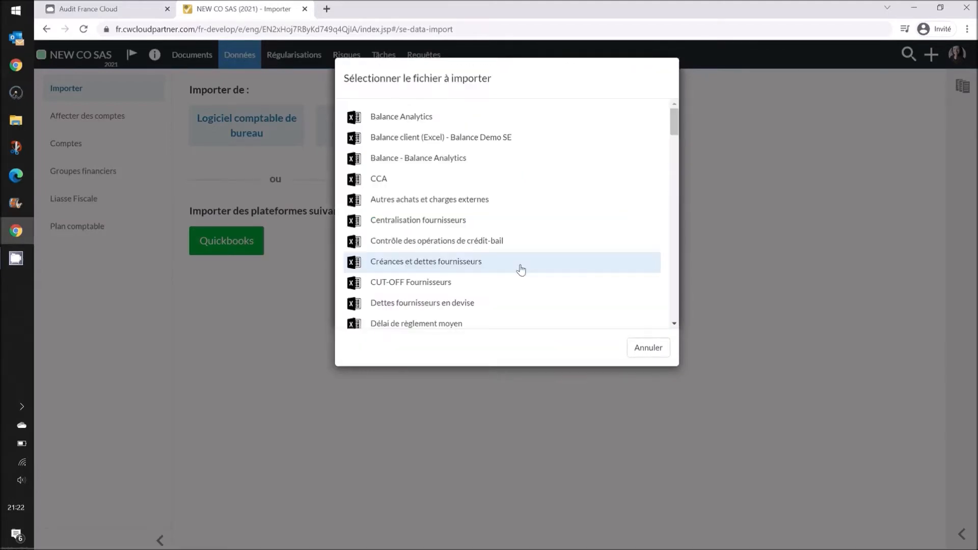
left_click(448, 145)
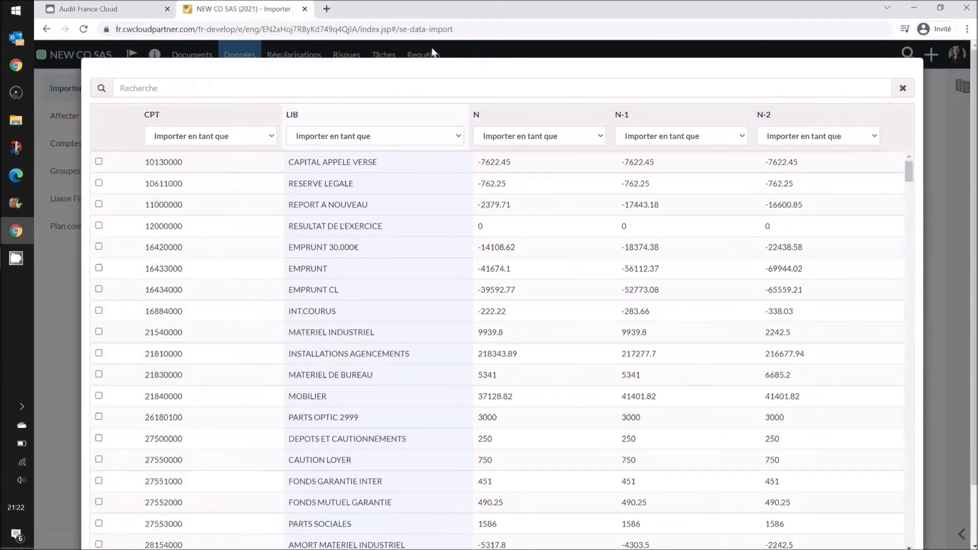
- Map CPT to account numbers, LIB to account names and N to AC amounts
left_click(241, 145)
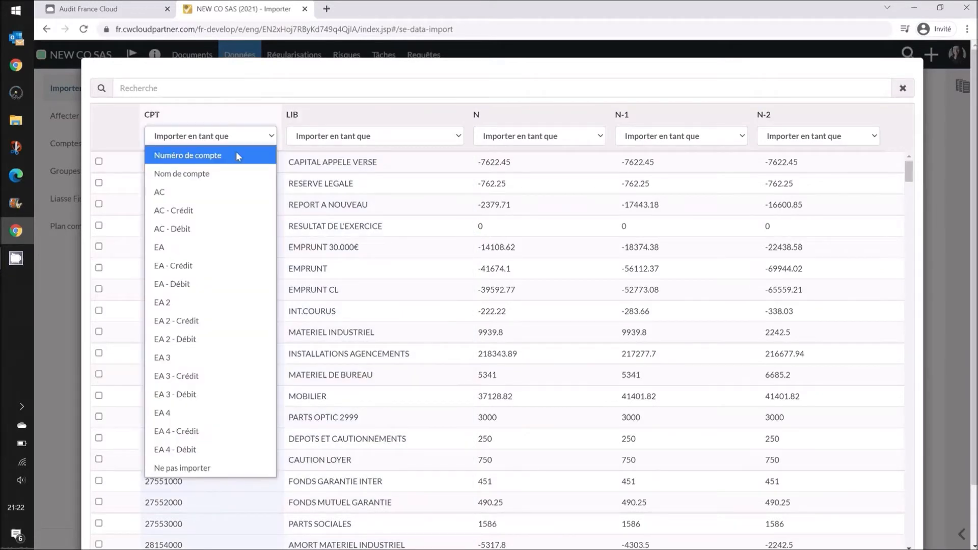
left_click(237, 156)
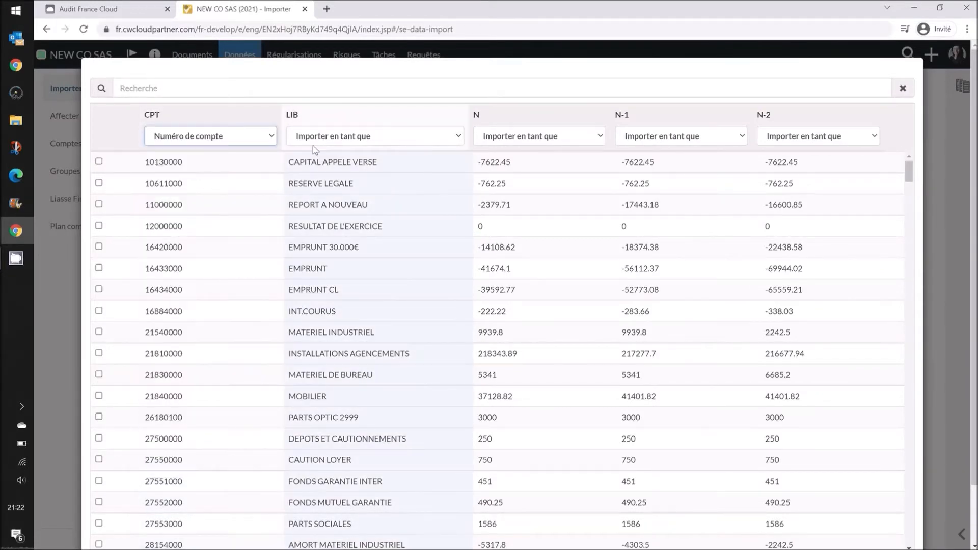
left_click(324, 144)
left_click(333, 176)
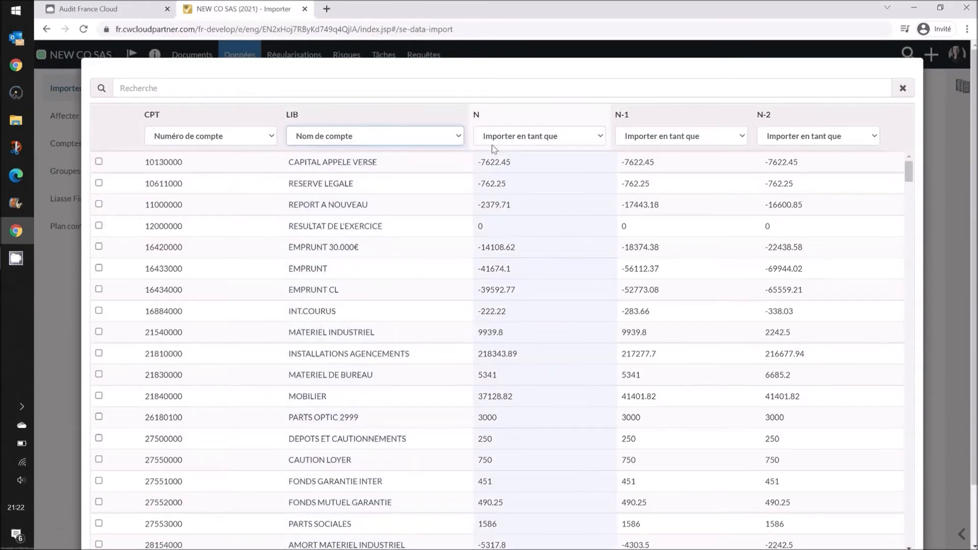
left_click(509, 136)
left_click(505, 194)
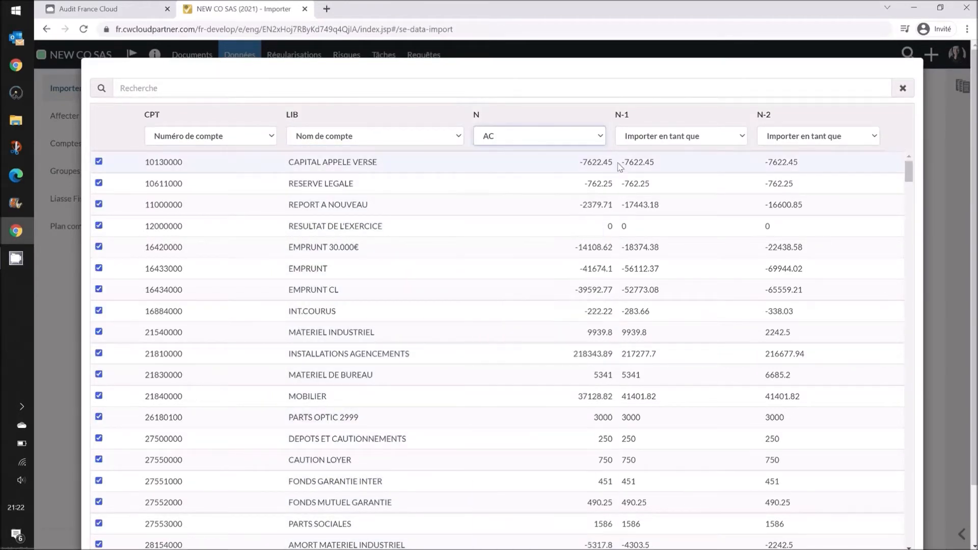
- Map N-1 to EA and N-2 to EA 2, then run the import
left_click(654, 136)
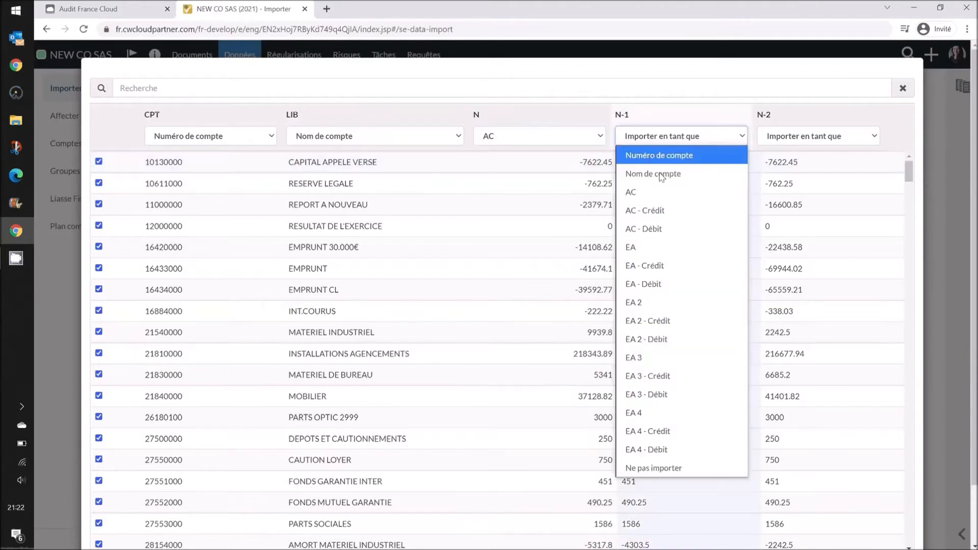
left_click(663, 251)
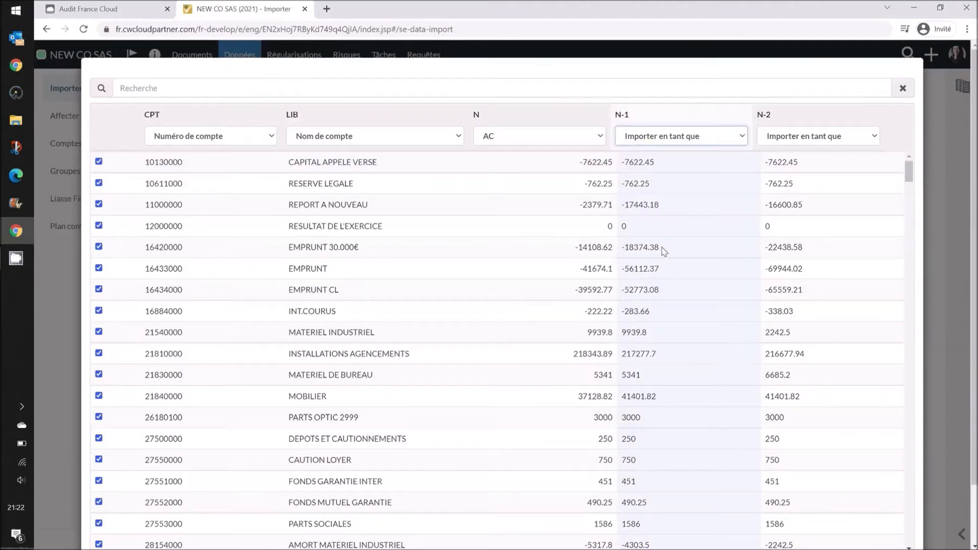
left_click(785, 140)
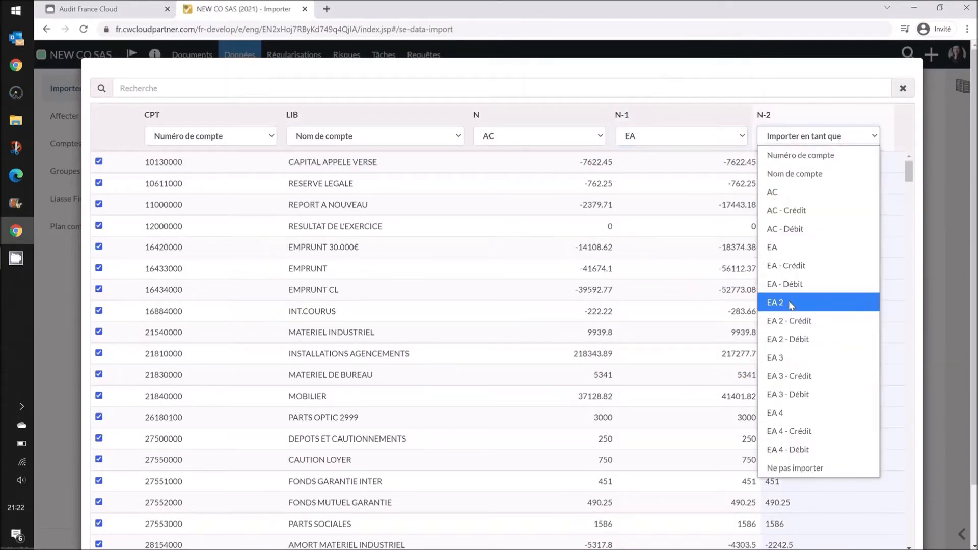
left_click(791, 305)
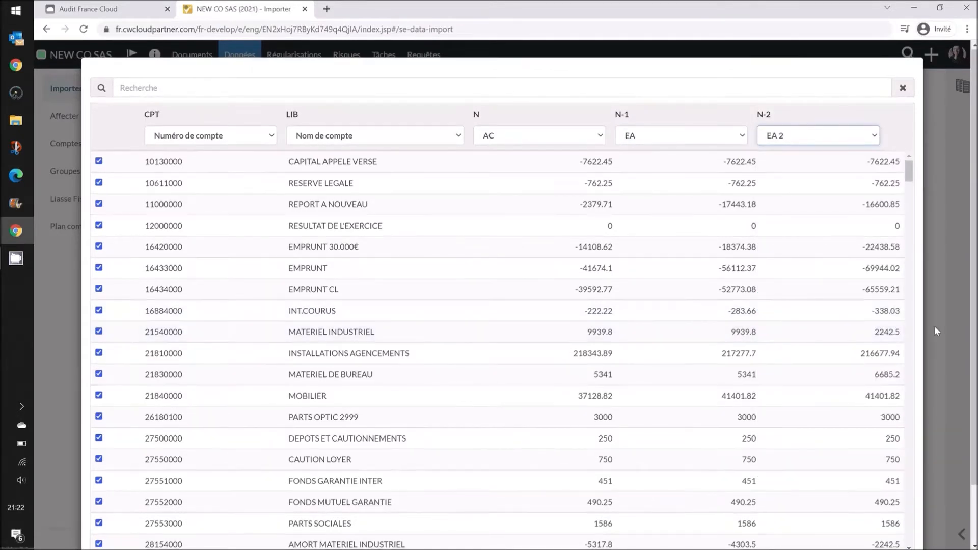
scroll(935, 328, "down", 2)
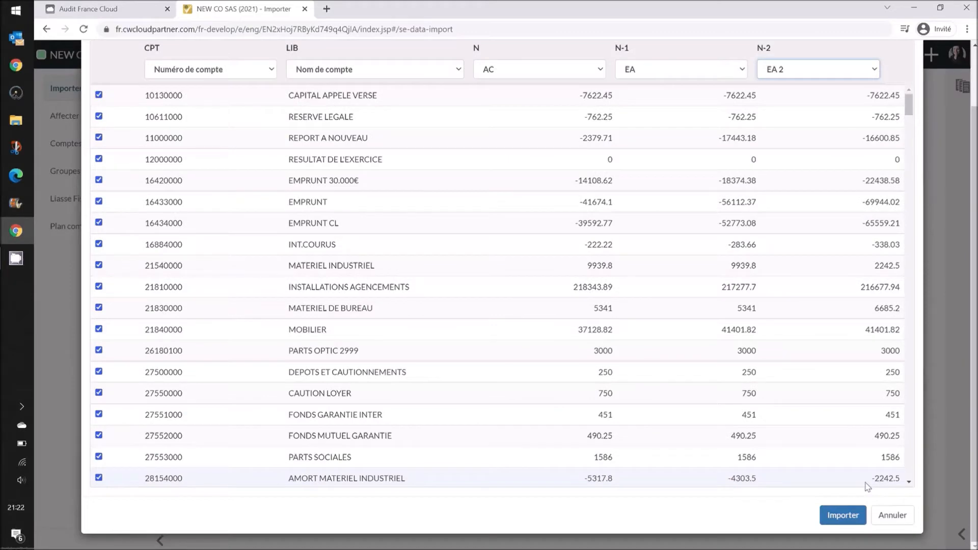
left_click(849, 516)
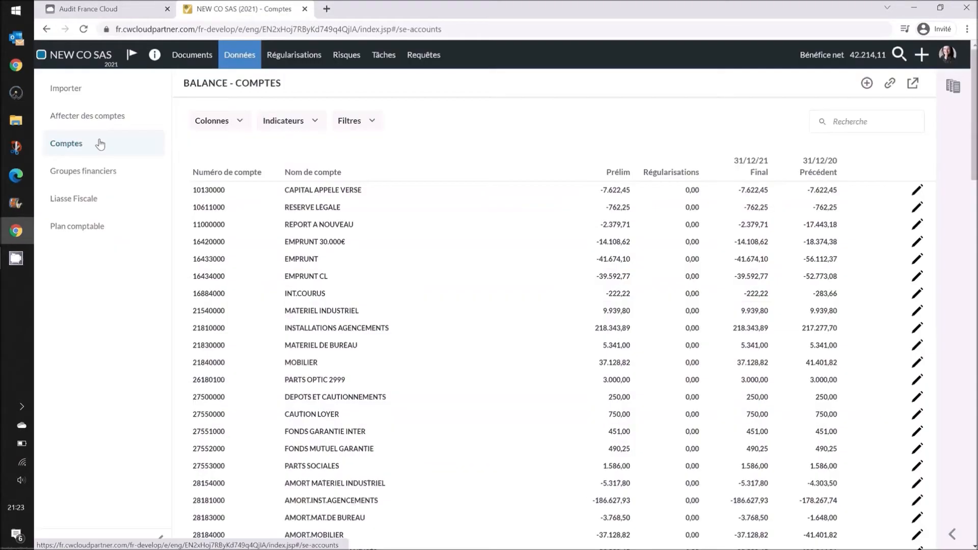
- Add the 31/12/19, Écart and Pourcentage d'écart columns, then discard a note on the first account
left_click(241, 123)
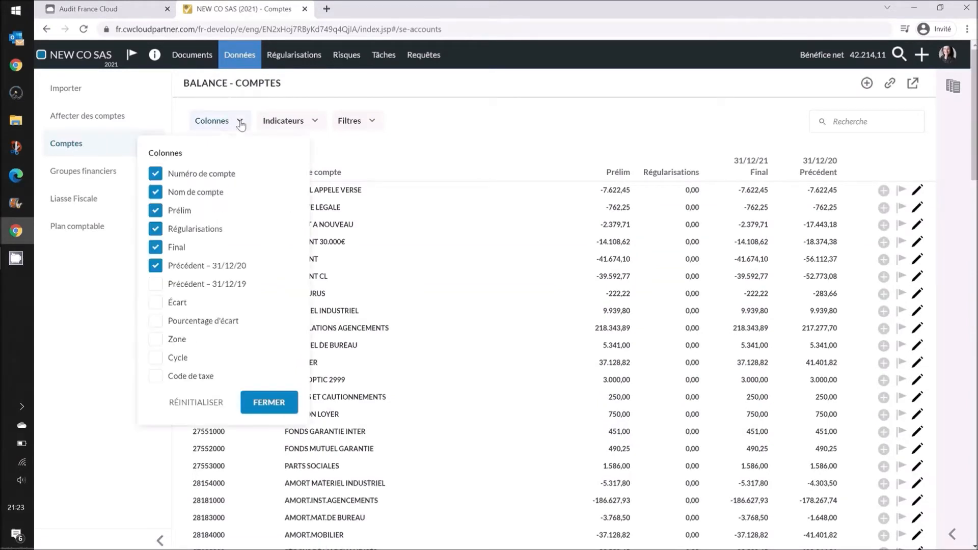
left_click(155, 288)
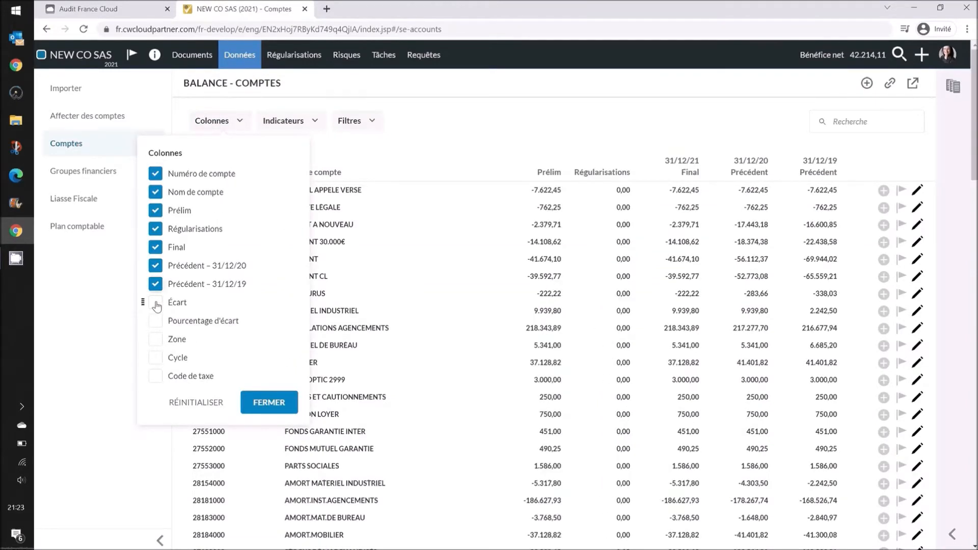
left_click(156, 304)
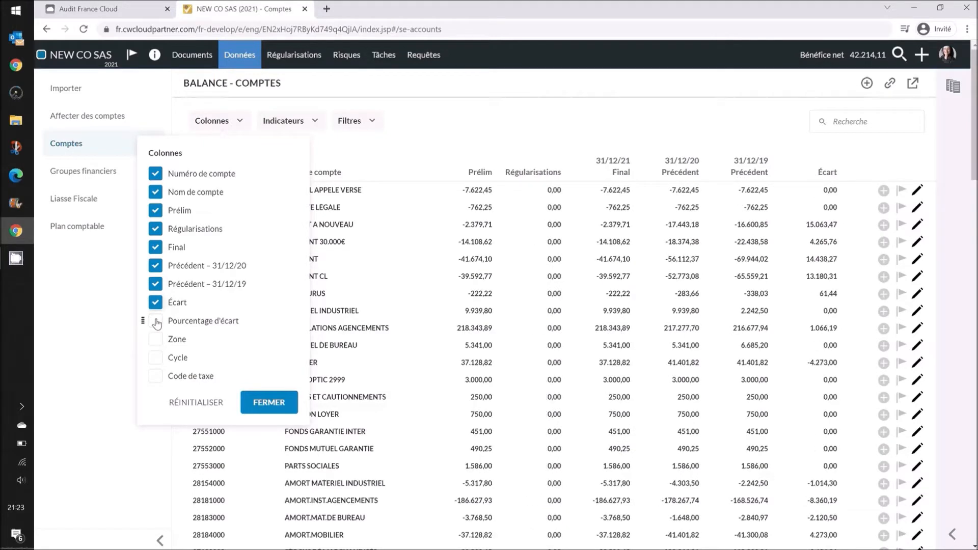
left_click(156, 322)
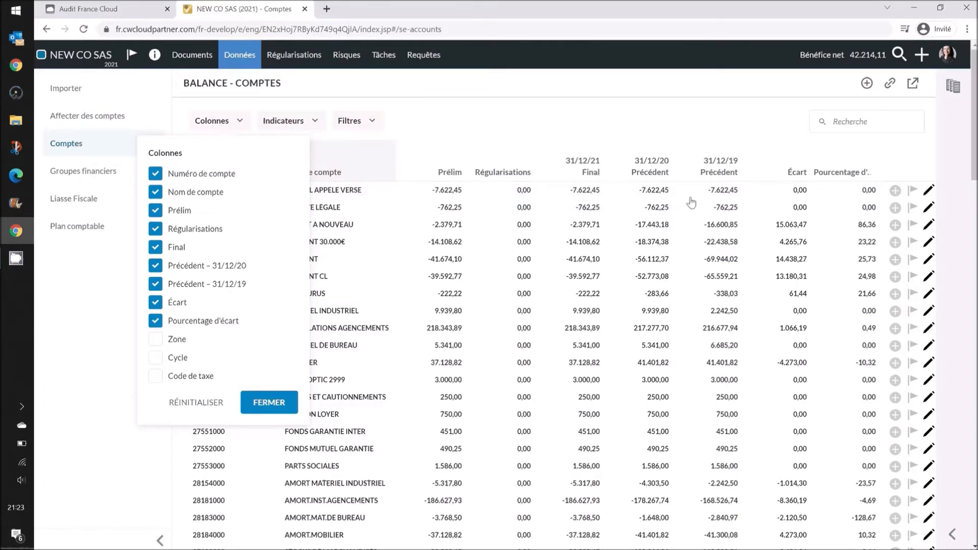
left_click(897, 192)
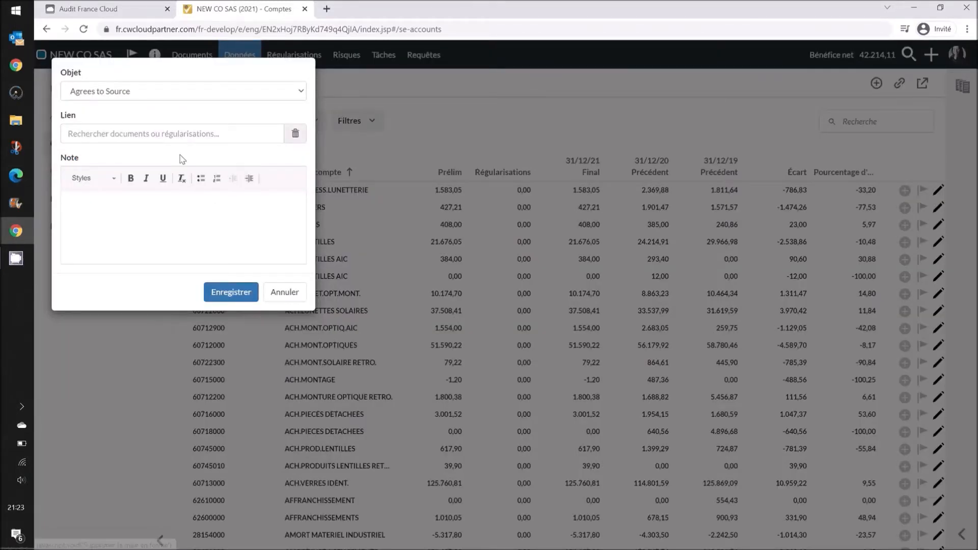
left_click(275, 295)
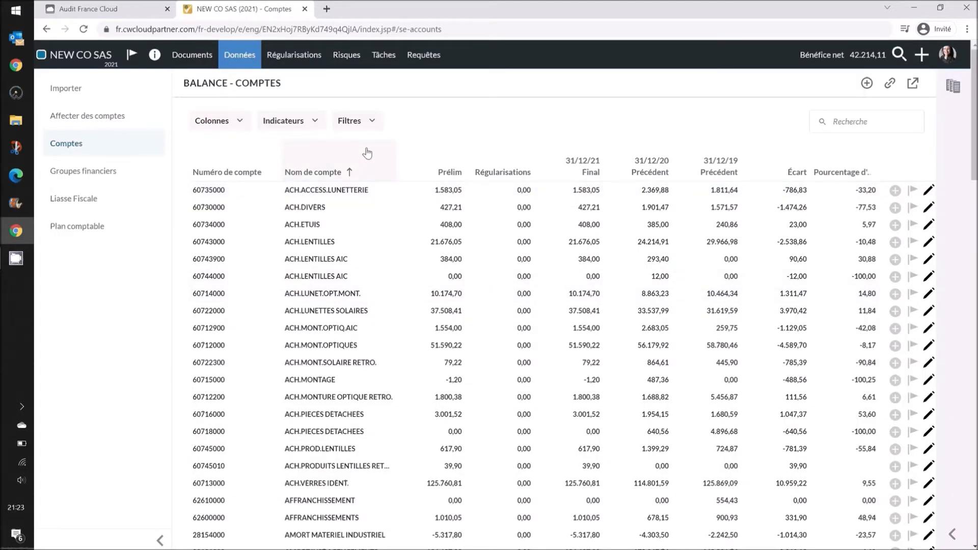
- Filter accounts to the Stocks cycle, then switch to the Liasse Fiscale and Plan comptable views
left_click(360, 127)
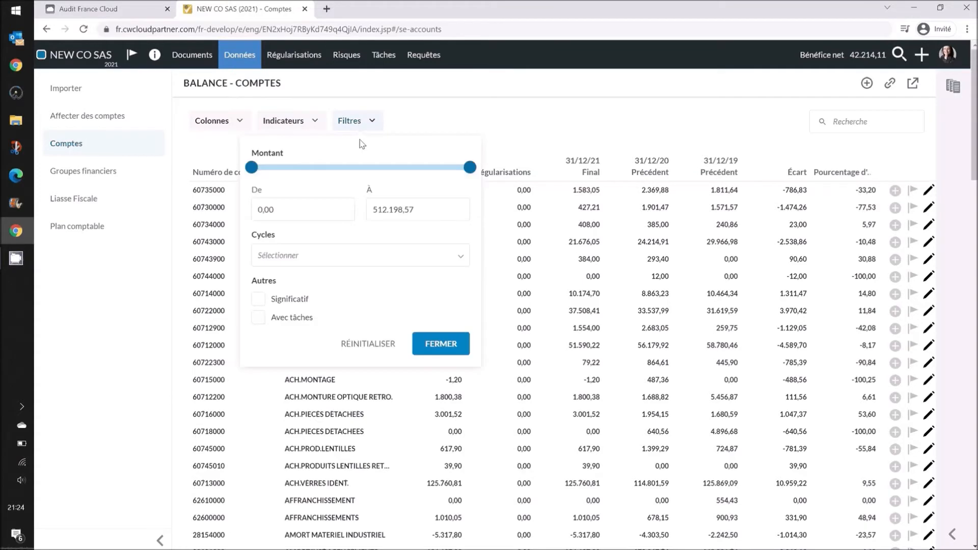
left_click(324, 254)
left_click(270, 331)
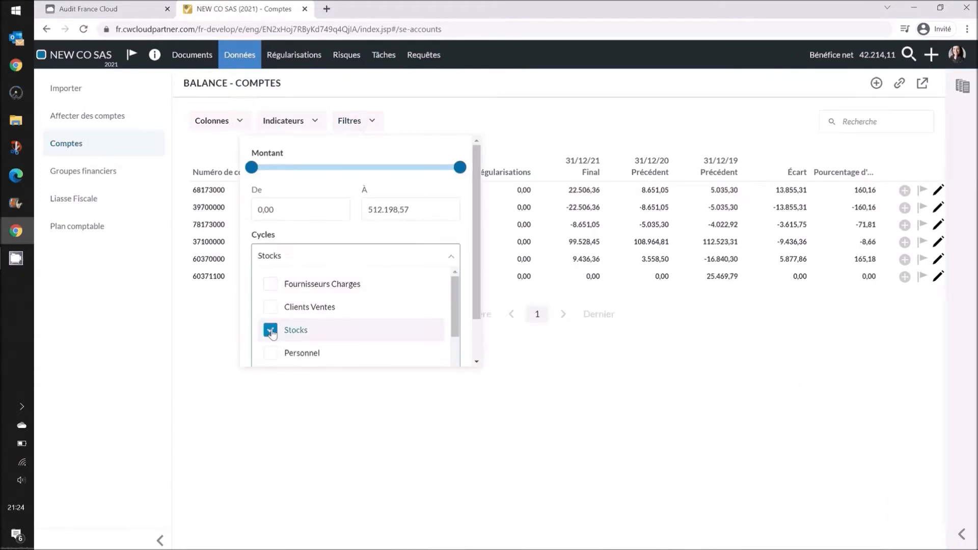
left_click(224, 326)
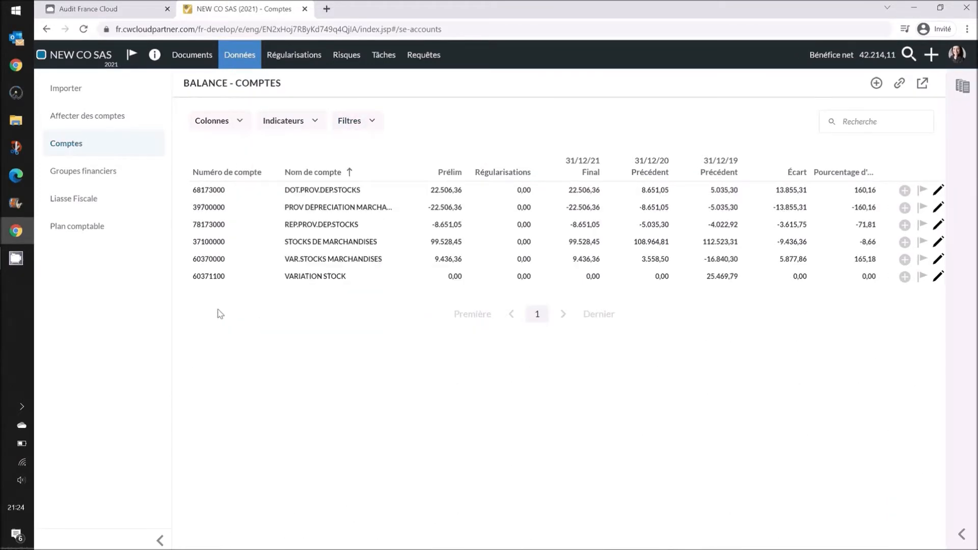
left_click(81, 199)
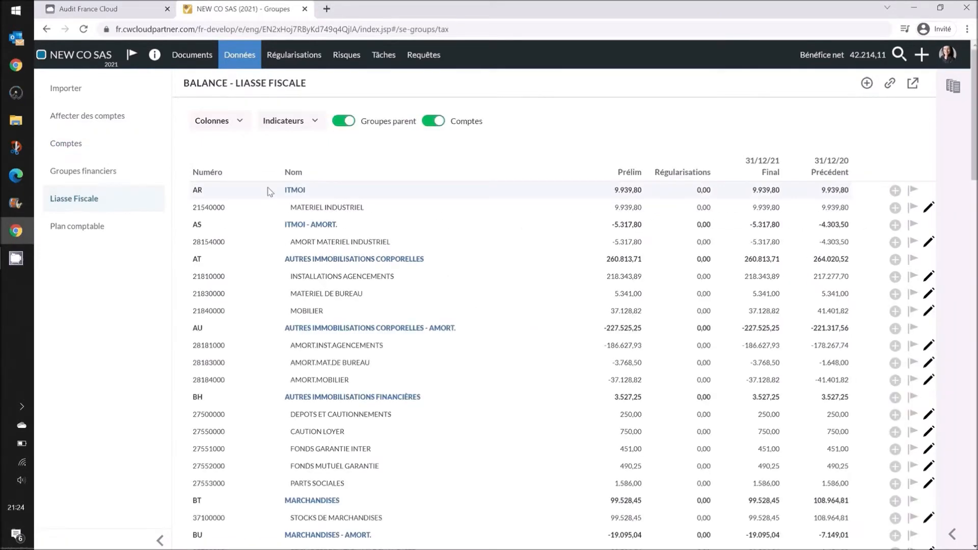
left_click(127, 236)
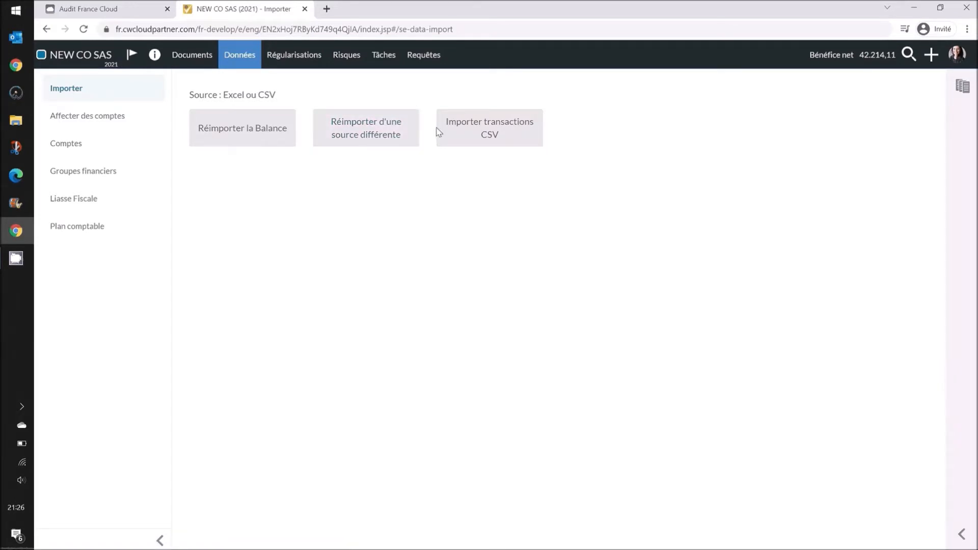
- Upload Import FEC Analytics 20191231.csv from Documents Mission as CSV transactions, semicolon-separated
left_click(466, 136)
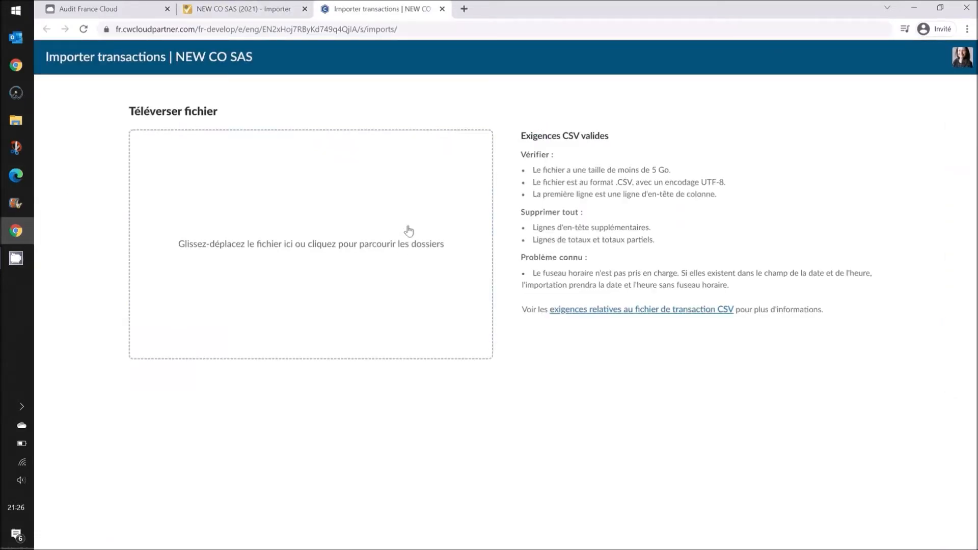
left_click(385, 200)
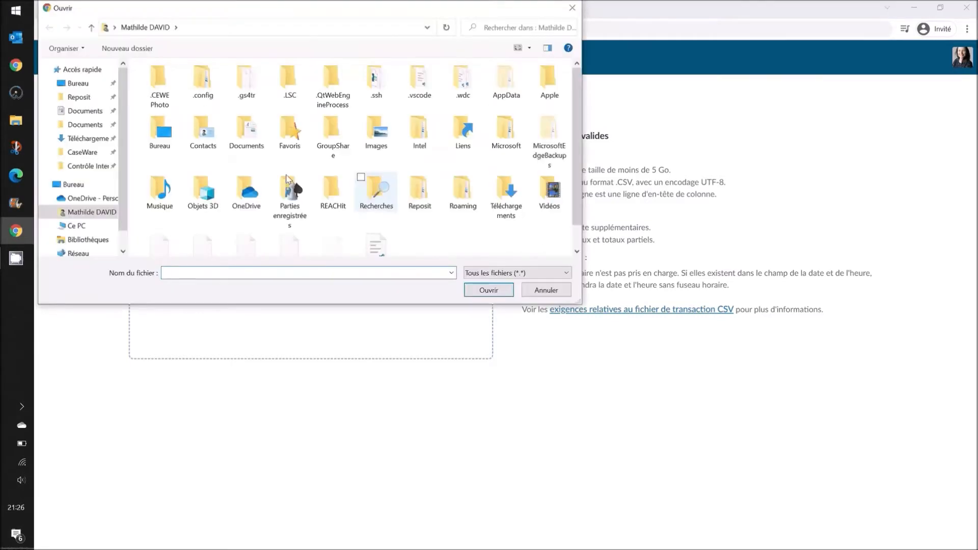
left_click(87, 85)
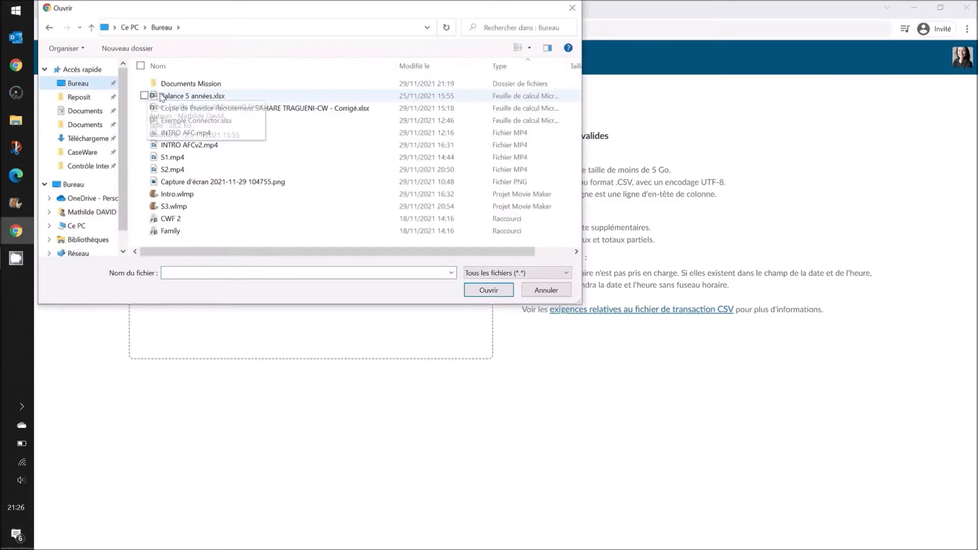
left_click(177, 85)
double_click(177, 85)
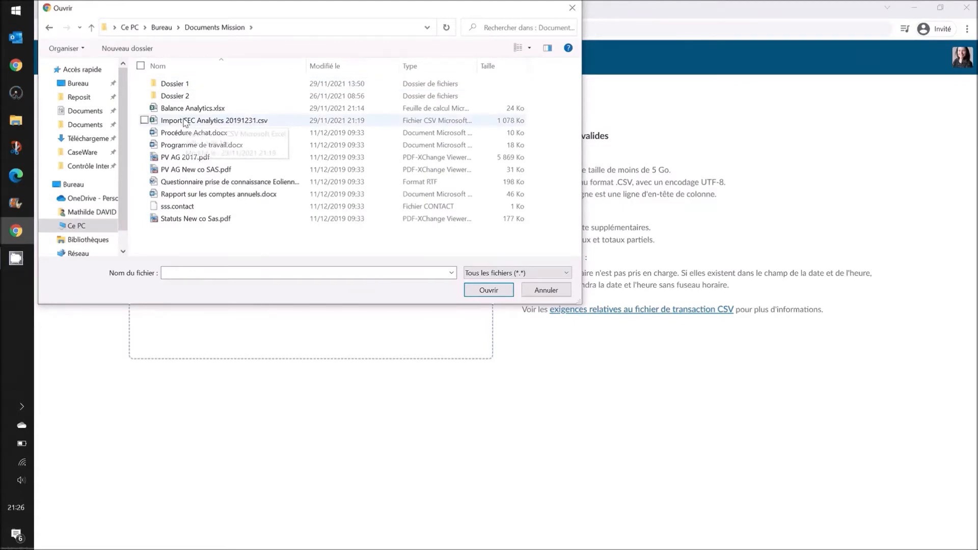
left_click(185, 122)
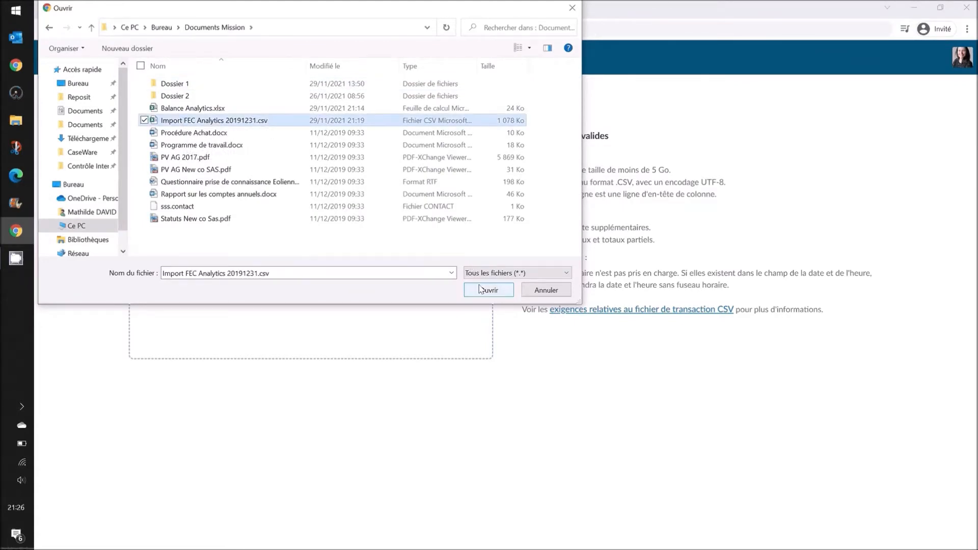
left_click(480, 289)
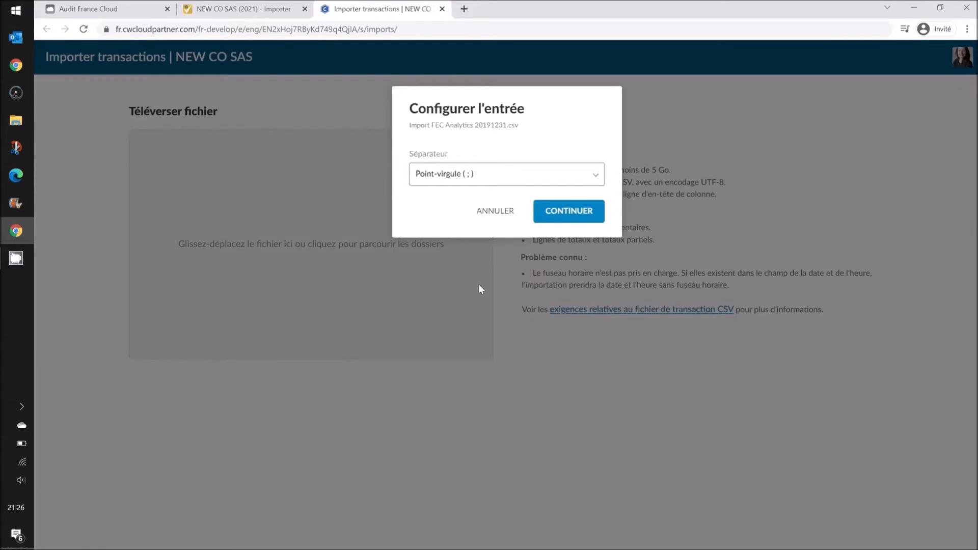
left_click(577, 214)
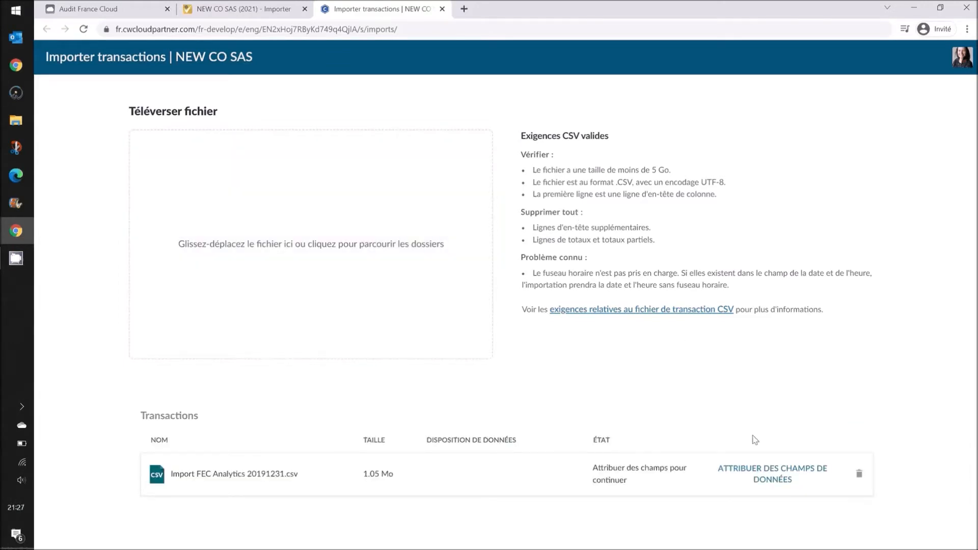
left_click(758, 475)
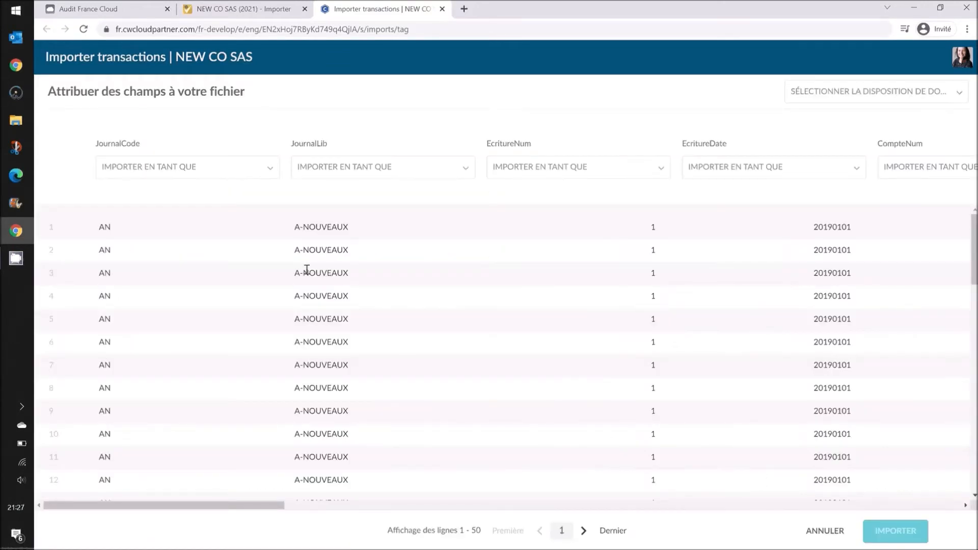
- Keep the JournalCode mapping and apply the Data optic layout to all columns
left_click(238, 183)
scroll(188, 313, "down", 3)
left_click(255, 135)
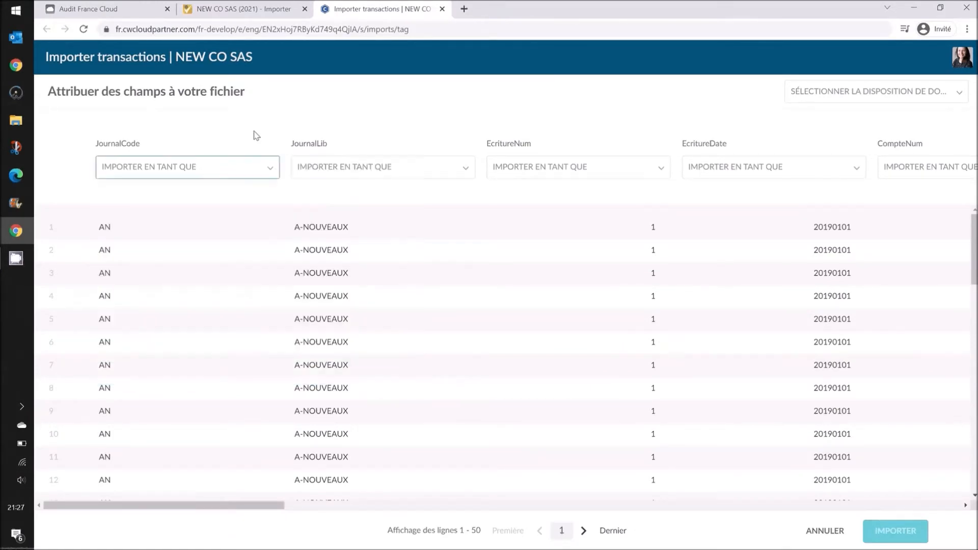
left_click(856, 101)
left_click(789, 173)
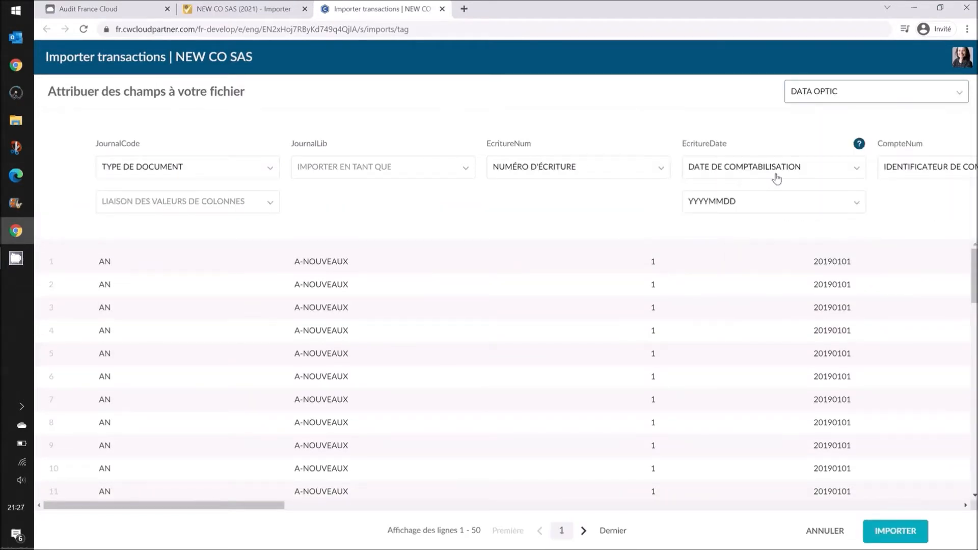
- Confirm the DATA OPTIC layout, import the transactions and close the importer tab
left_click(844, 93)
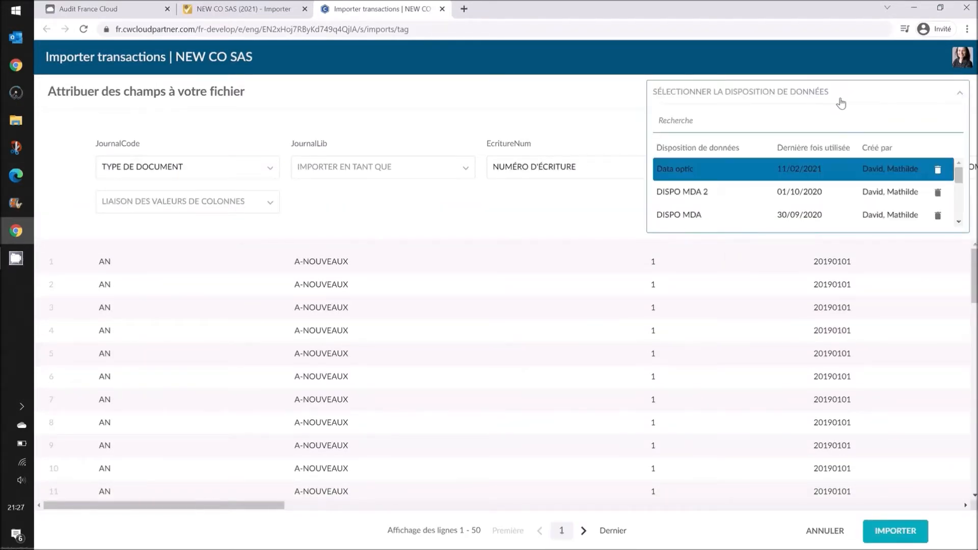
scroll(772, 174, "down", 5)
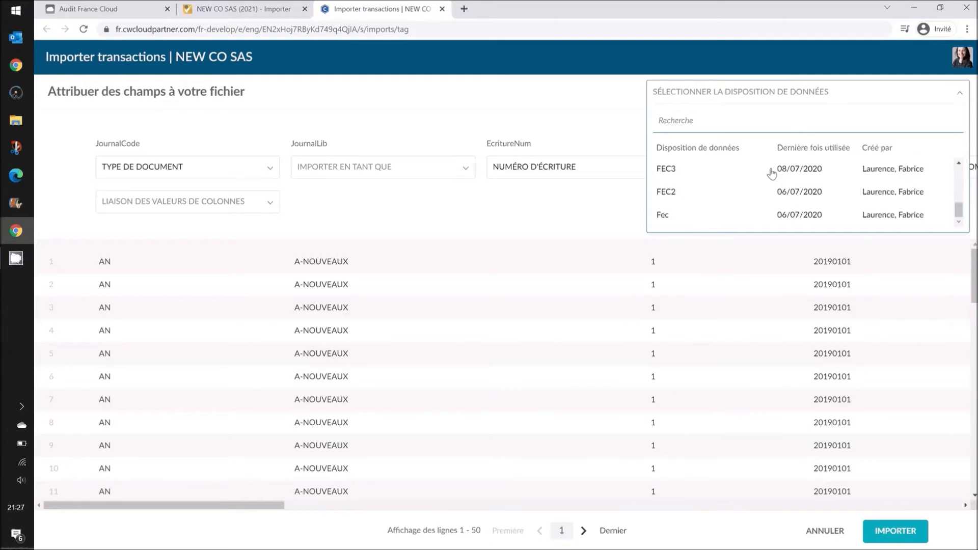
scroll(771, 174, "up", 5)
left_click(611, 121)
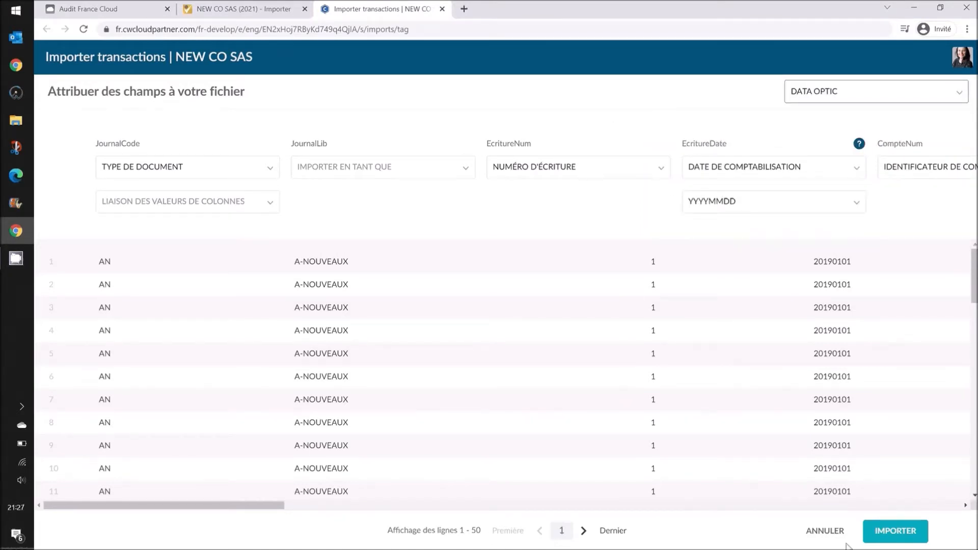
left_click(898, 541)
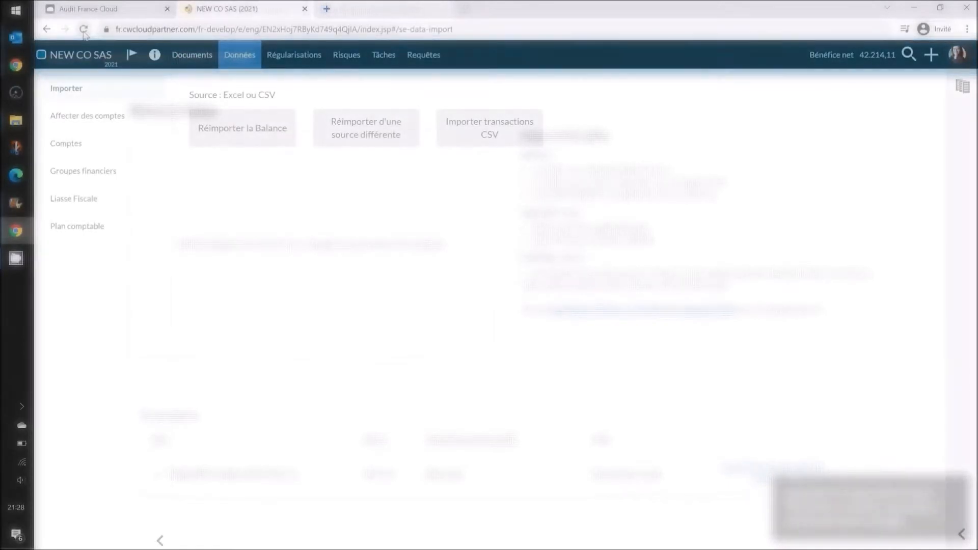
left_click(84, 29)
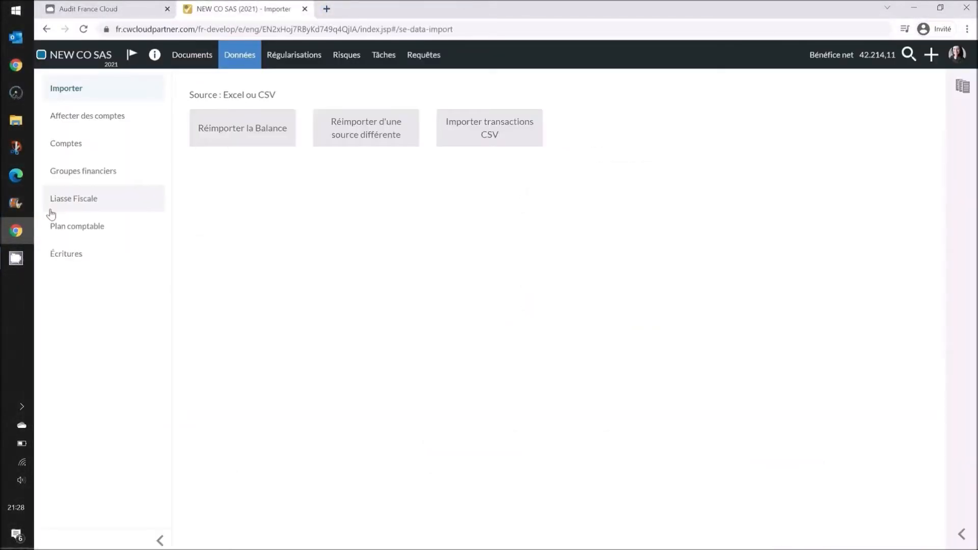
- Review the imported Écritures list and its Filtres and Sélection des échantillons options
left_click(53, 262)
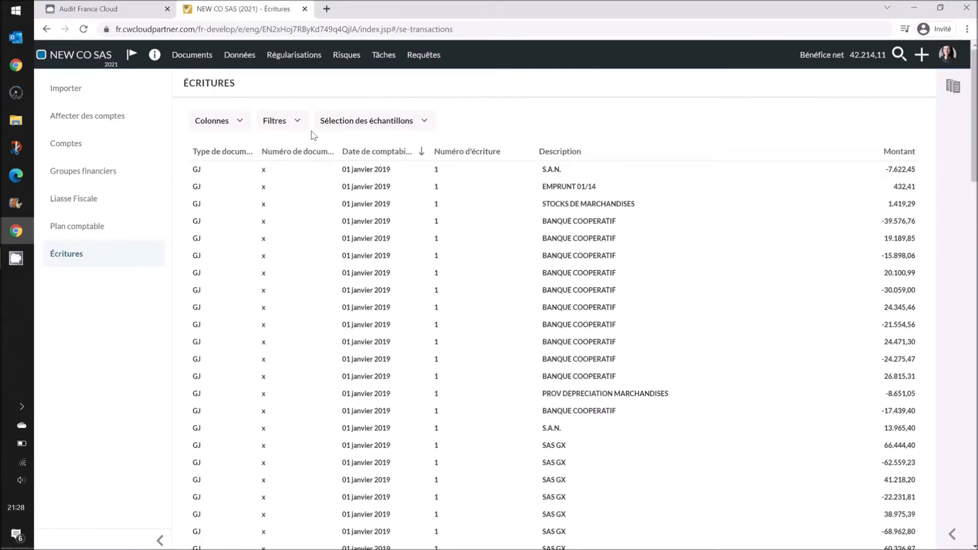
left_click(285, 127)
left_click(376, 124)
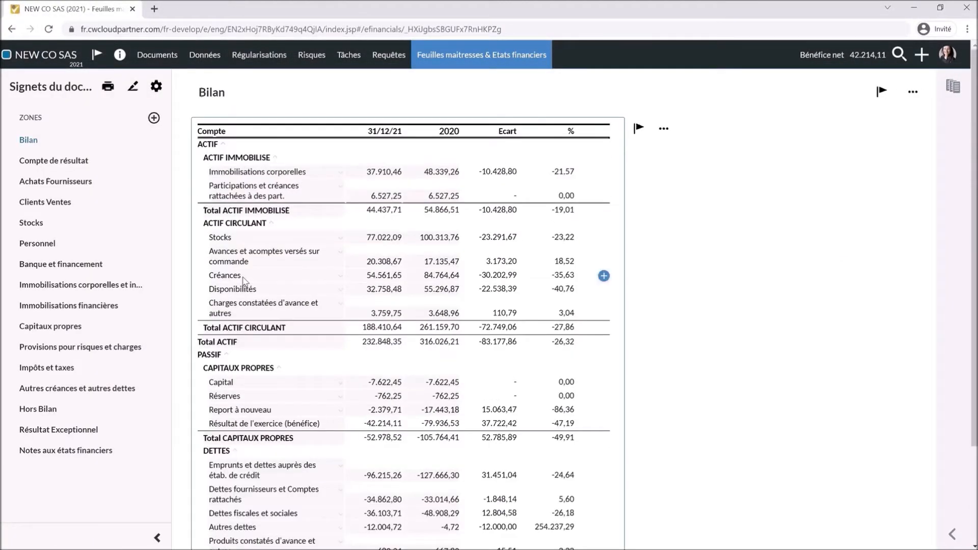
- Browse the Compte de résultat, Achats Fournisseurs, Clients Ventes and Stocks sections
scroll(244, 282, "down", 2)
left_click(81, 160)
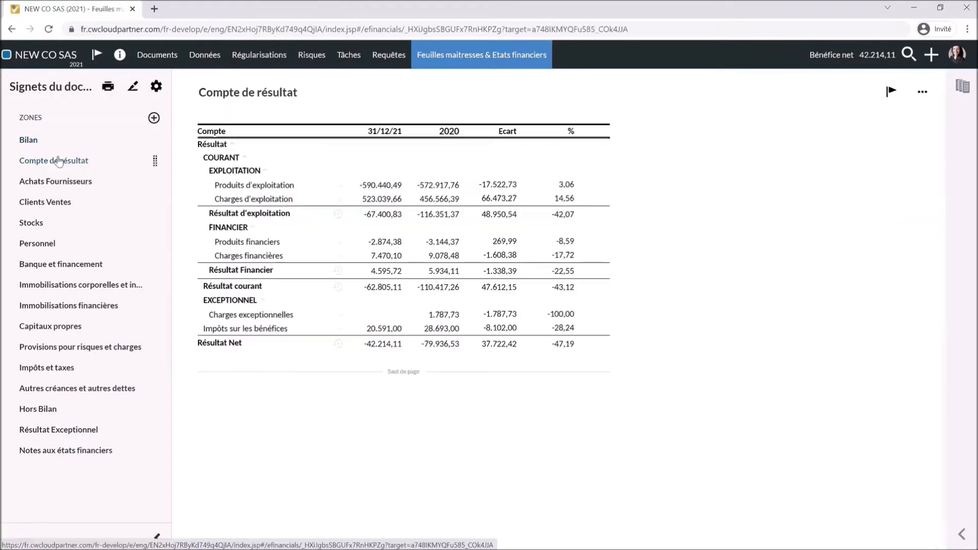
left_click(339, 185)
left_click(339, 206)
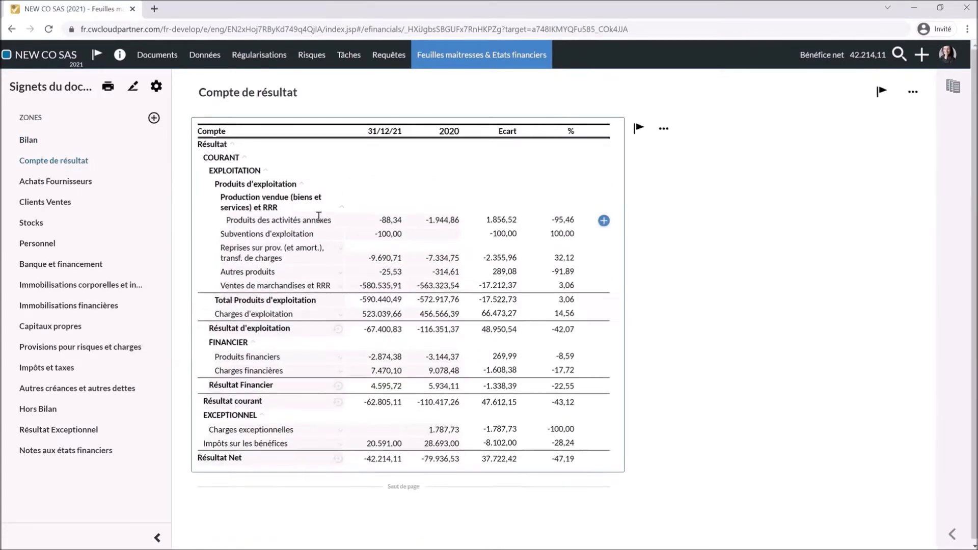
left_click(85, 182)
left_click(51, 202)
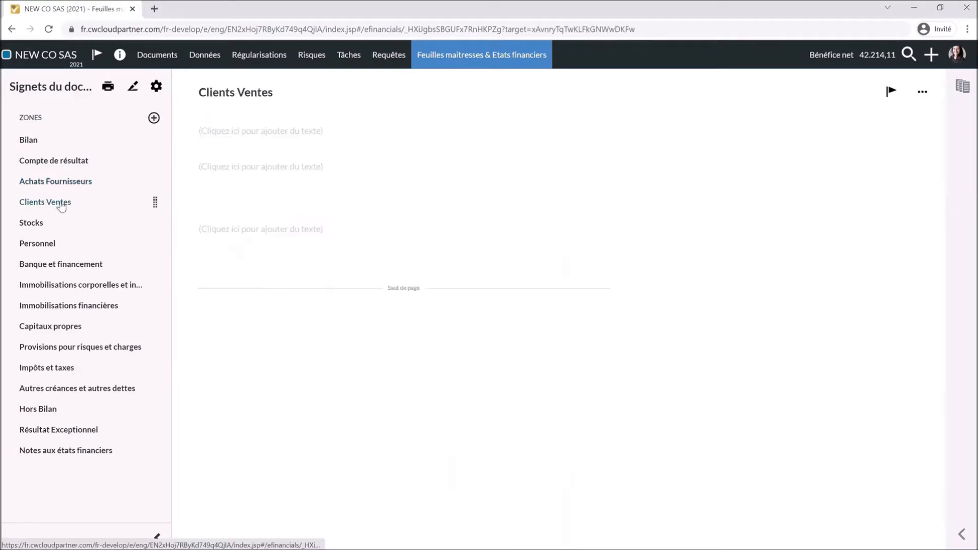
left_click(31, 223)
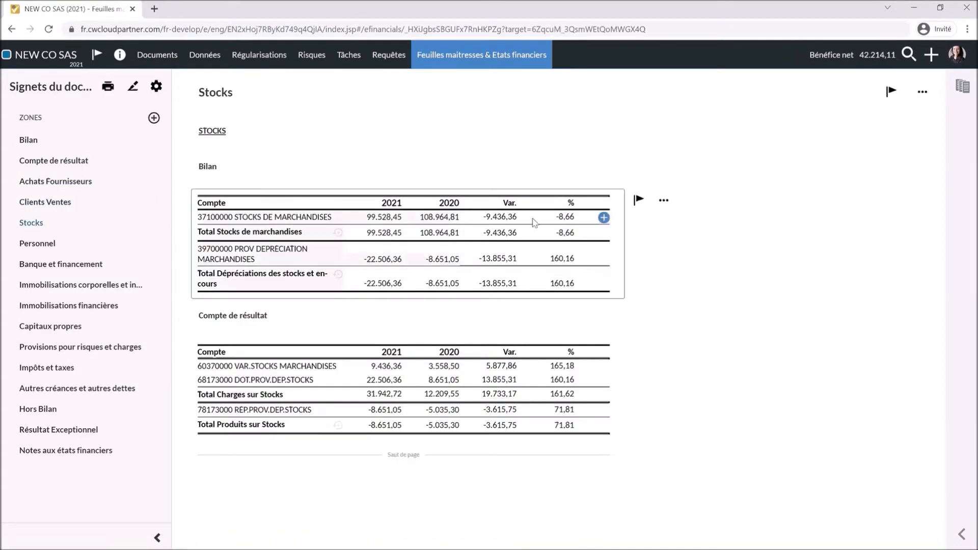
- Save a 'Note' annotation on STOCKS DE MARCHANDISES linking I-1.02 Fiche signalétique
left_click(604, 219)
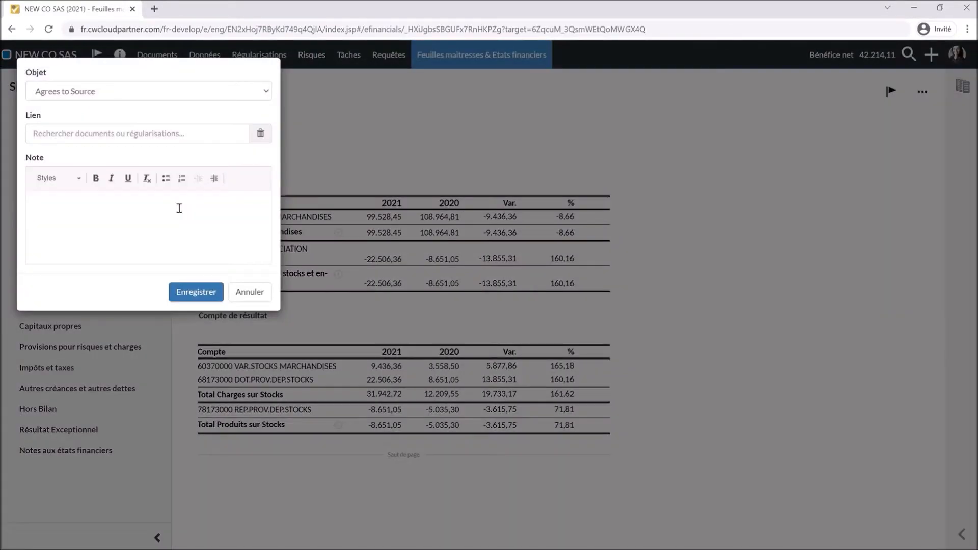
left_click(179, 208)
type("Note")
left_click(149, 134)
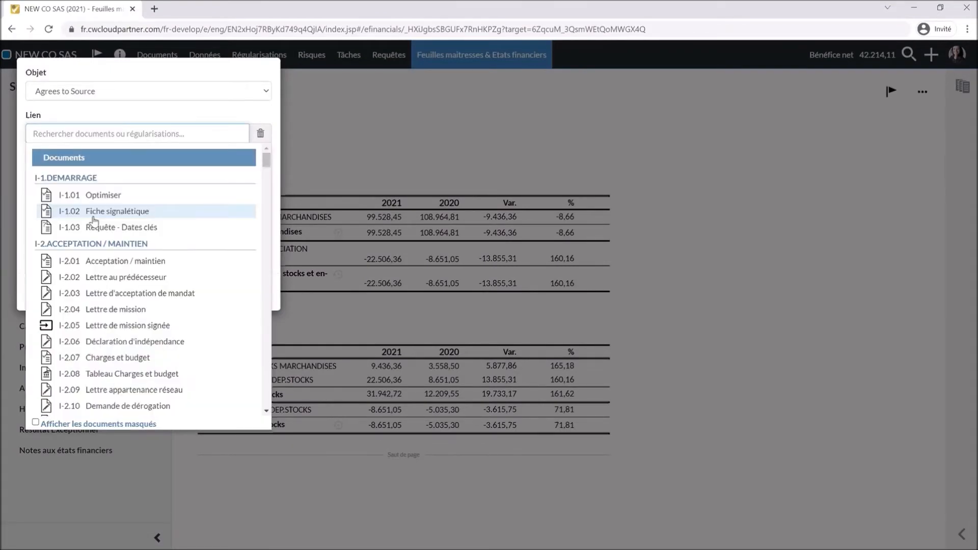
left_click(93, 219)
left_click(195, 292)
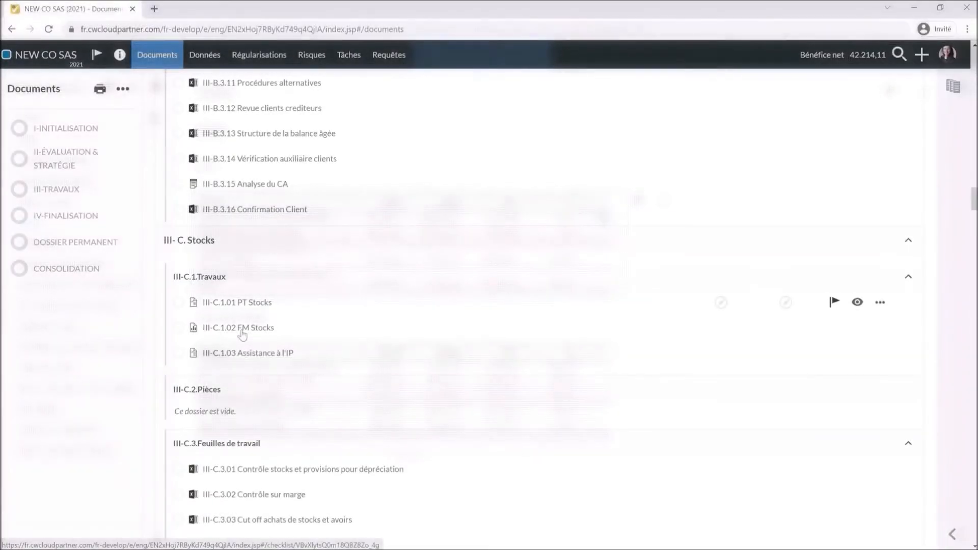
- Scroll through the charts of III-C.1.02 FM Stocks
left_click(242, 334)
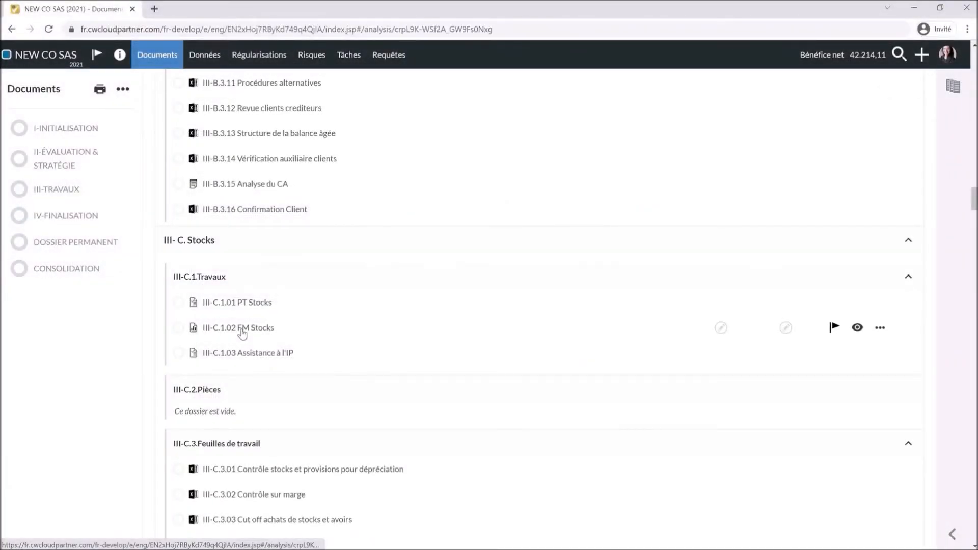
scroll(836, 338, "down", 5)
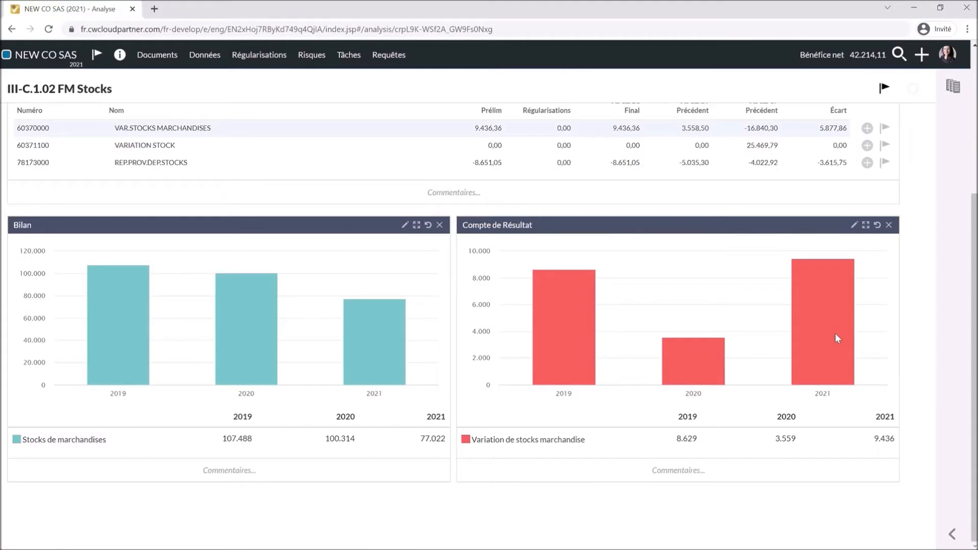
scroll(836, 335, "up", 1)
scroll(835, 337, "up", 5)
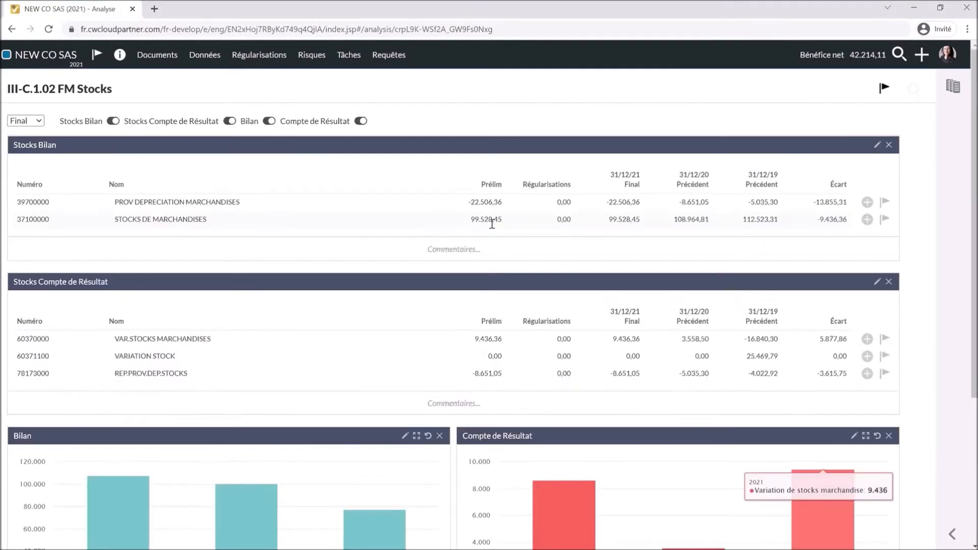
- Return to Documents and scroll through the I-3.1.05 Agrégats et ratios analysis
left_click(157, 55)
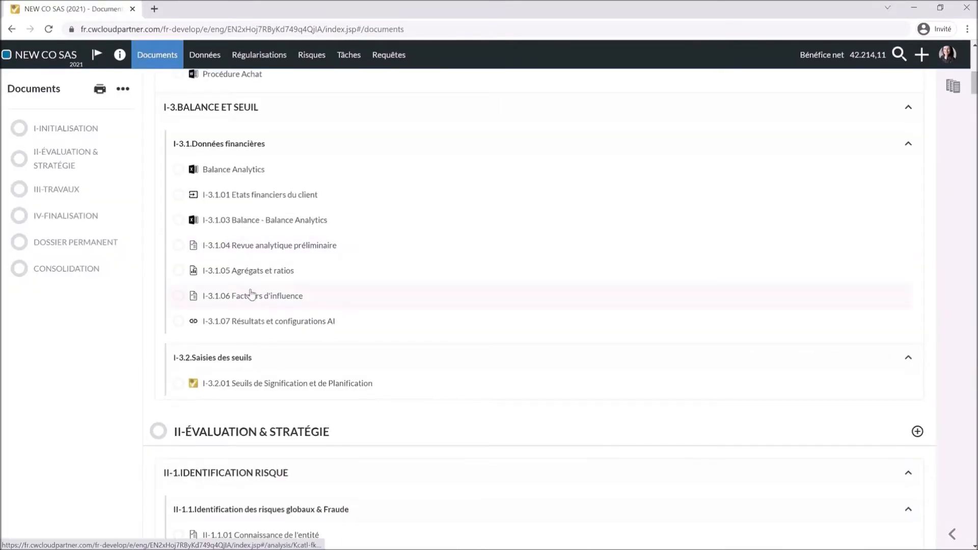
left_click(252, 271)
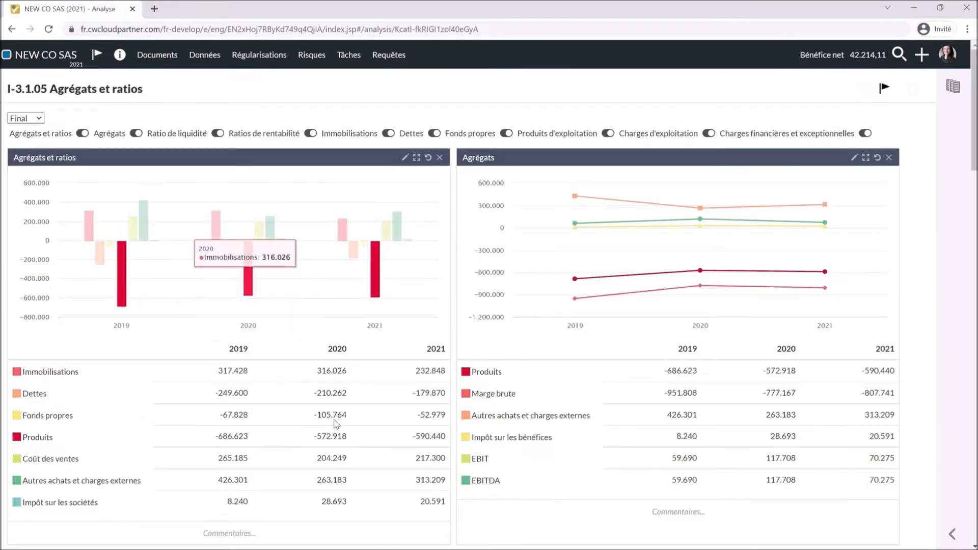
scroll(336, 424, "down", 6)
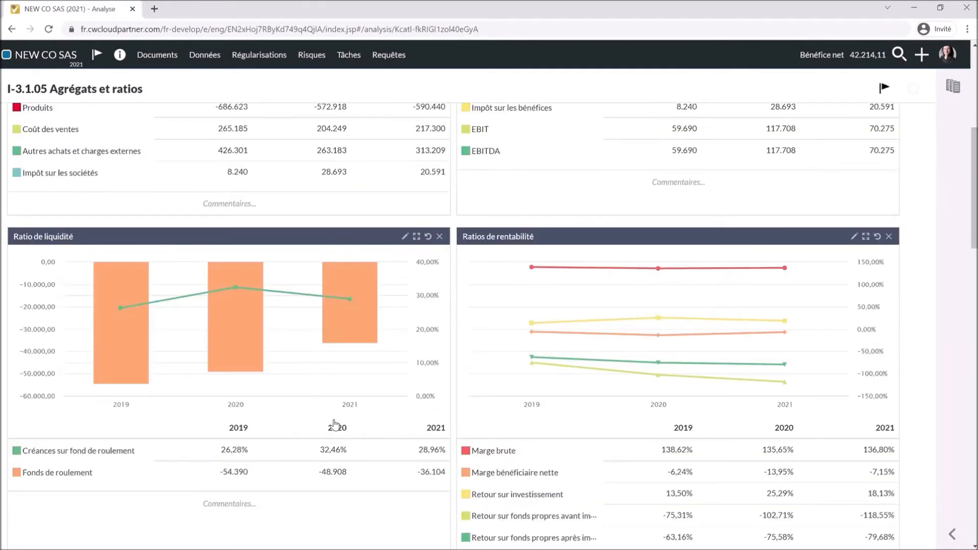
scroll(335, 424, "down", 5)
scroll(335, 425, "up", 10)
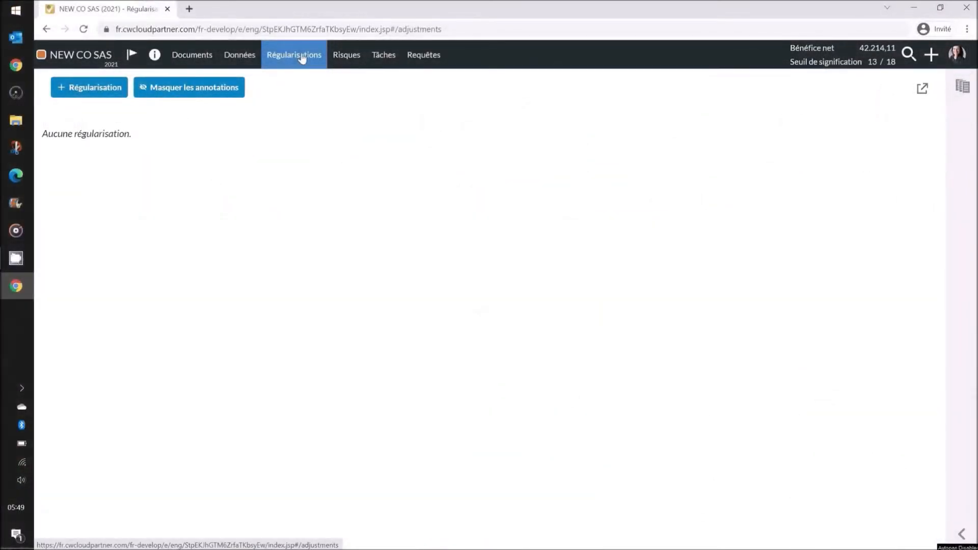
- Start adjustment 'Doublon de facture de vente' posting 10000 to 70710100 VENTES OPTIQUES 20%
left_click(102, 90)
left_click(294, 262)
type("Doublon d")
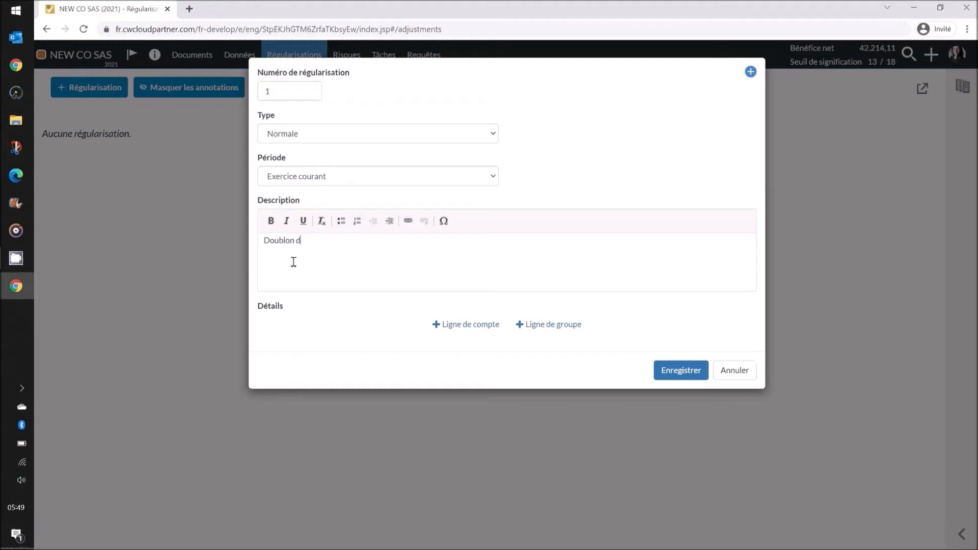
type("e facture de vente")
left_click(453, 325)
left_click(453, 324)
type("707")
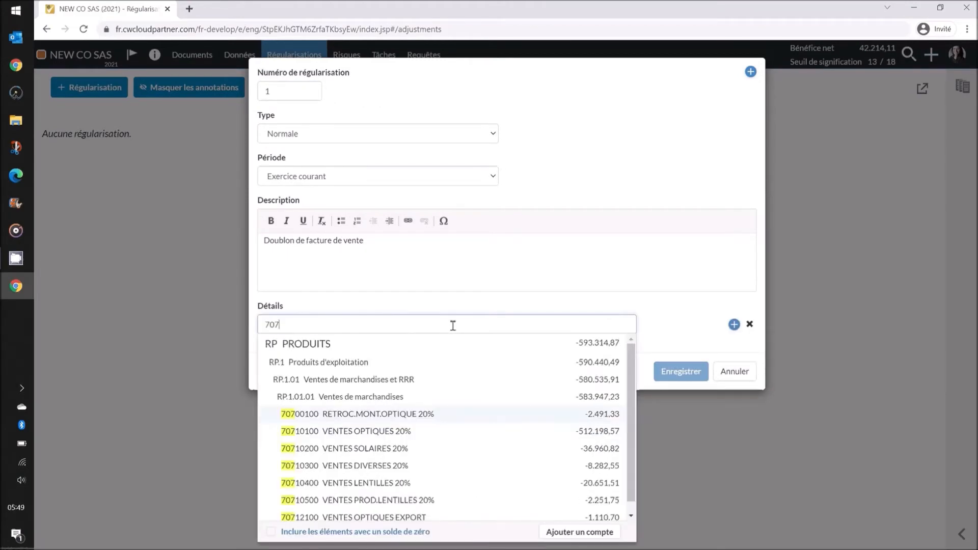
left_click(421, 430)
left_click(710, 327)
type("10000")
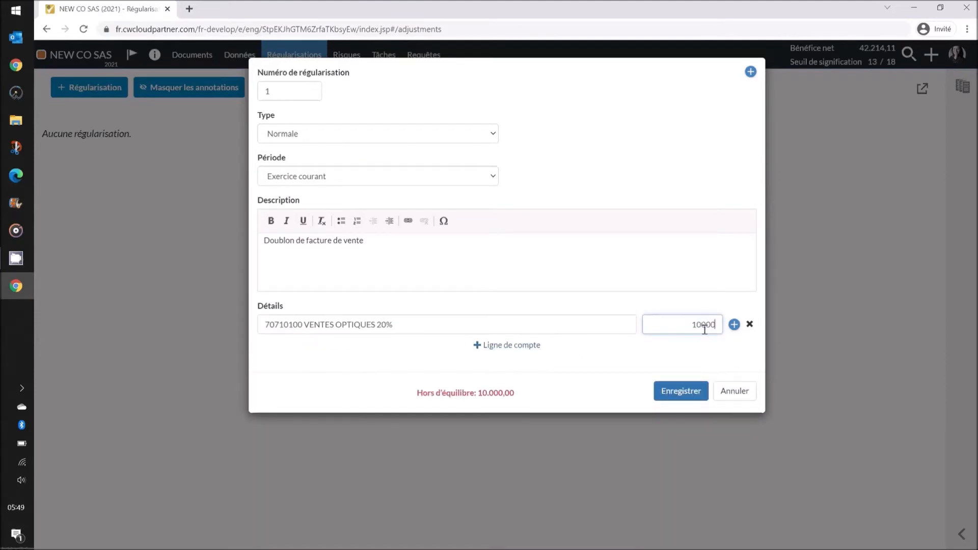
- Add the offsetting 41100000 CLIENTS line and save the adjustment
left_click(537, 349)
left_click(437, 343)
type("411")
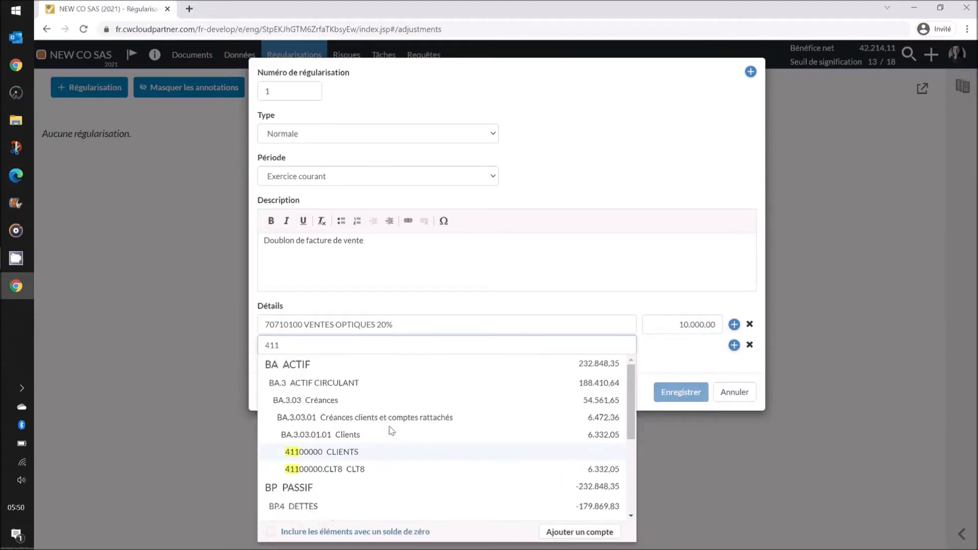
left_click(387, 452)
left_click(672, 410)
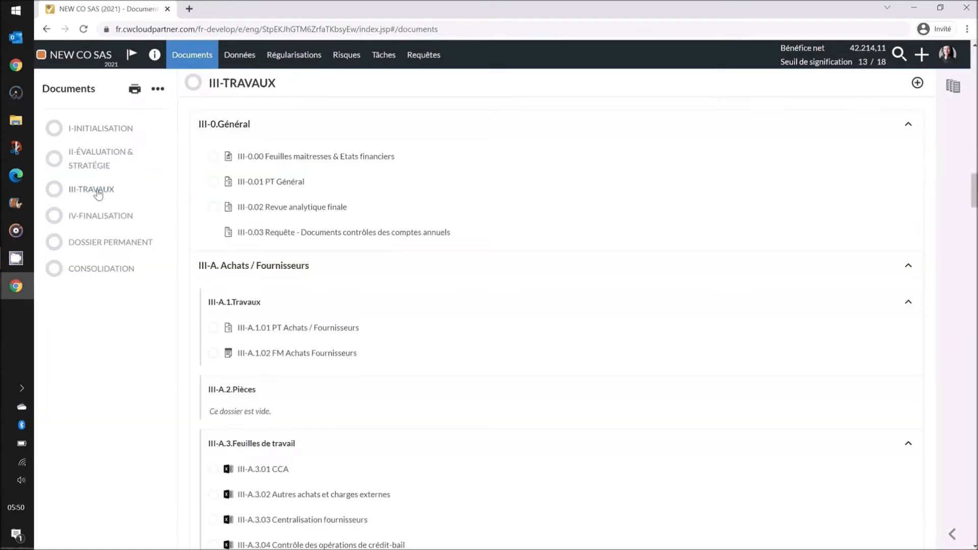
scroll(264, 302, "down", 12)
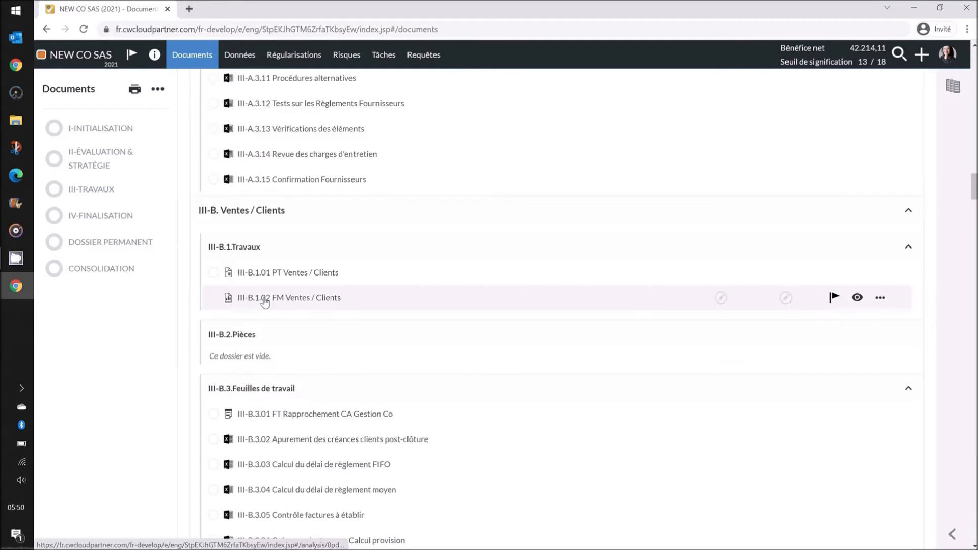
- Open III-B.1.02 FM Ventes / Clients and scroll the Bilan and Compte de Résultat tables for the 10.000,00 adjustment
left_click(265, 301)
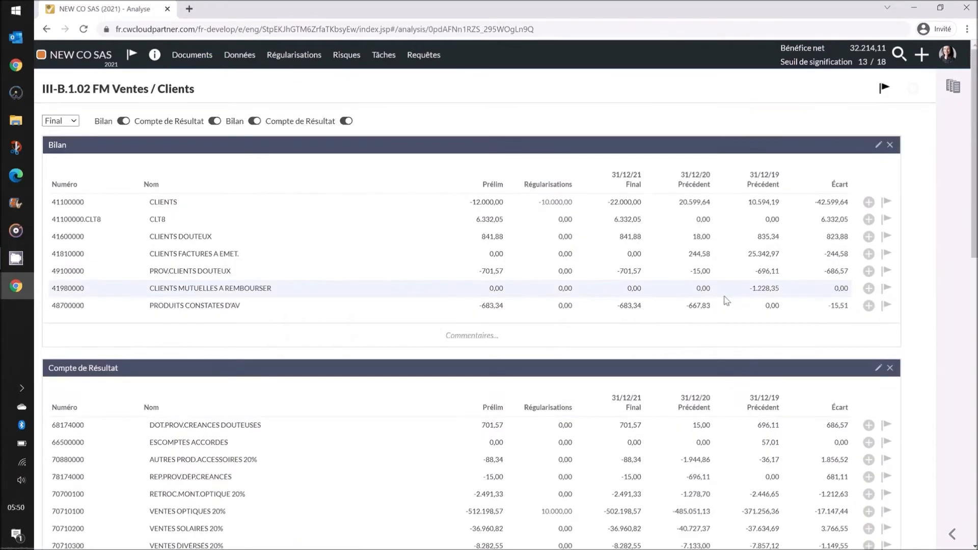
scroll(556, 272, "down", 4)
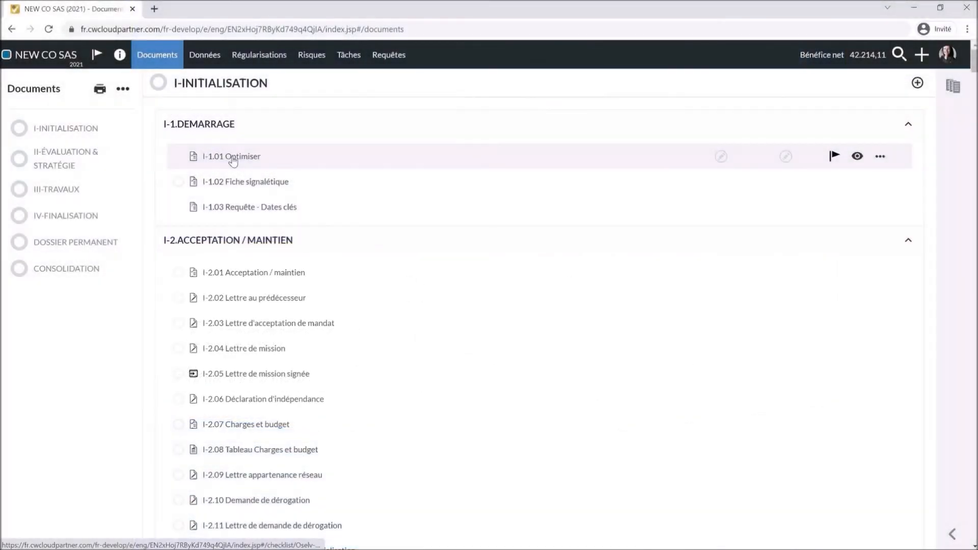
- Open I-1.01 Optimiser, collapse the Expert Comptable and consolidated-accounts content, and view the Comptes and Mandat guidance
left_click(233, 160)
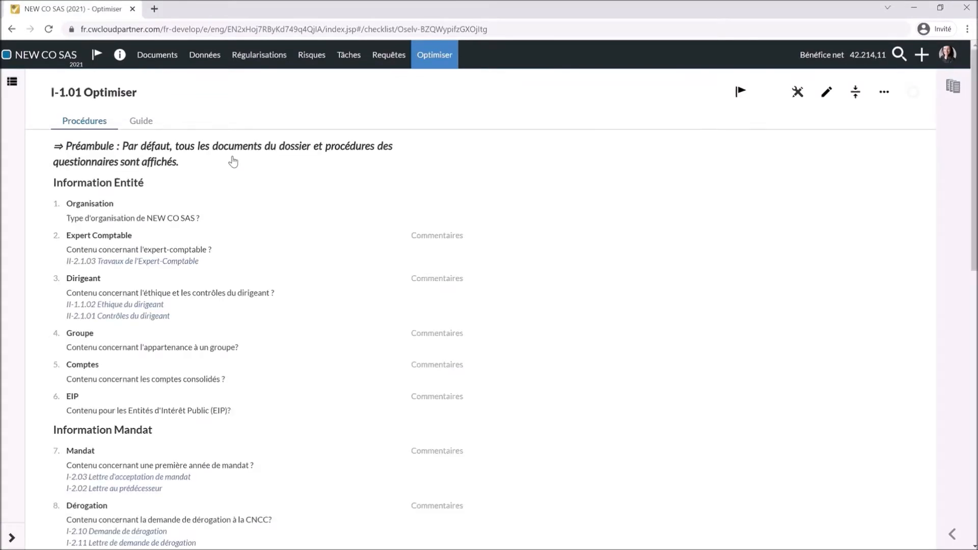
mouse_move(319, 240)
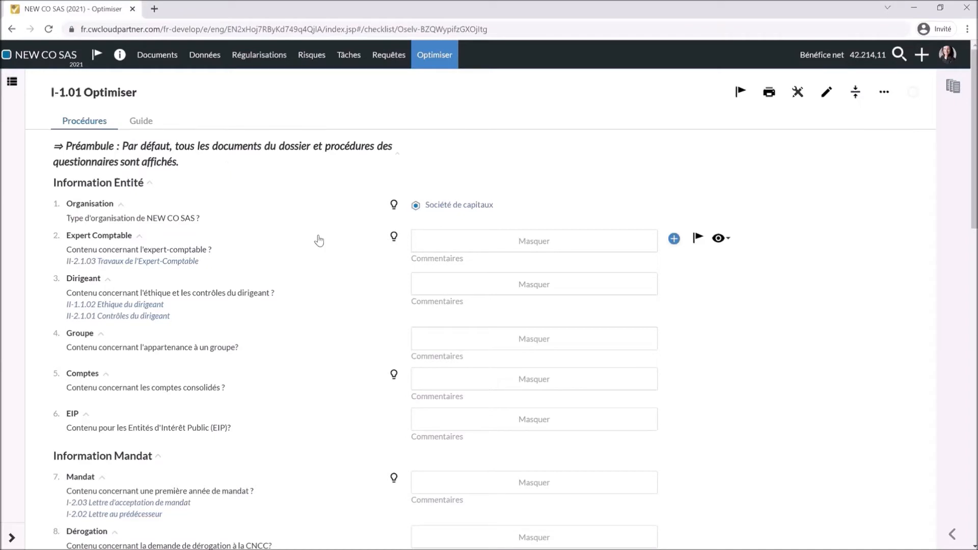
left_click(433, 245)
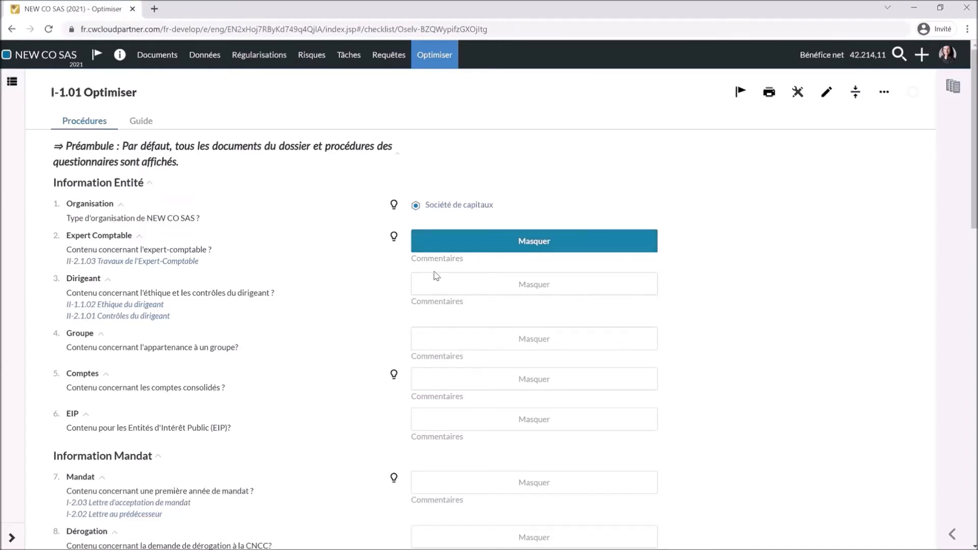
left_click(447, 387)
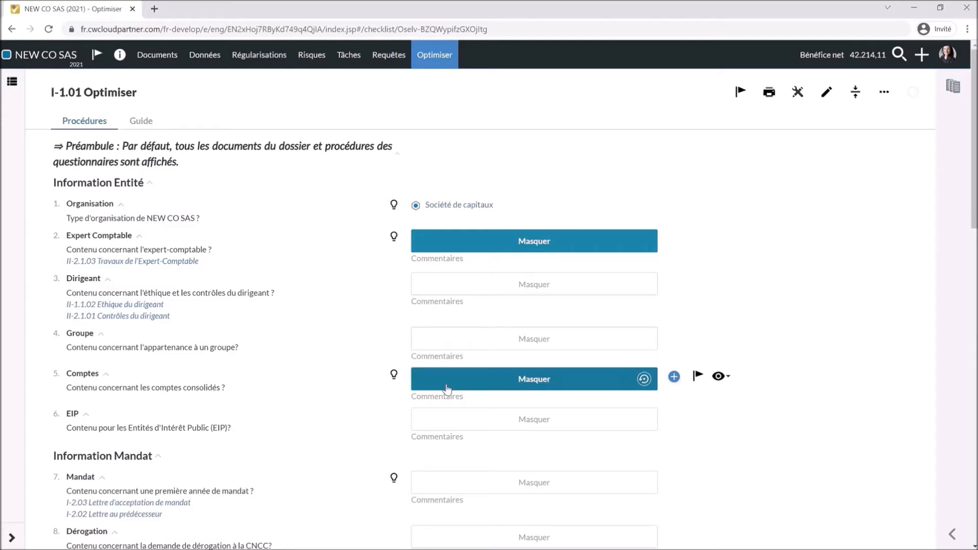
left_click(392, 378)
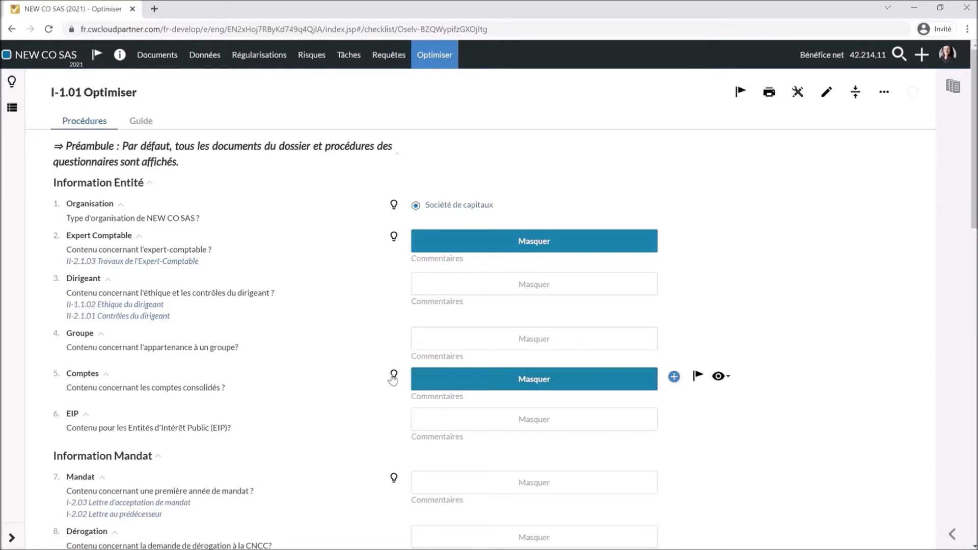
left_click(393, 378)
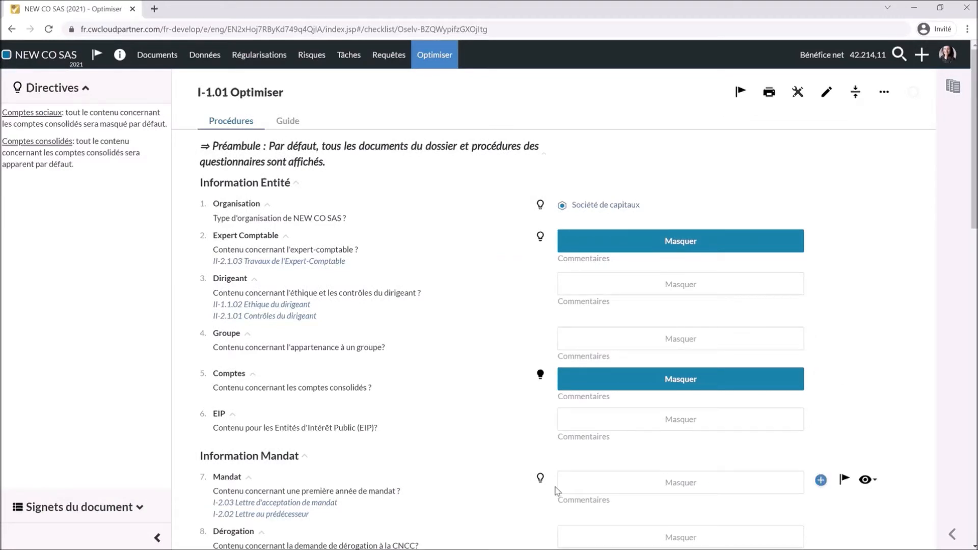
left_click(541, 479)
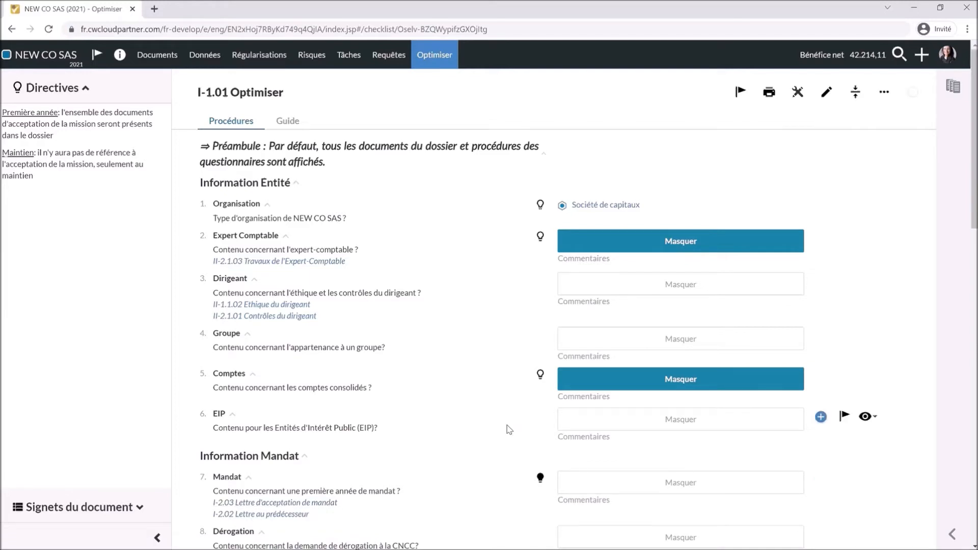
scroll(881, 148, "down", 1)
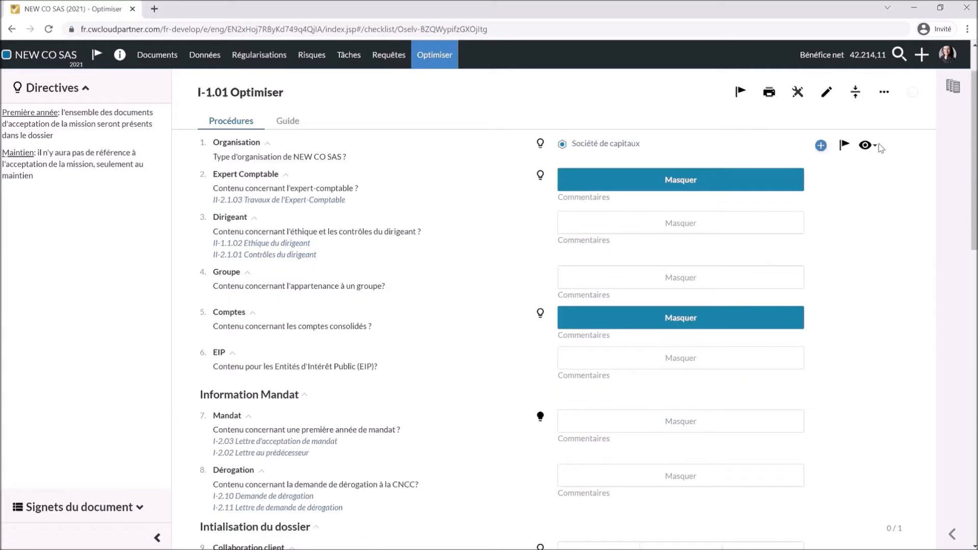
- Show the documents list alongside and toggle the first-year mandate content off and on
left_click(953, 86)
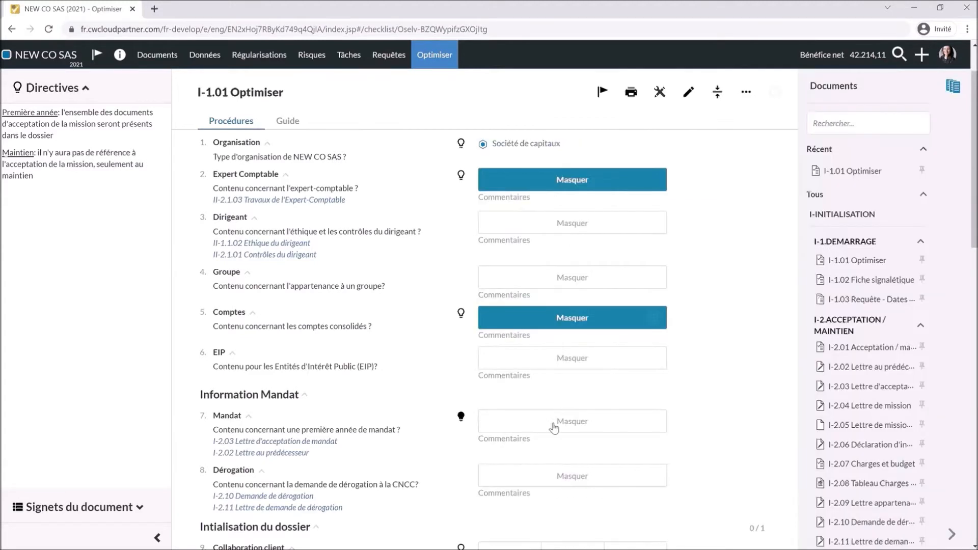
scroll(848, 394, "down", 3)
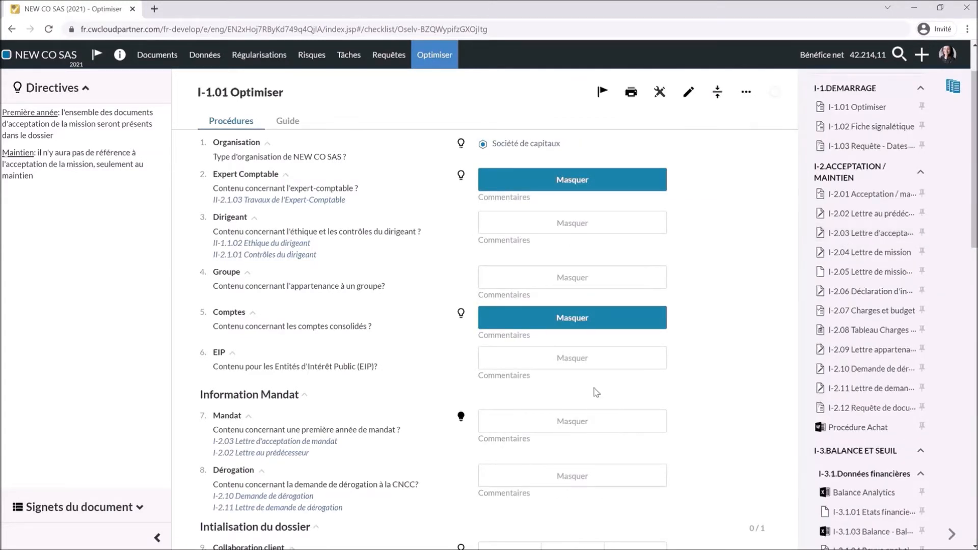
left_click(560, 423)
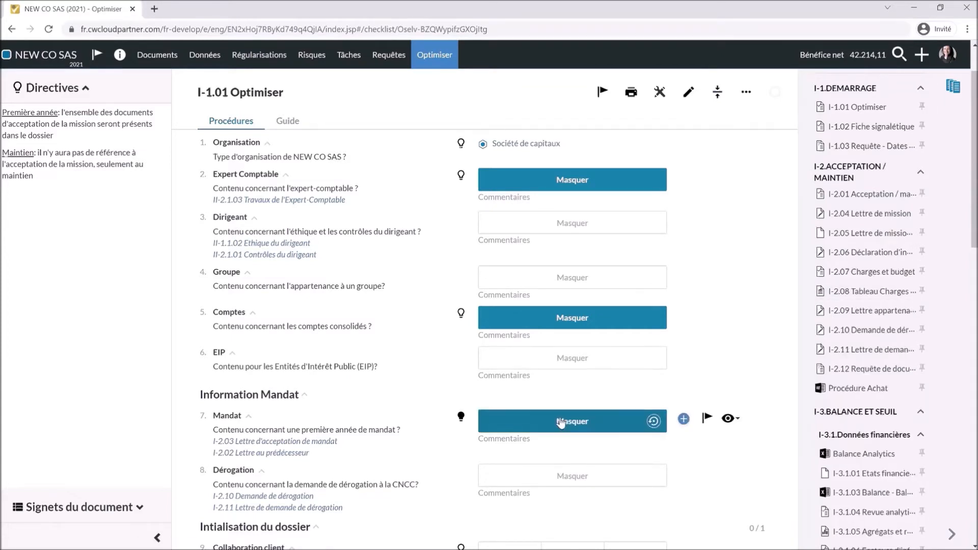
left_click(561, 423)
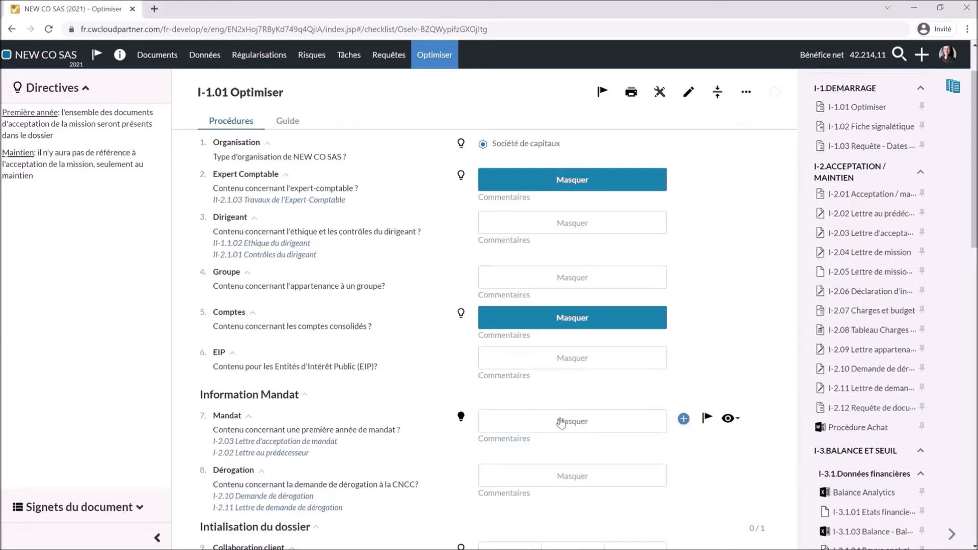
scroll(561, 423, "down", 5)
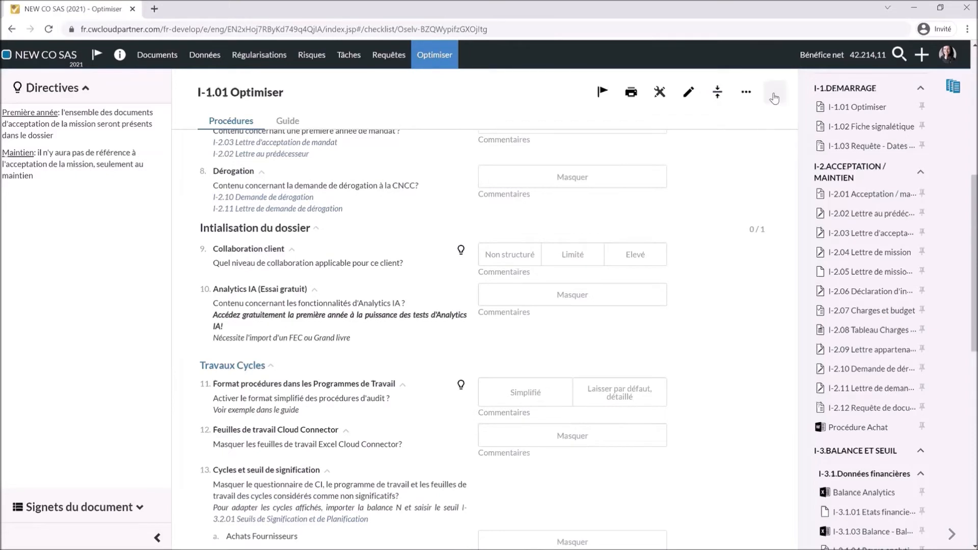
- Approve I-1.01 Optimiser as preparer, then as reviewer from the Documents list
left_click(774, 98)
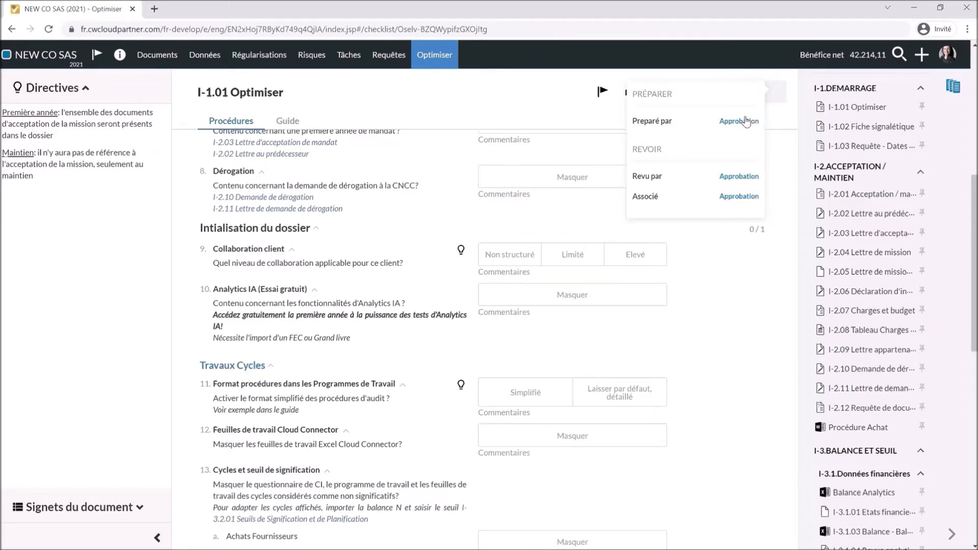
left_click(738, 121)
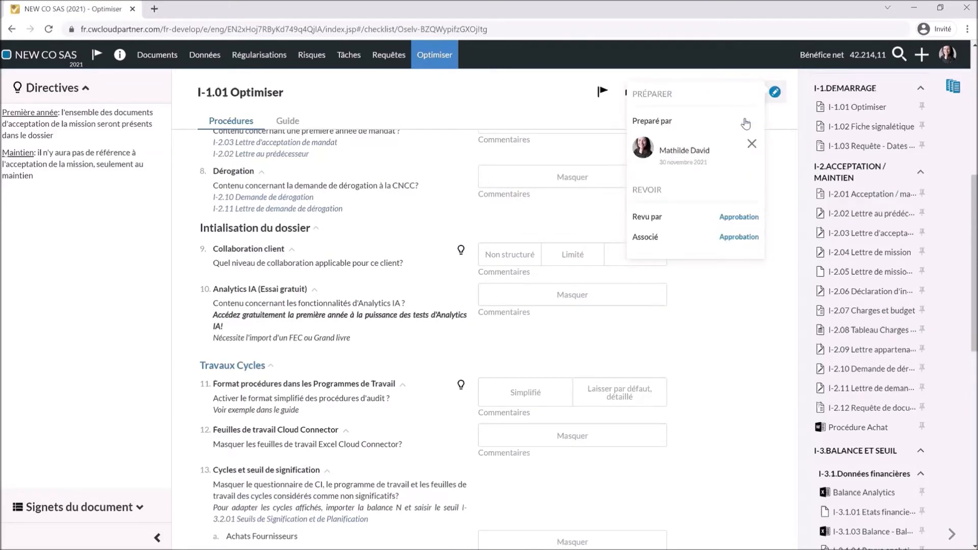
left_click(749, 332)
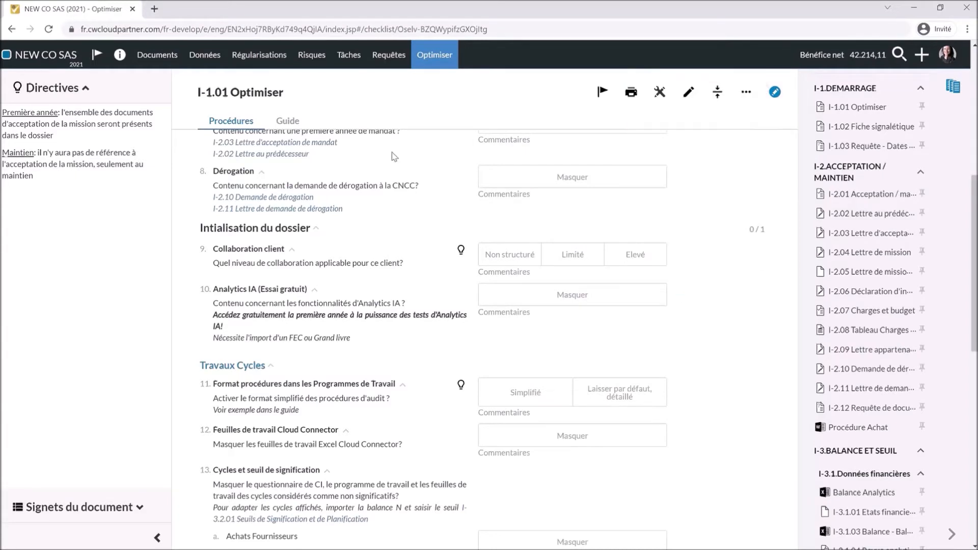
left_click(159, 57)
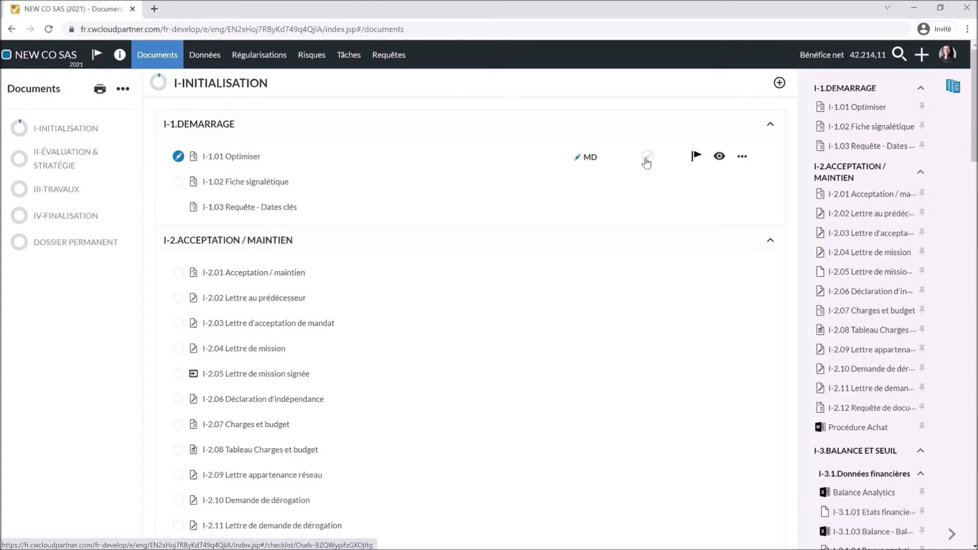
mouse_move(646, 157)
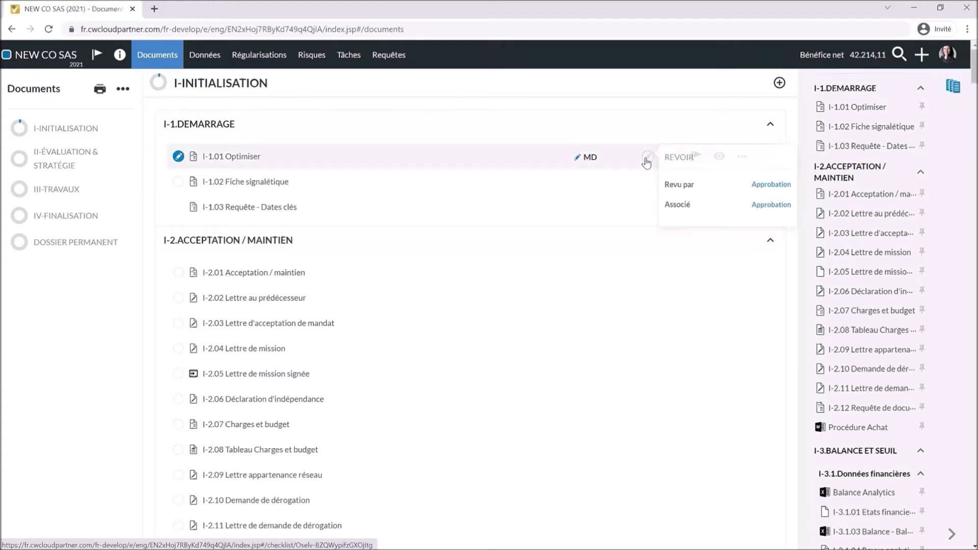
left_click(757, 186)
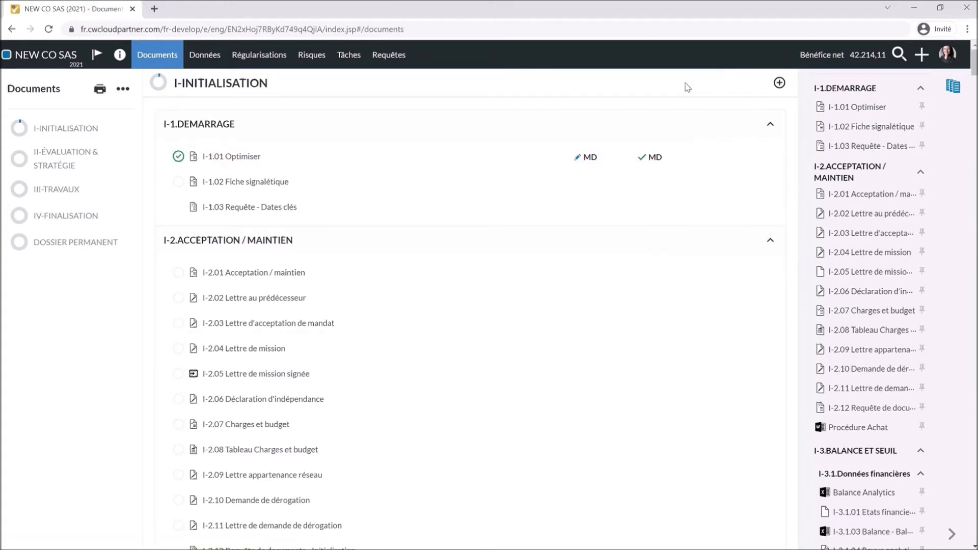
left_click(952, 100)
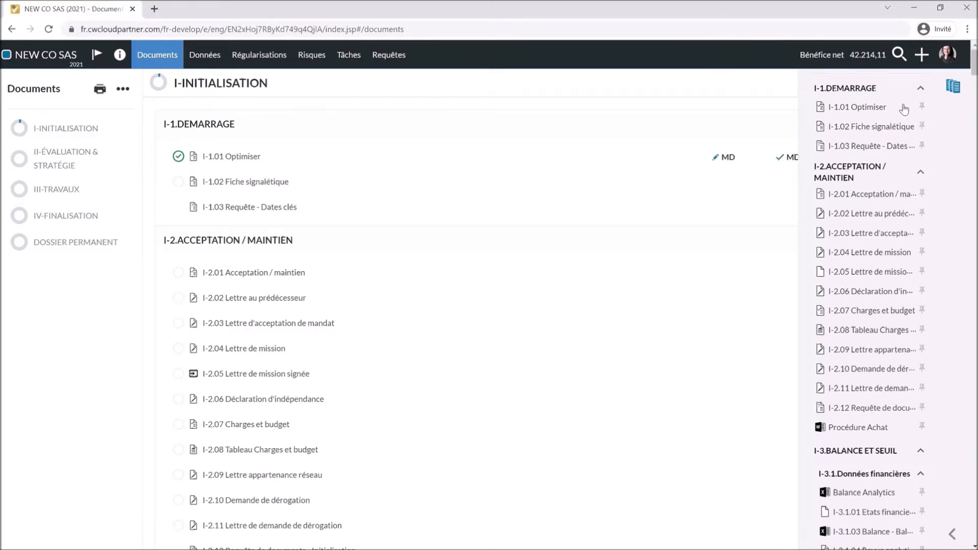
- Open I-1.02 Fiche signalétique and set Forme juridique to Société par Actions Simplifiées
left_click(267, 183)
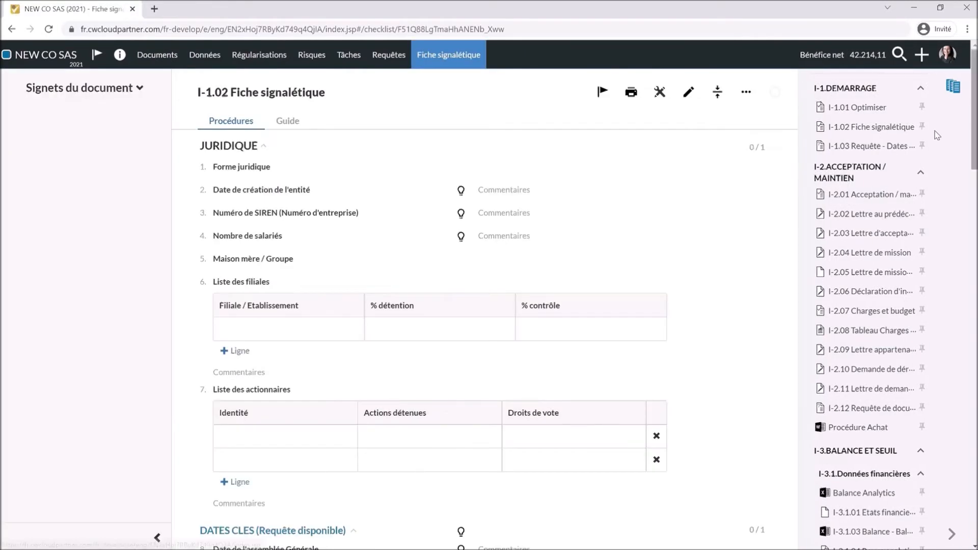
left_click(952, 95)
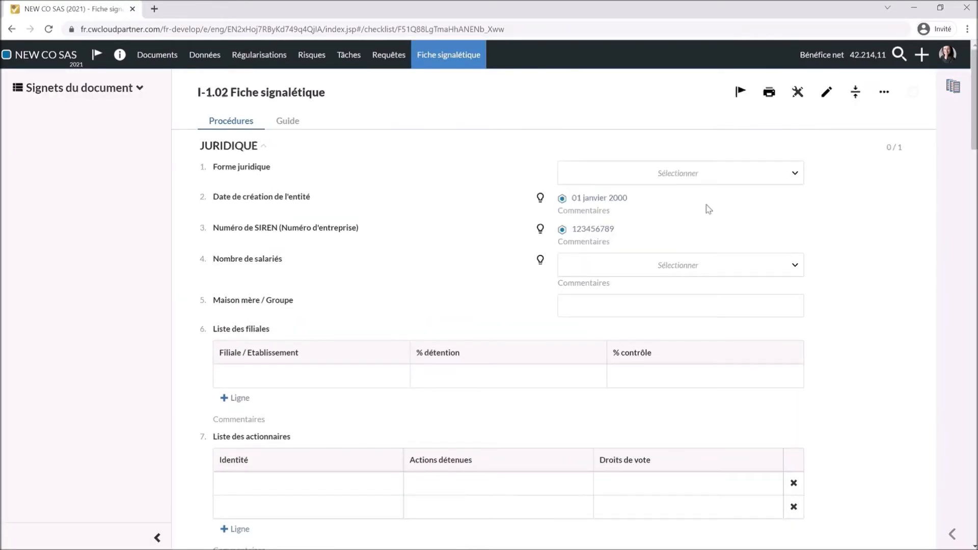
left_click(696, 176)
left_click(688, 199)
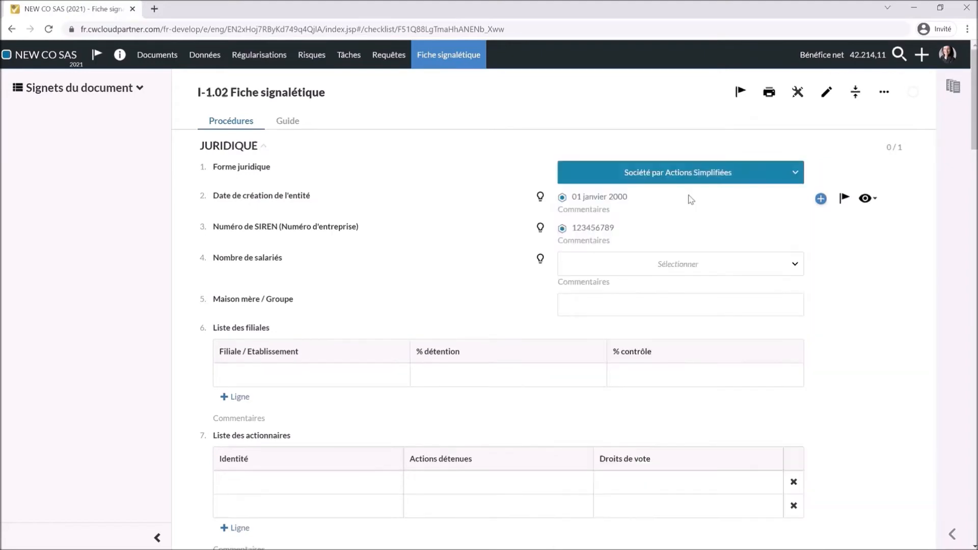
- Check the general meeting date and Code NACE options, then show the DATES CLES guidance
scroll(585, 232, "down", 5)
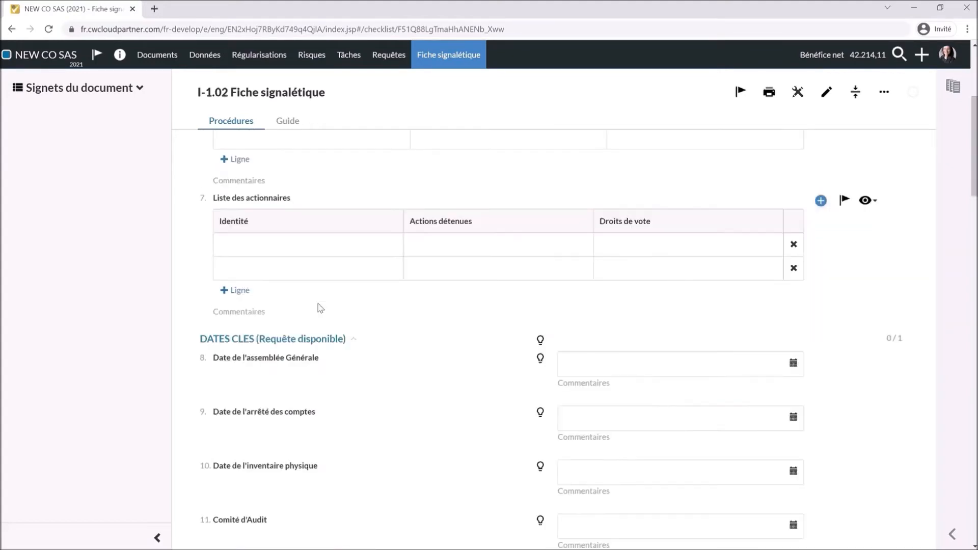
left_click(793, 364)
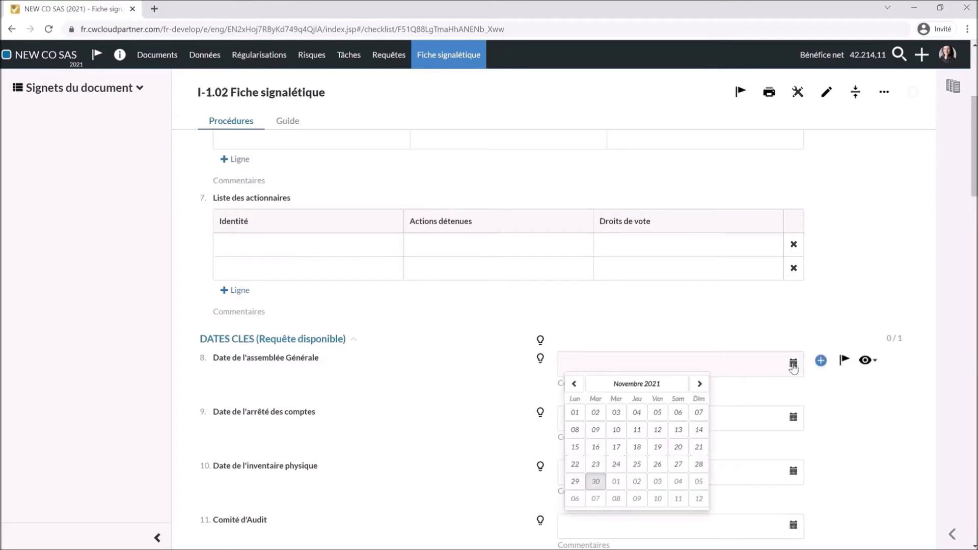
scroll(703, 367, "down", 1)
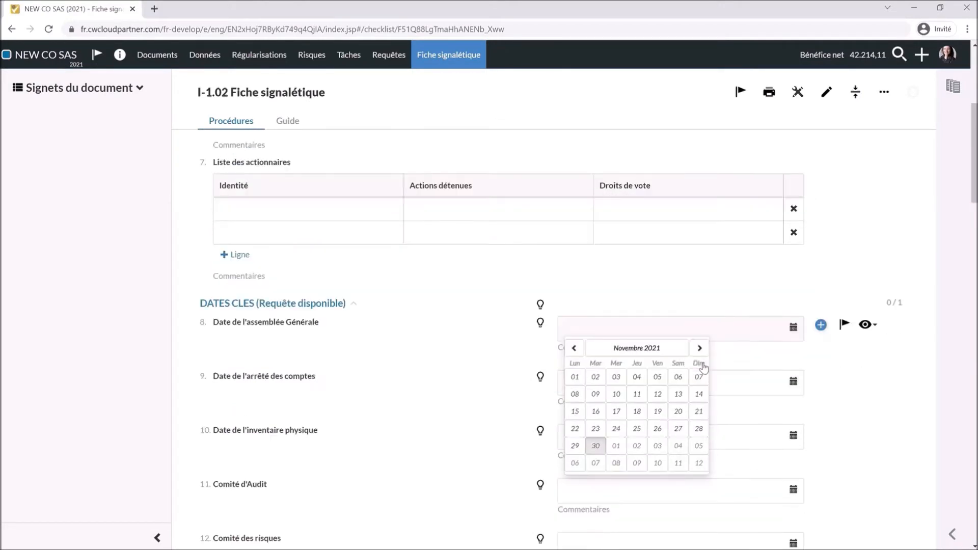
scroll(837, 435, "down", 5)
left_click(865, 351)
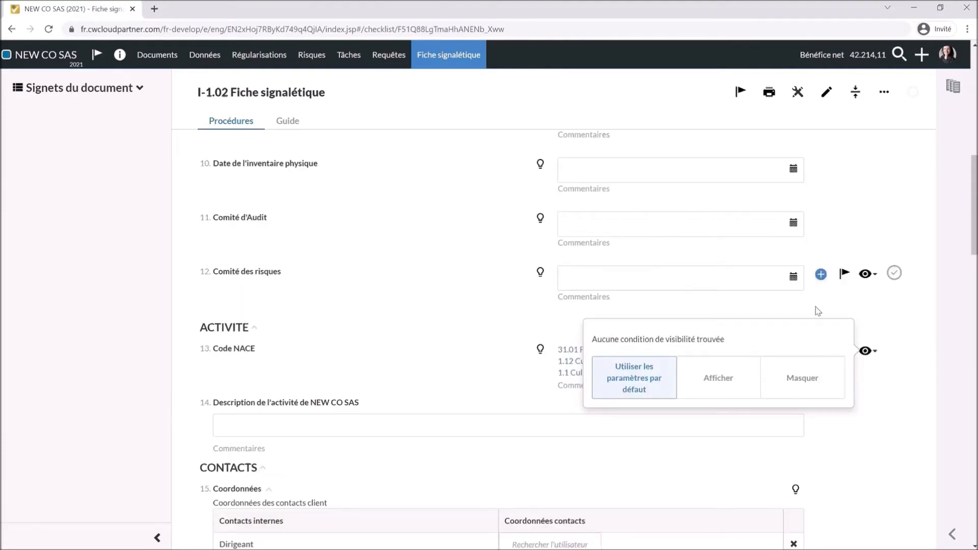
scroll(397, 329, "up", 4)
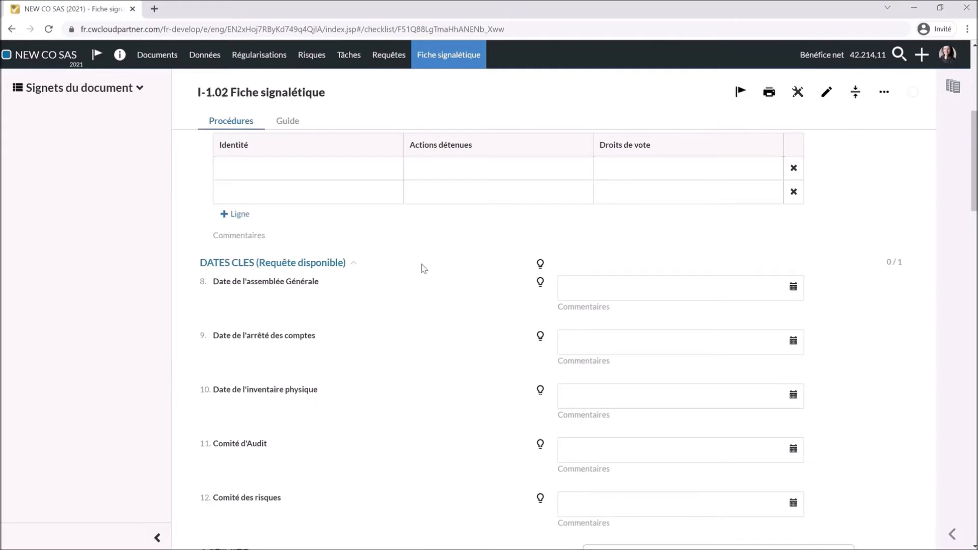
left_click(540, 265)
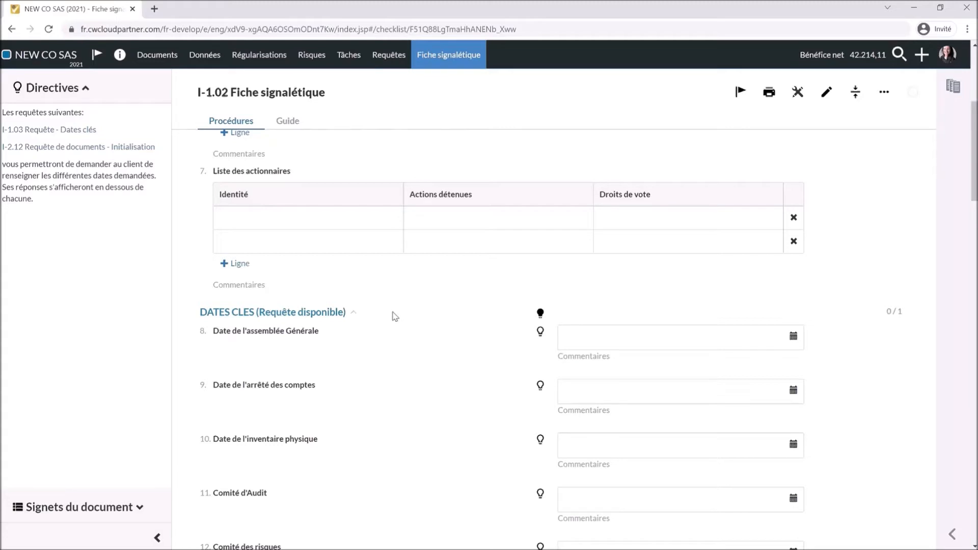
- Open the I-2.12 document request and hide the Mission request from the client
left_click(115, 147)
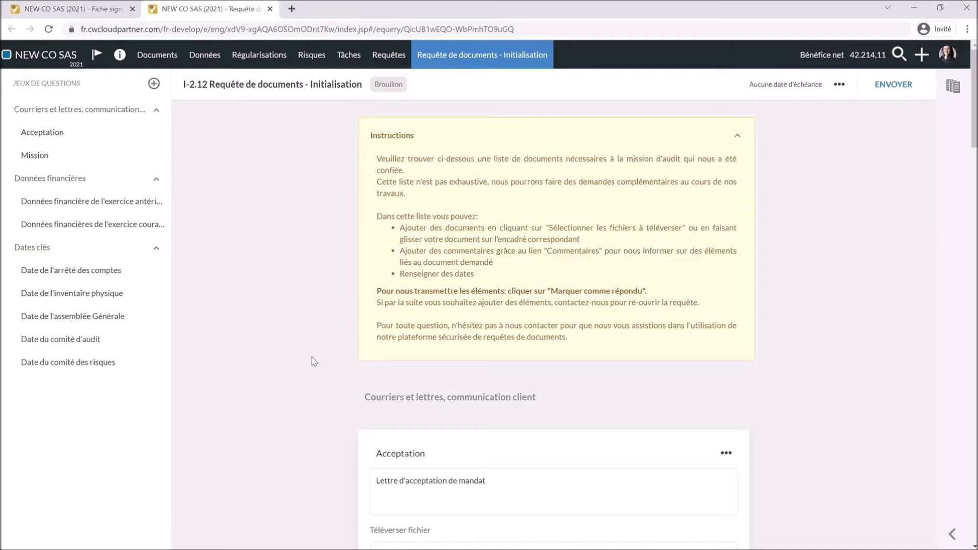
scroll(314, 361, "down", 3)
scroll(313, 361, "down", 1)
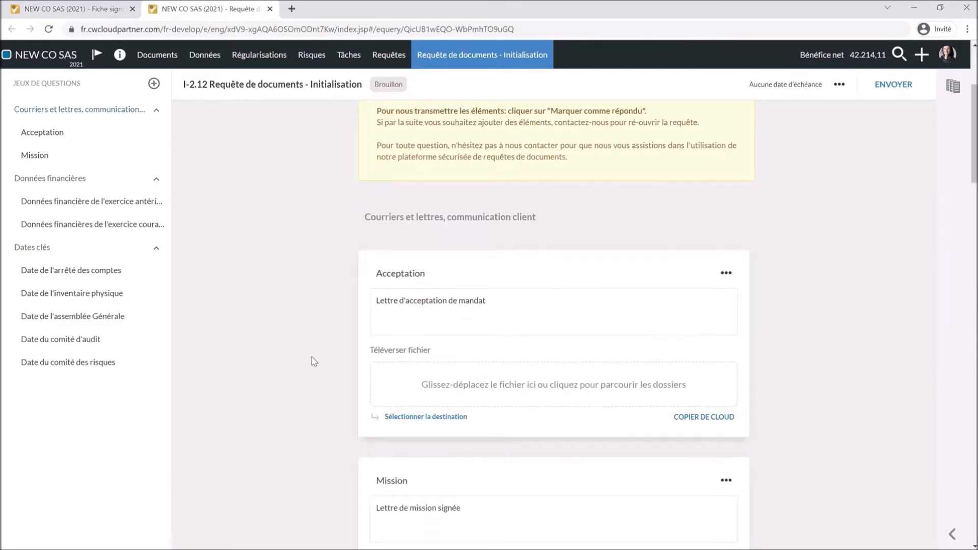
scroll(771, 418, "down", 1)
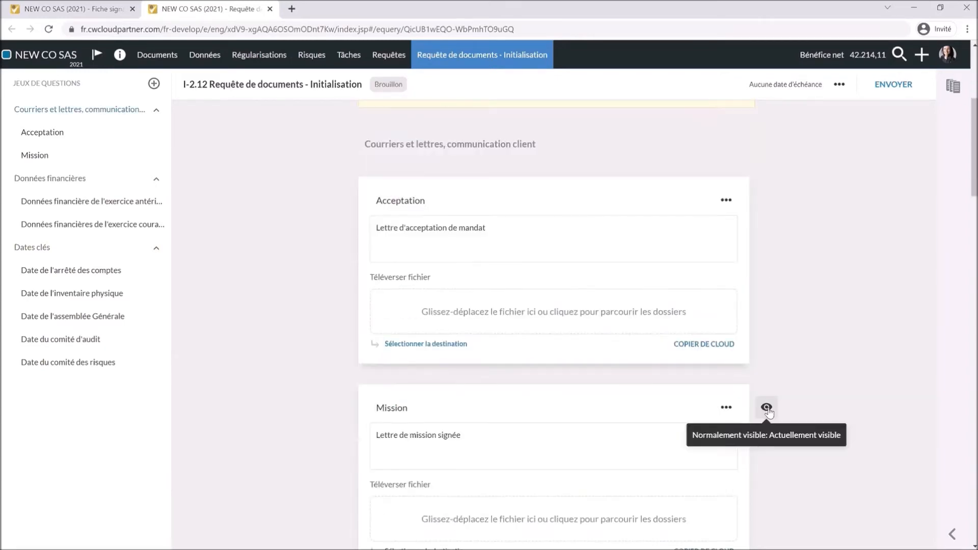
left_click(766, 408)
left_click(703, 444)
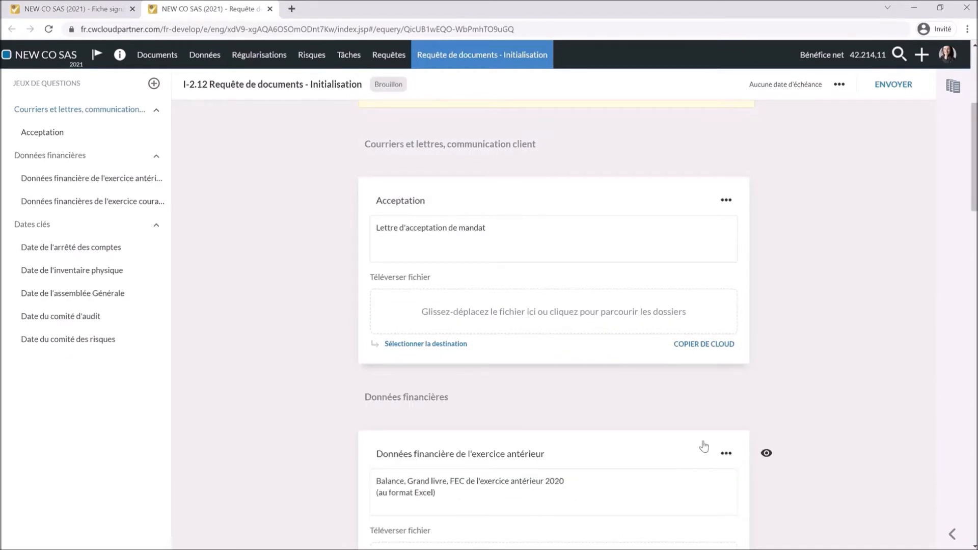
- Edit the prior-year financial data description, add a new field, and bring up the send form
scroll(511, 404, "down", 2)
left_click(488, 402)
type("lkhlkhyuih")
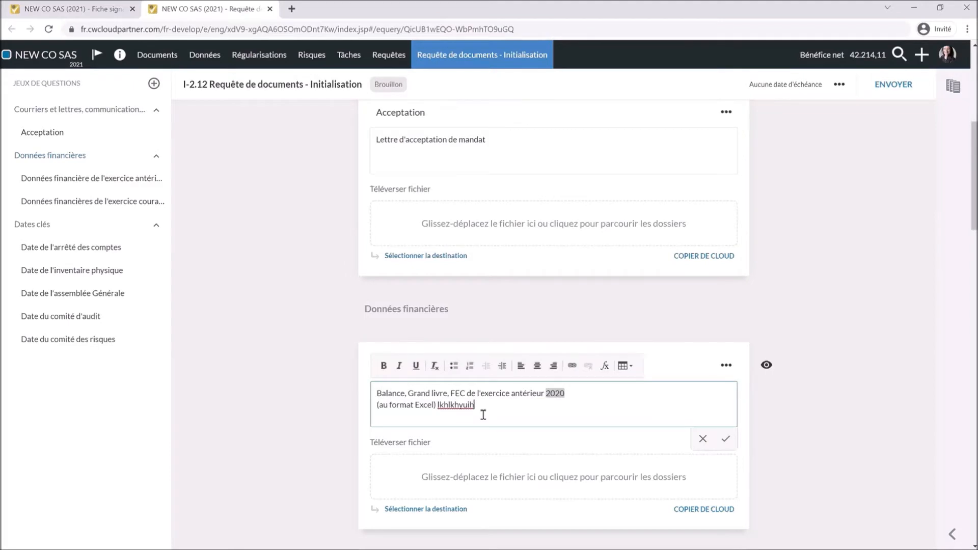
scroll(458, 443, "down", 3)
left_click(336, 373)
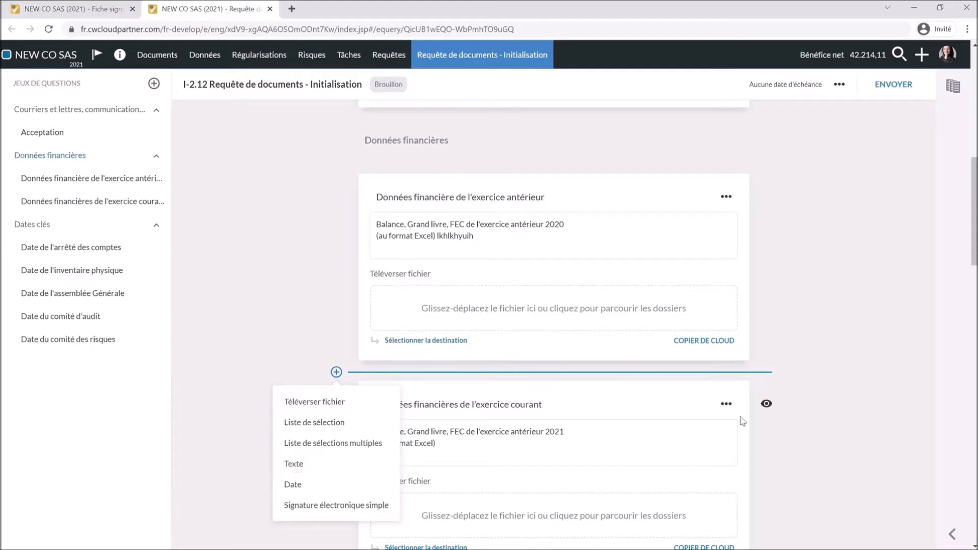
scroll(841, 379, "down", 10)
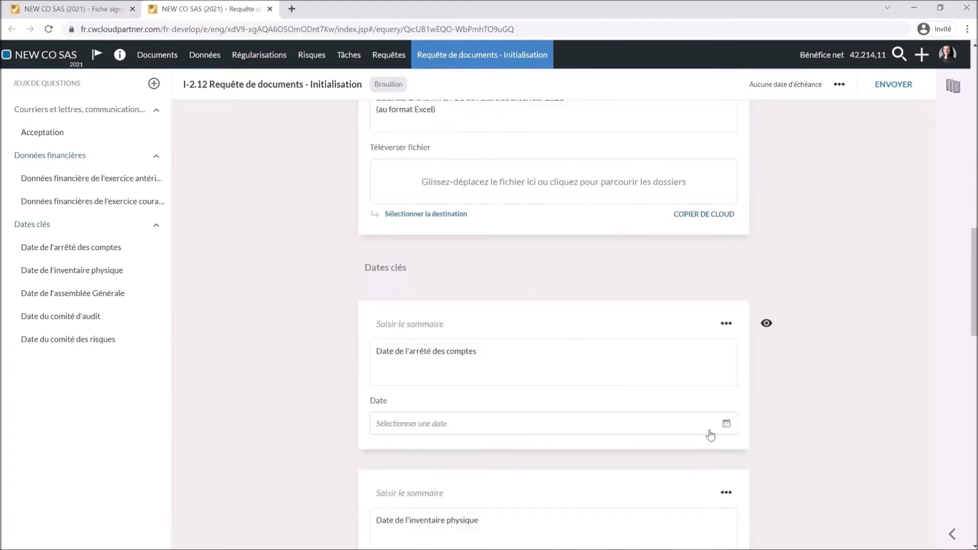
scroll(860, 121, "down", 2)
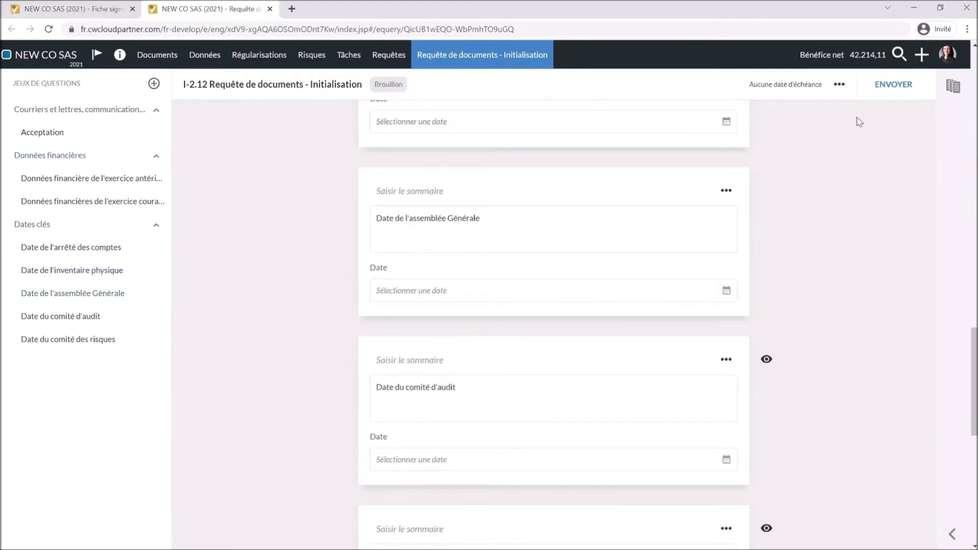
left_click(893, 86)
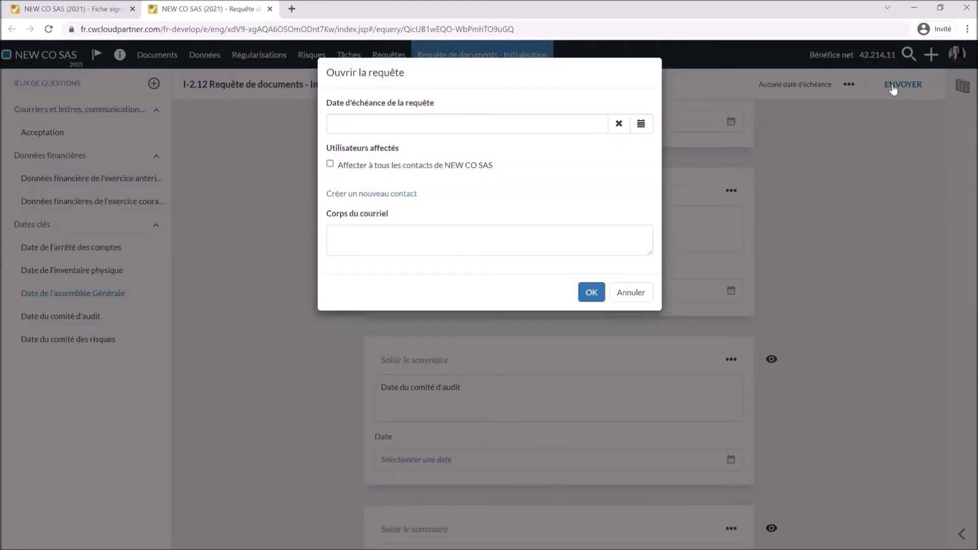
- Send the request to the company director, due 16 December 2021, with a 'Bonjour,' message
left_click(597, 123)
left_click(461, 148)
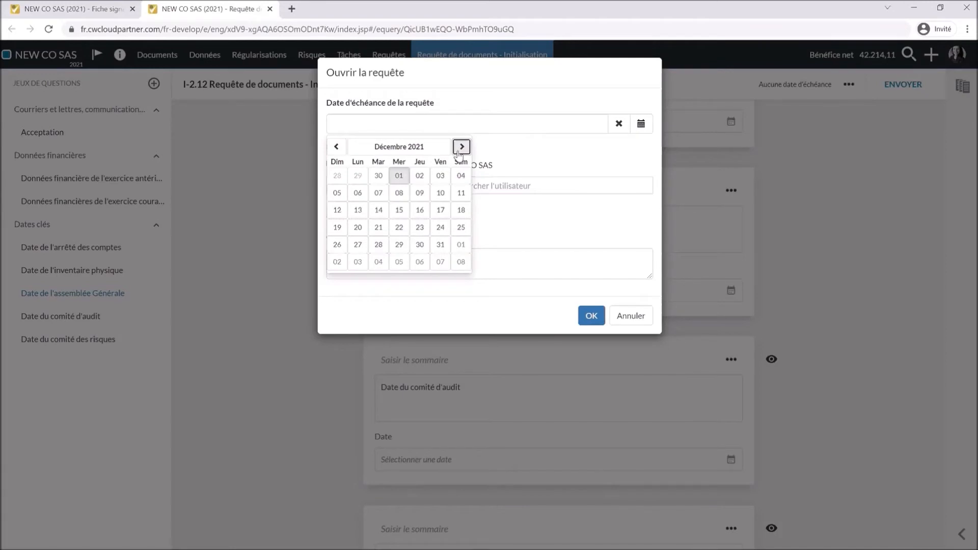
left_click(419, 210)
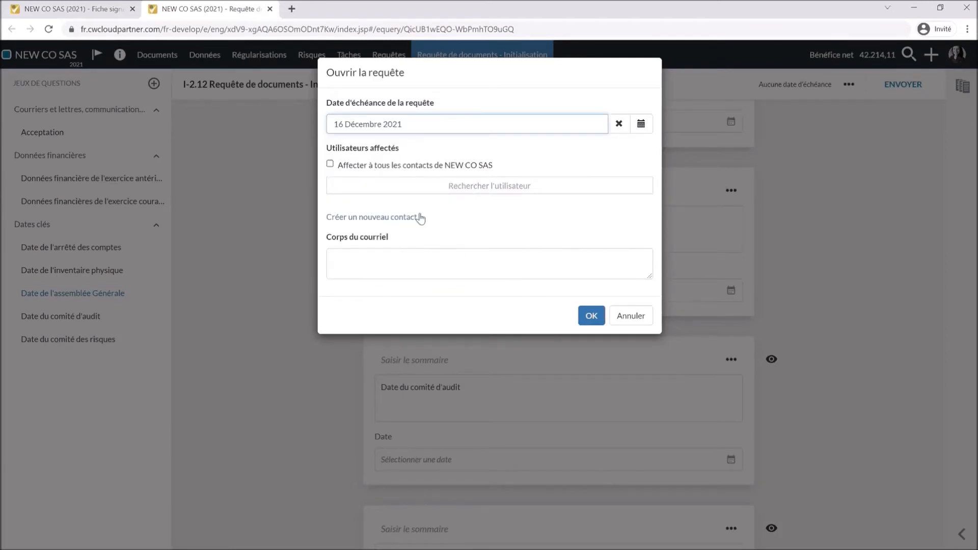
left_click(356, 186)
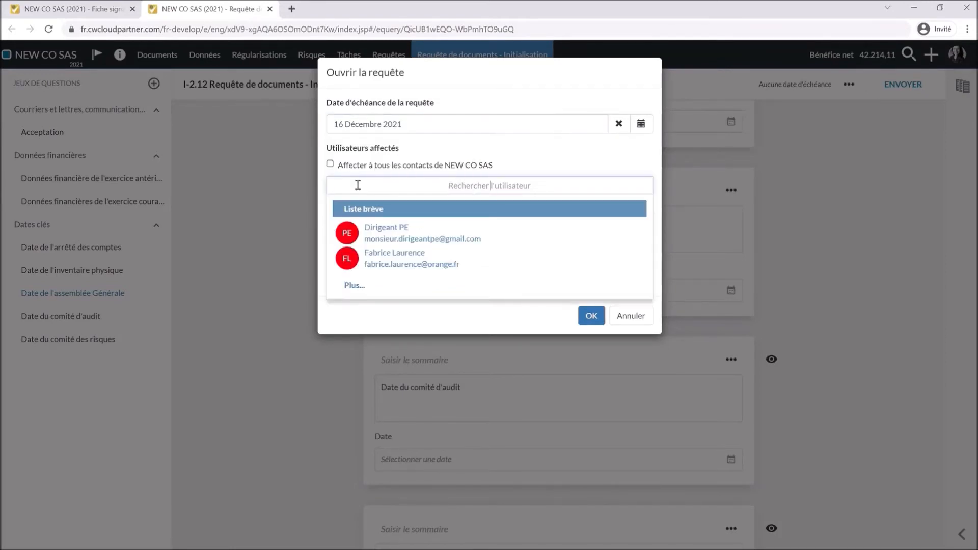
left_click(482, 247)
left_click(441, 300)
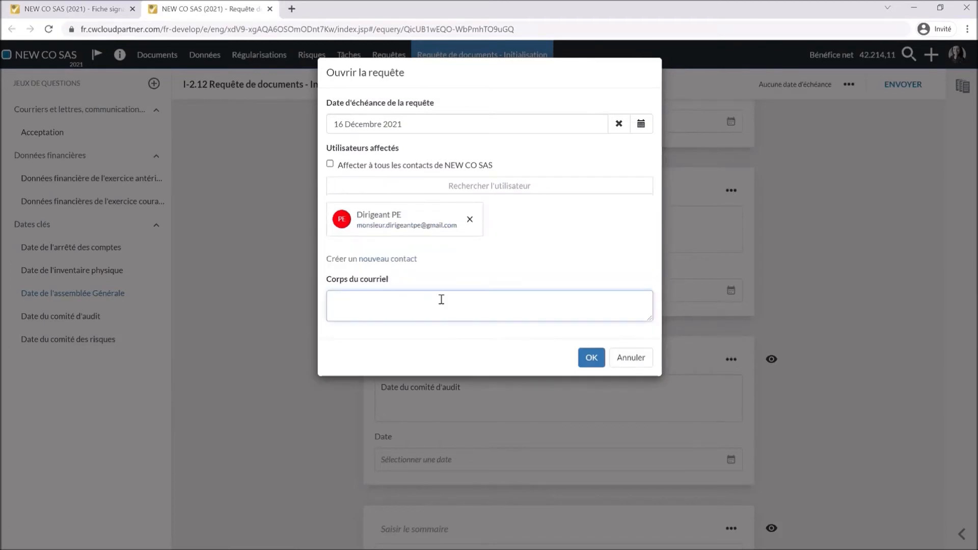
type("Bonjour,")
key("Return")
key("Return")
type("..................................")
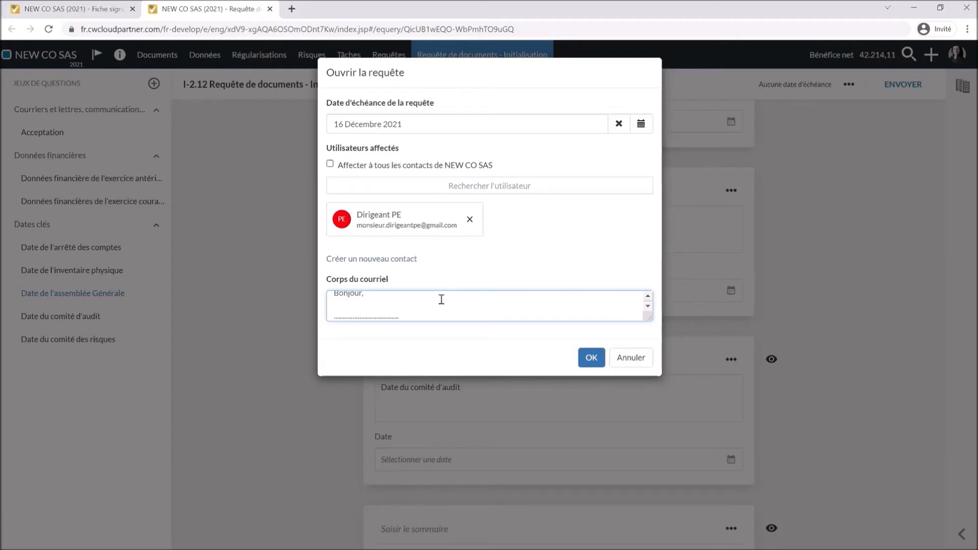
left_click(587, 359)
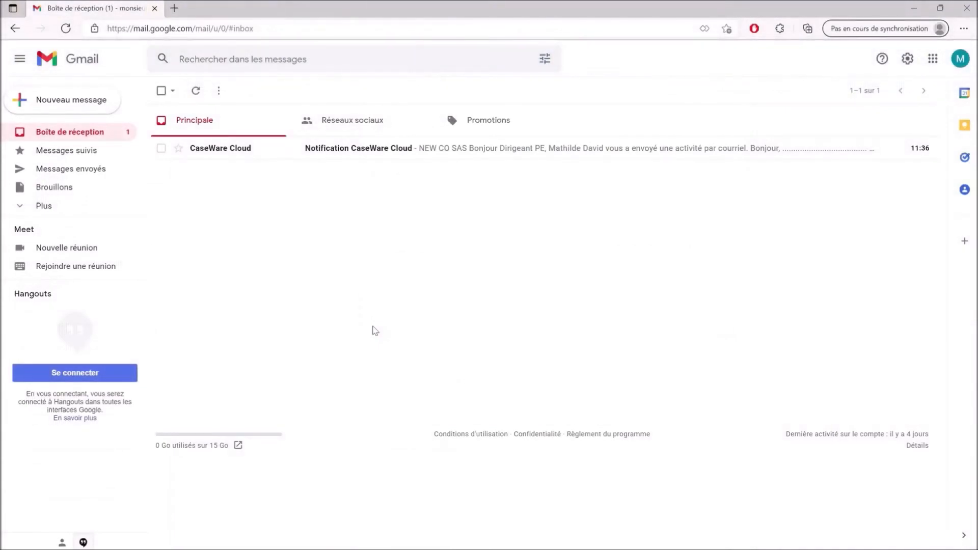
- Open the CaseWare Cloud notification e-mail and follow its 'Afficher détails' link
left_click(336, 148)
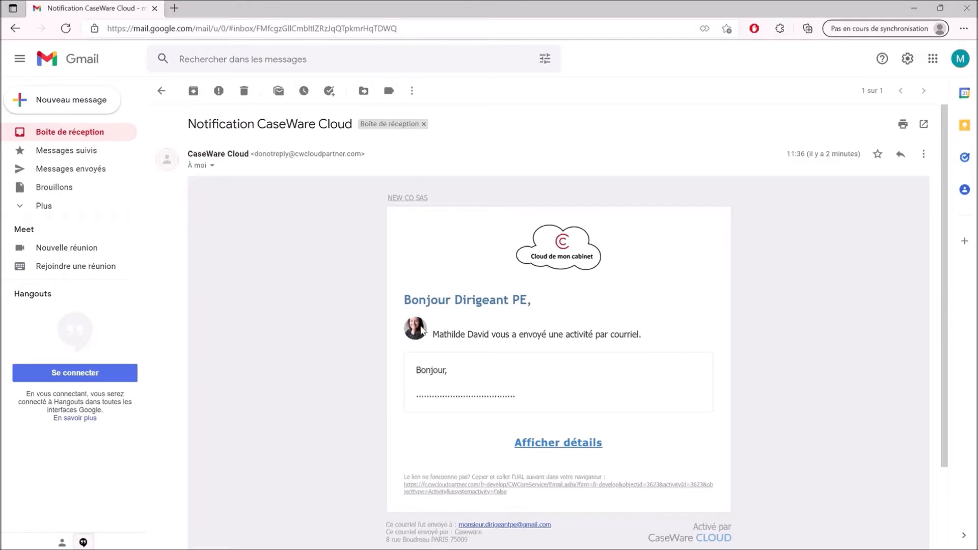
left_click(551, 444)
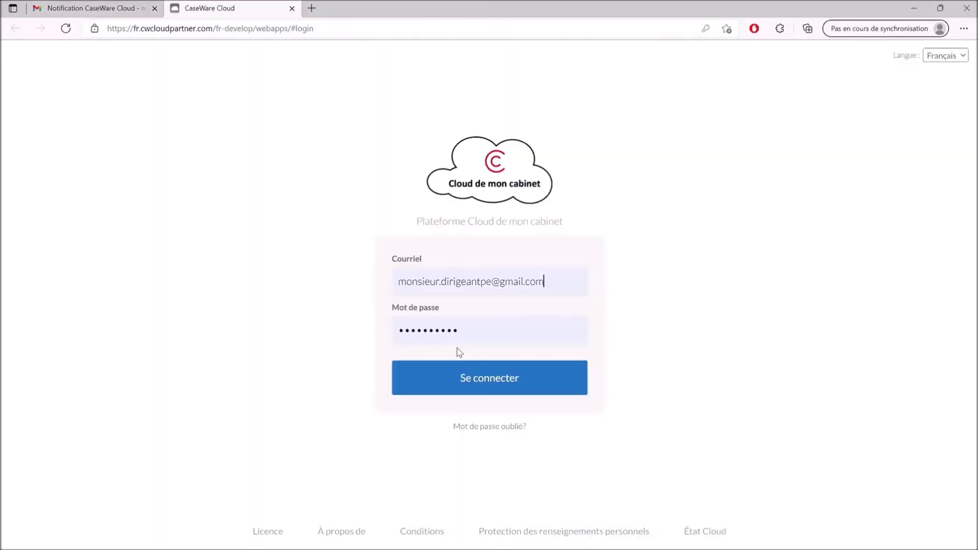
- Sign in to the client portal and scroll to the prior-year financial data question
left_click(470, 381)
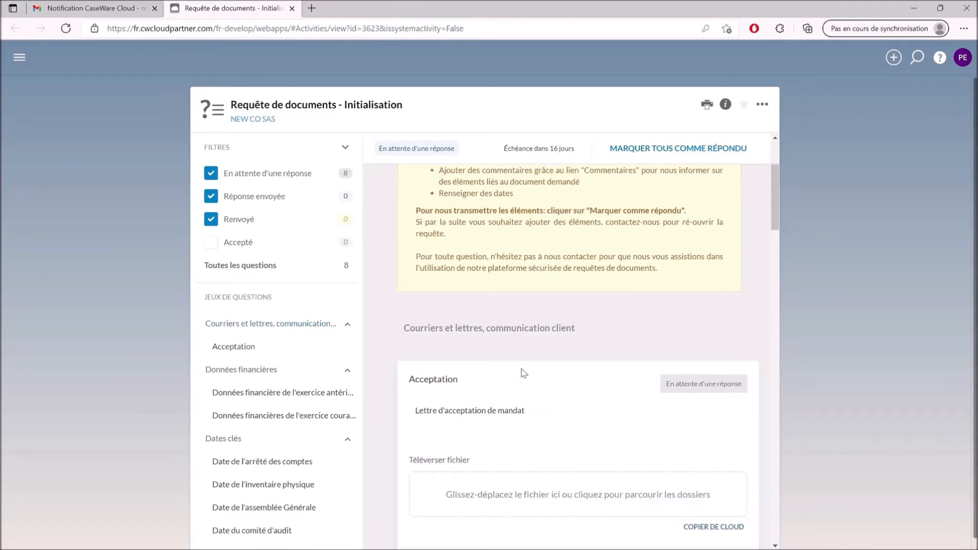
scroll(524, 373, "down", 3)
scroll(519, 340, "down", 4)
- Upload Balance Analytics.xlsx, comment 'ce ne sont pas les dernières versions', and send the answer
left_click(541, 371)
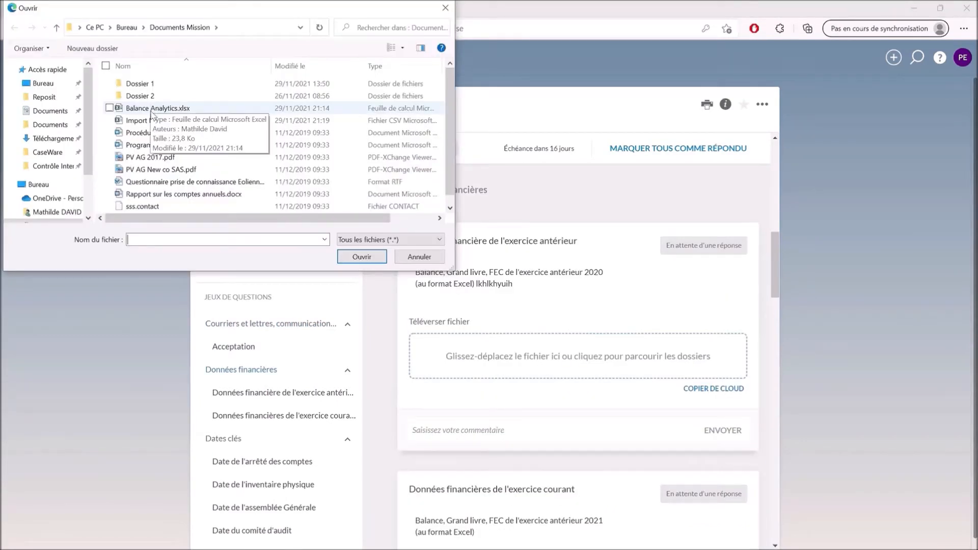
left_click(152, 110)
left_click(344, 255)
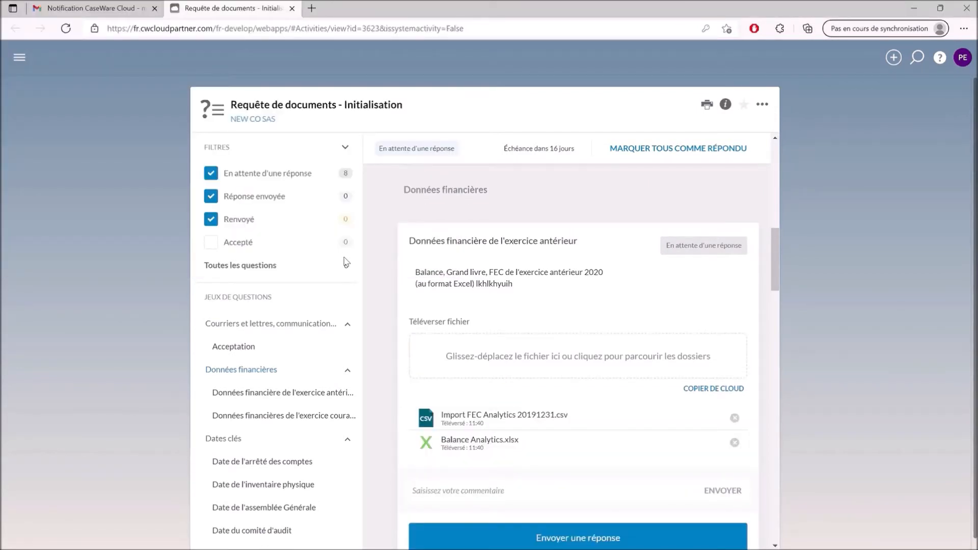
left_click(442, 494)
type("ce ne sont pas les dernières versions")
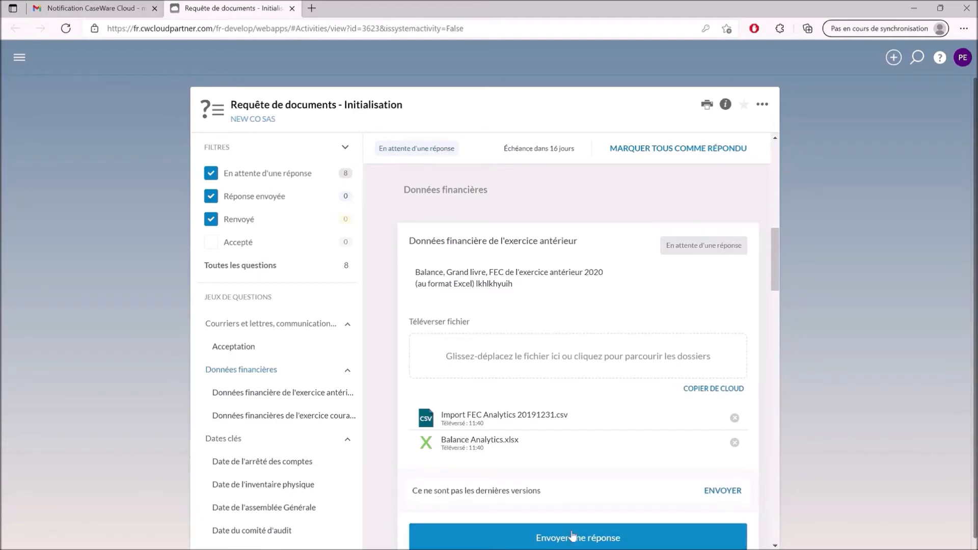
left_click(573, 536)
scroll(757, 281, "down", 3)
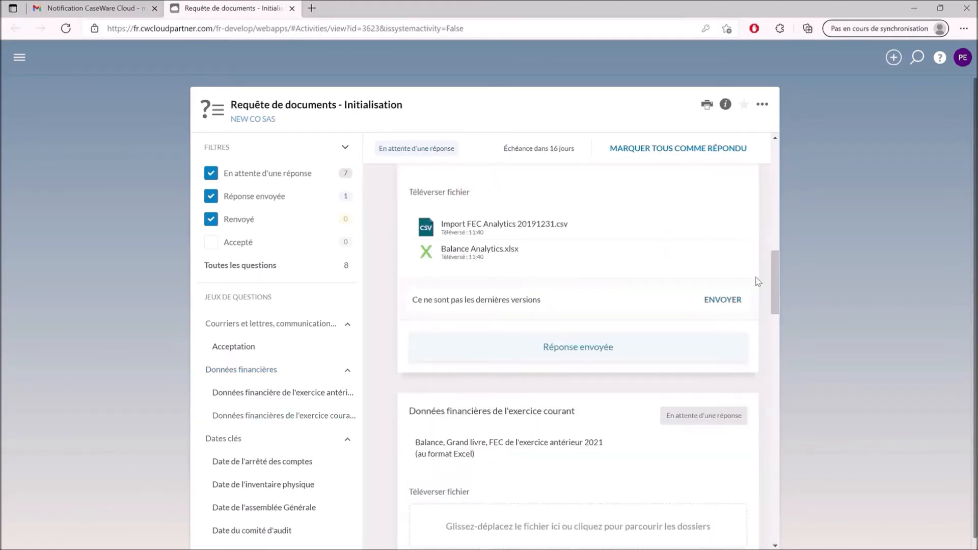
- Post the comment, then answer the accounts closing date with 27 janvier 2022
left_click(723, 299)
scroll(552, 420, "down", 2)
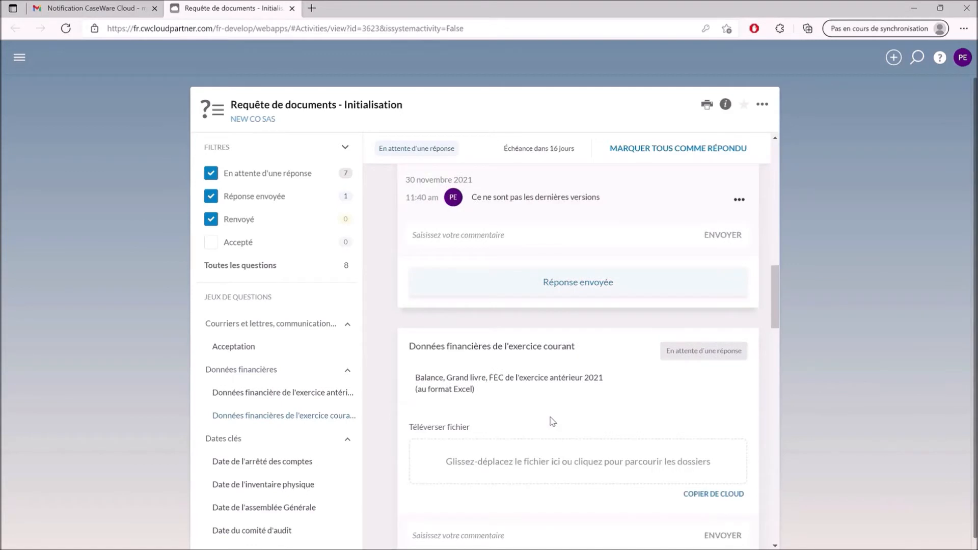
scroll(724, 318, "down", 6)
left_click(703, 342)
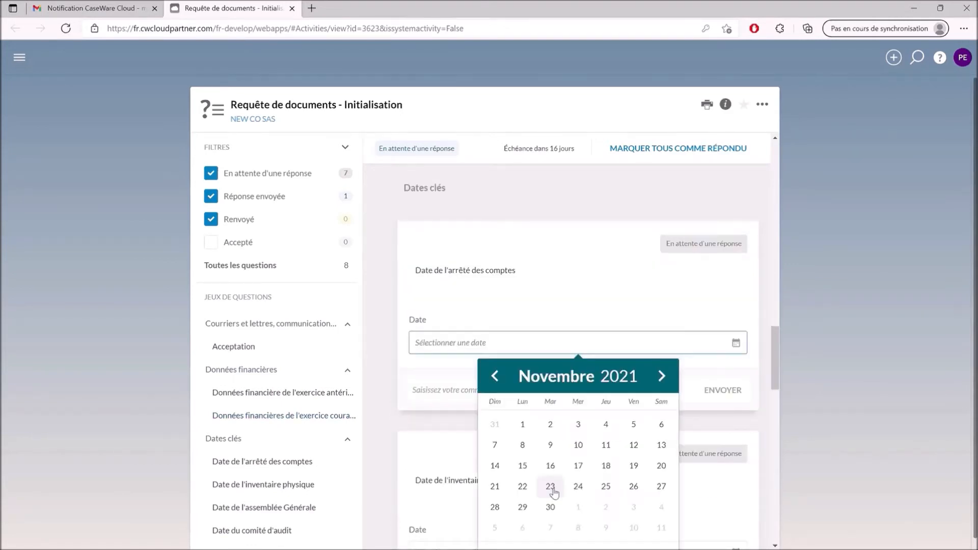
double_click(662, 377)
left_click(606, 507)
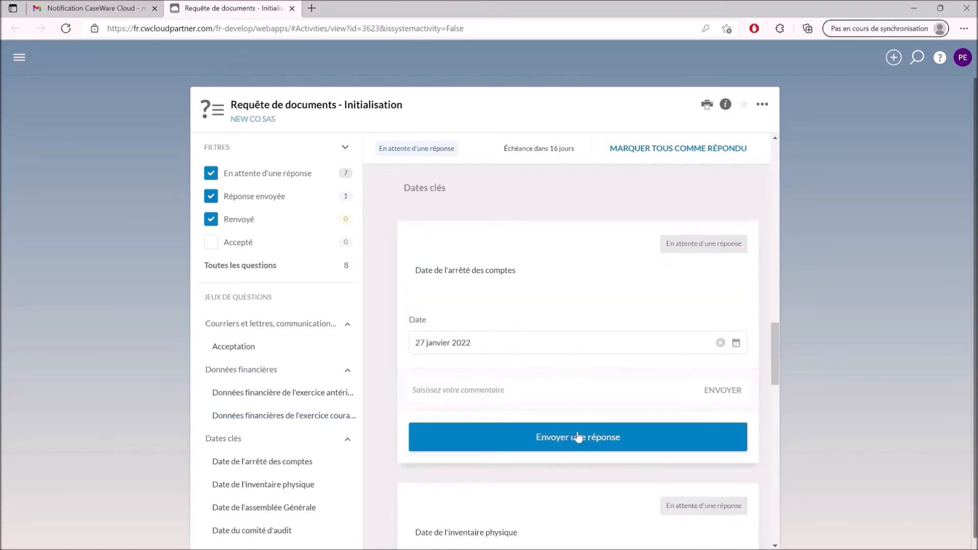
left_click(577, 437)
- Submit the physical inventory date and set the general meeting date to 31 mai 2022
left_click(548, 477)
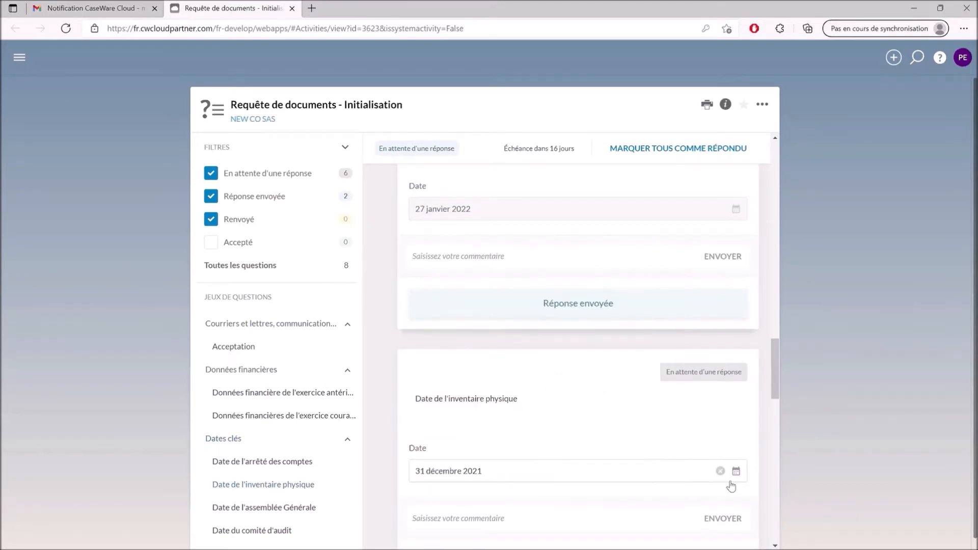
scroll(662, 458, "down", 3)
left_click(594, 424)
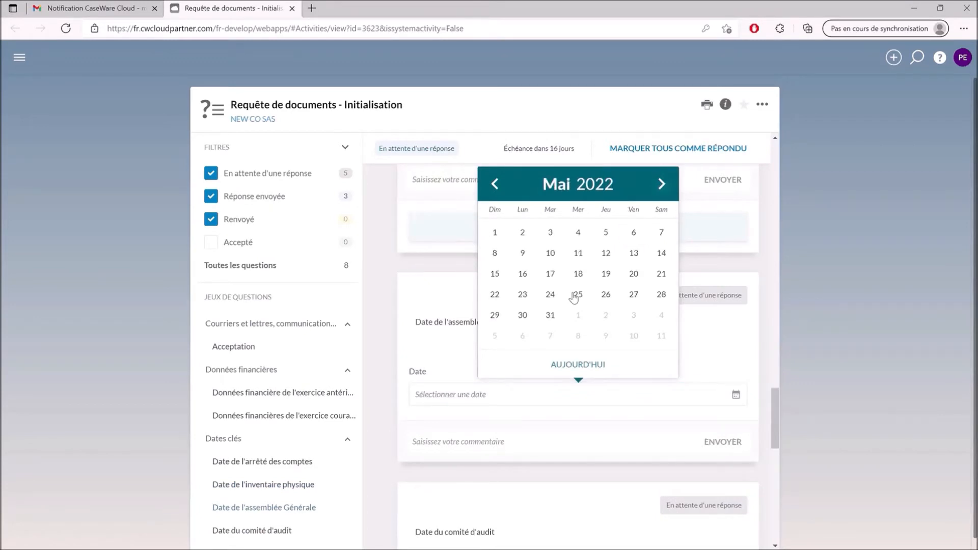
left_click(550, 315)
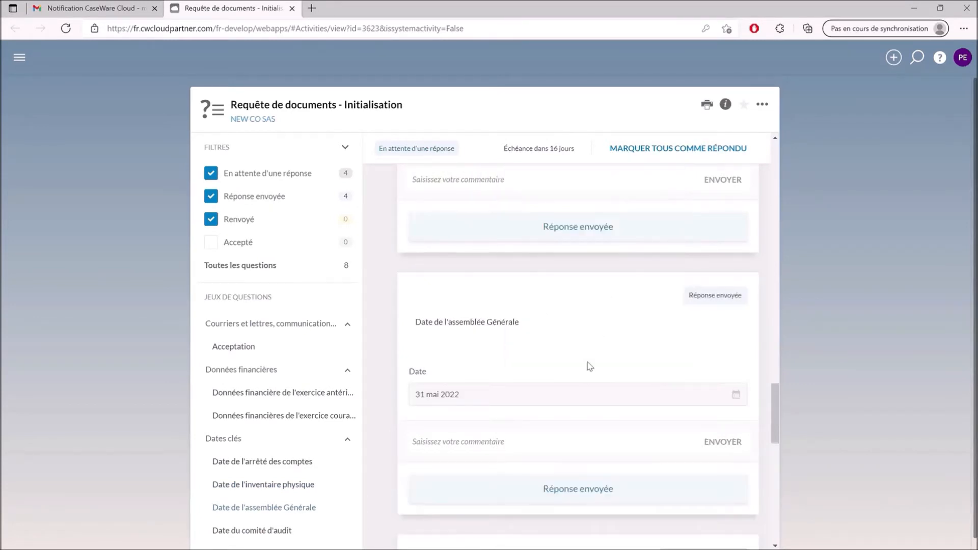
scroll(589, 367, "up", 7)
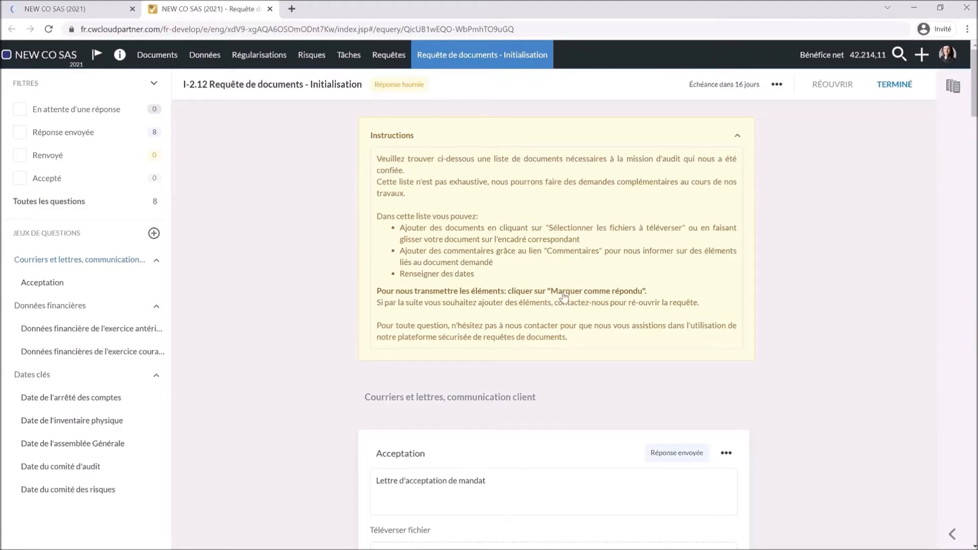
- Reply 'C'est noté merci' on the client's prior-year files
scroll(553, 372, "down", 8)
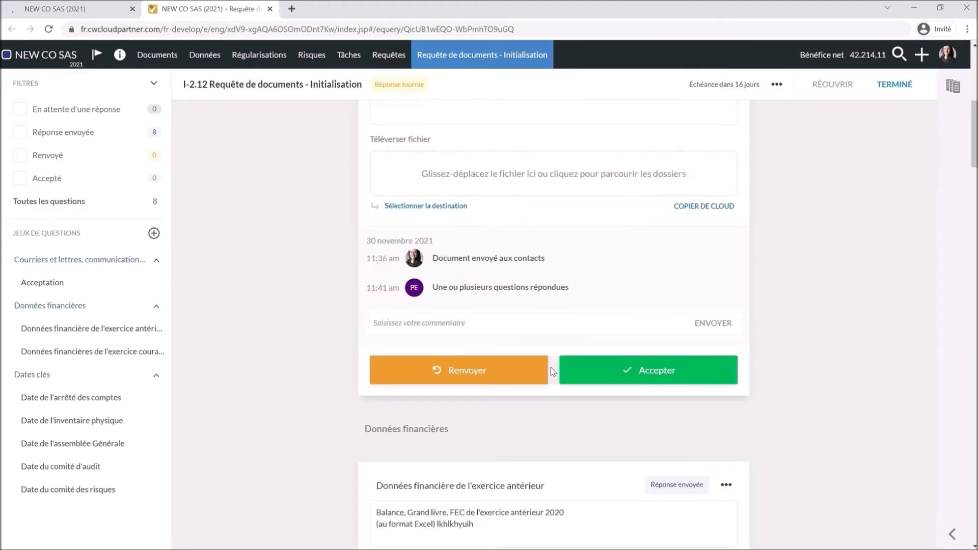
scroll(564, 326, "down", 5)
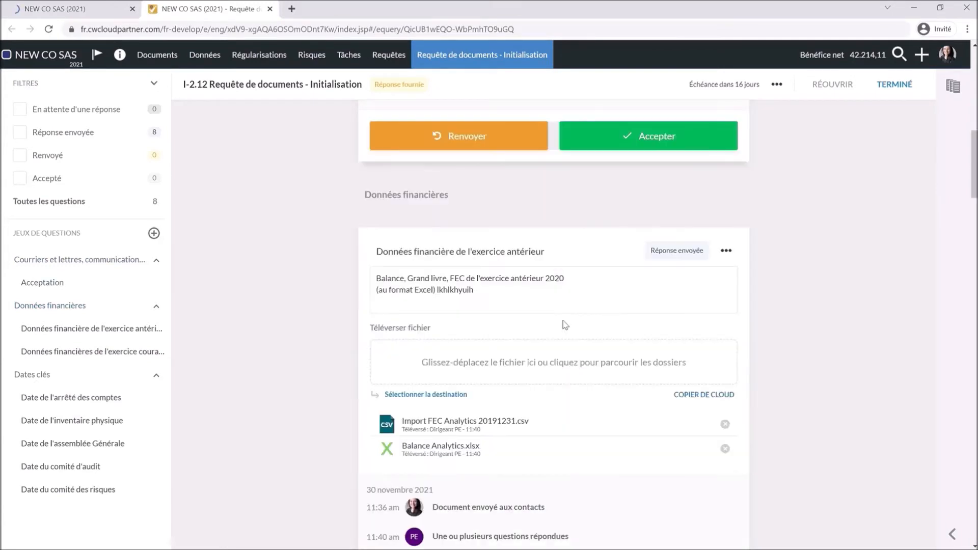
scroll(565, 325, "down", 3)
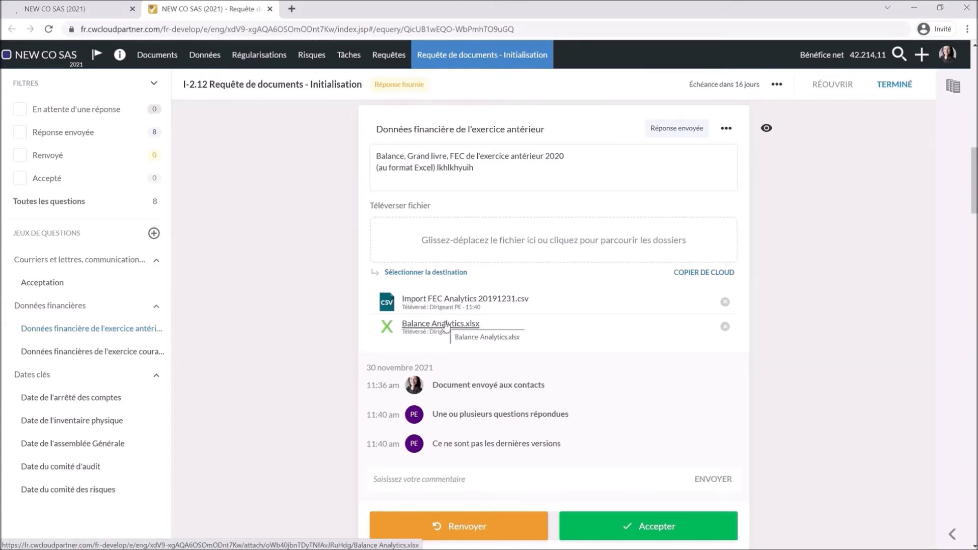
left_click(434, 481)
type("C'est noté m")
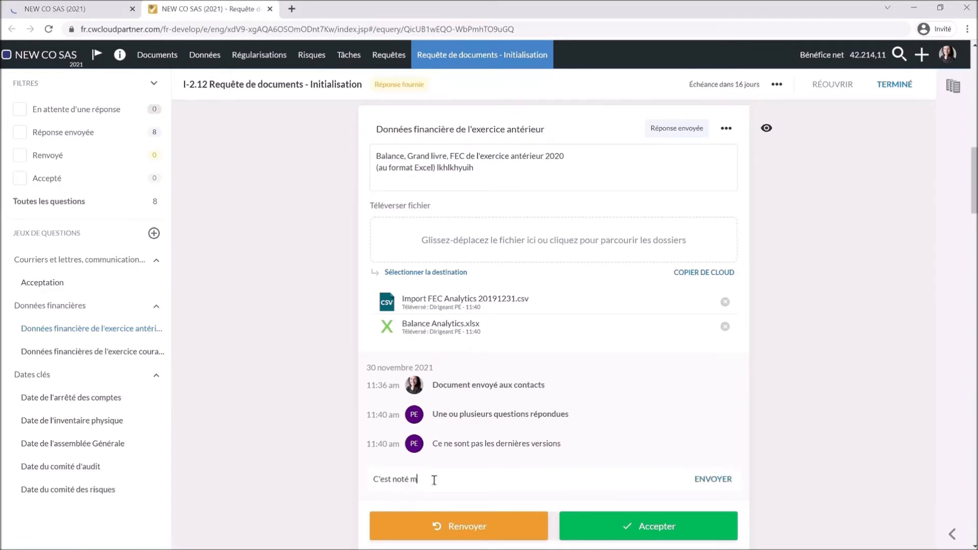
type("erci")
key("Return")
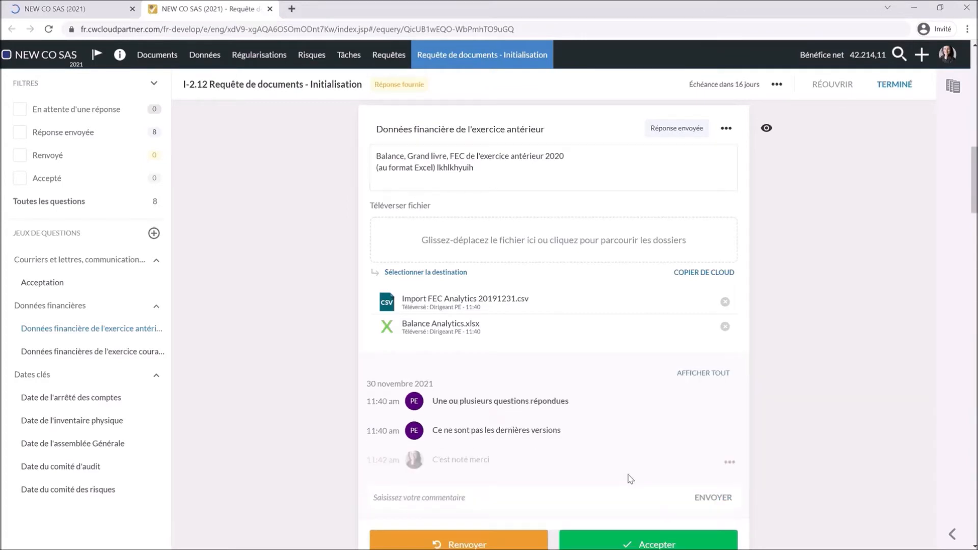
- Accept the prior-year financial data answer and close the extra NEW CO SAS tab
scroll(630, 479, "down", 2)
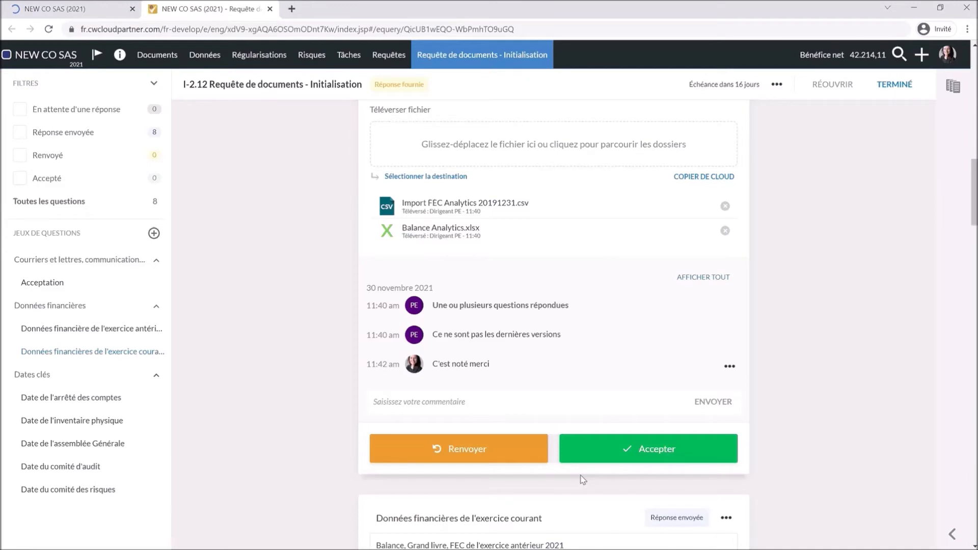
left_click(612, 446)
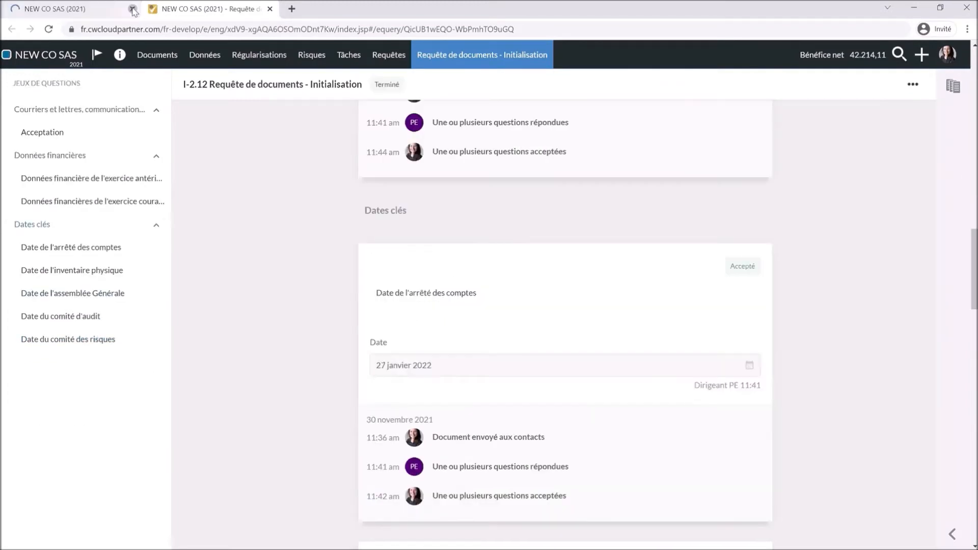
left_click(133, 10)
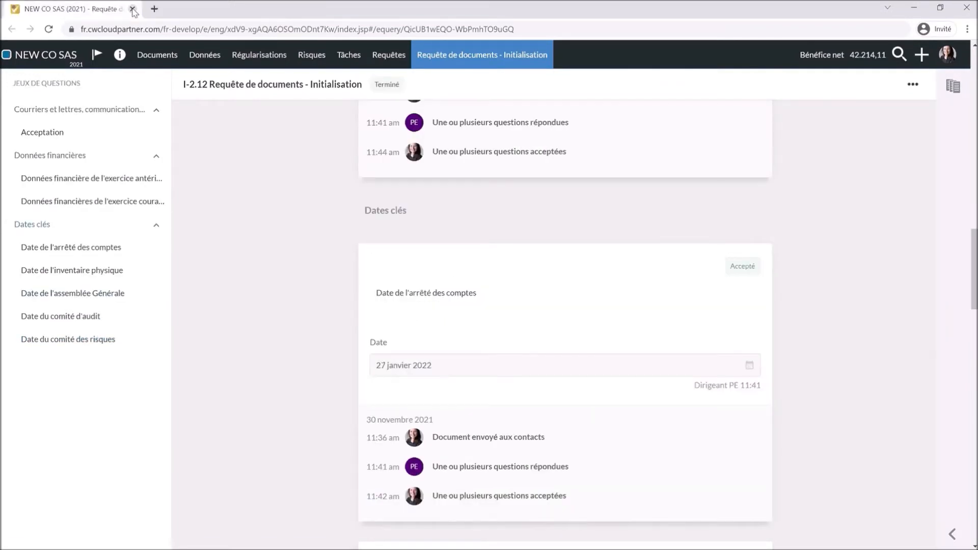
- Reopen I-1.02 Fiche signalétique from Documents, scroll to DATES CLES, and hide the bookmarks panel
left_click(164, 58)
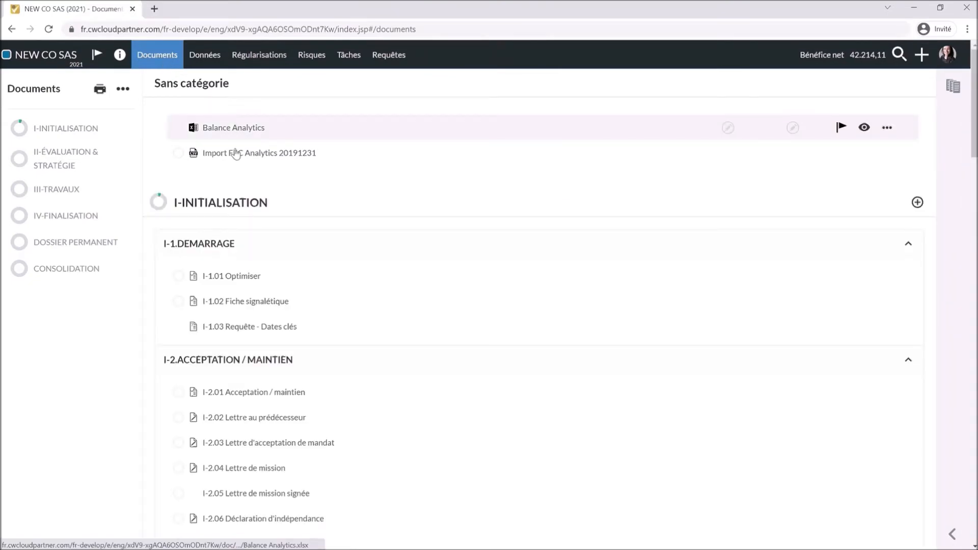
left_click(241, 304)
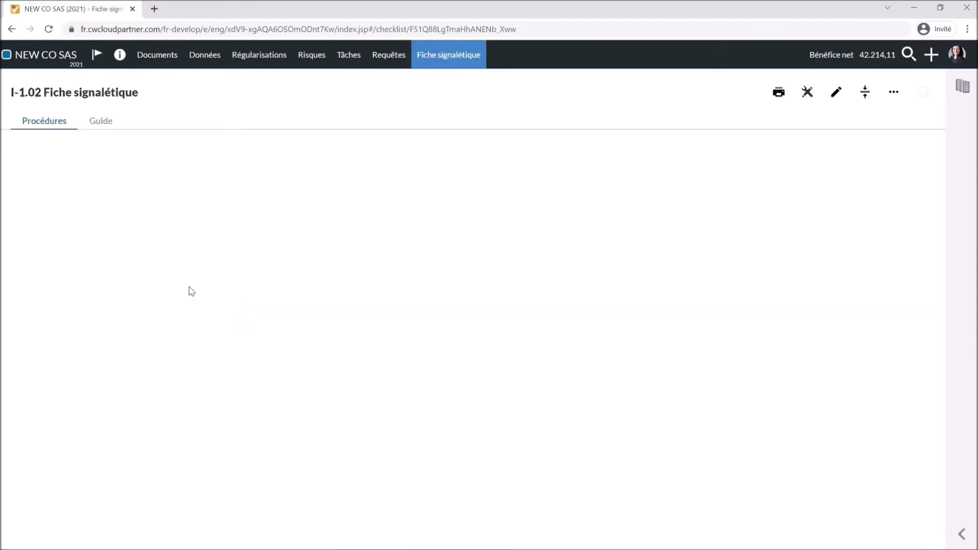
scroll(387, 397, "down", 2)
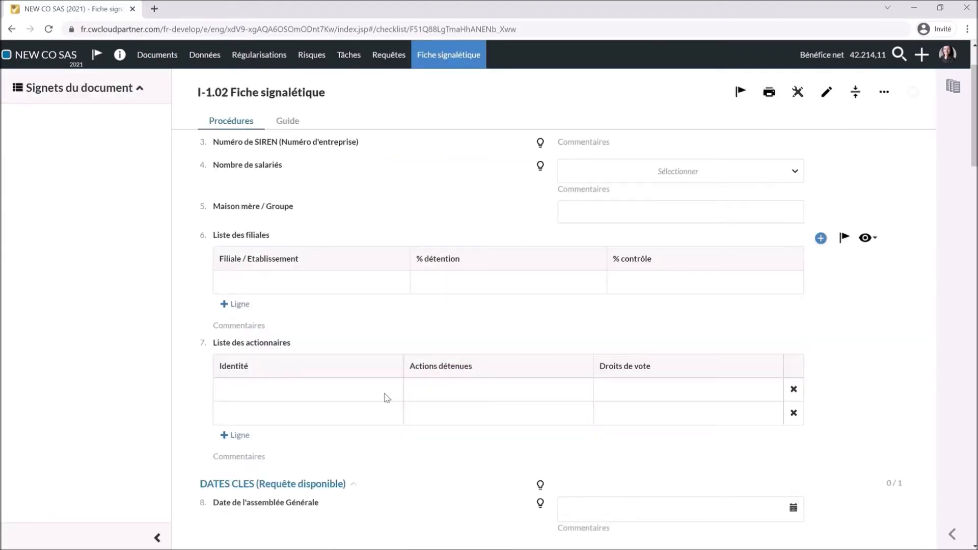
scroll(387, 398, "down", 4)
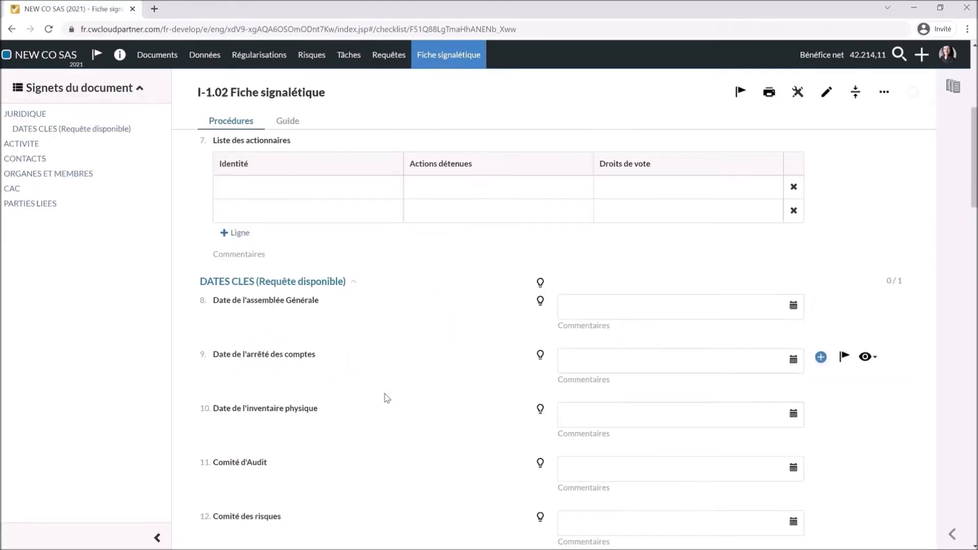
left_click(156, 539)
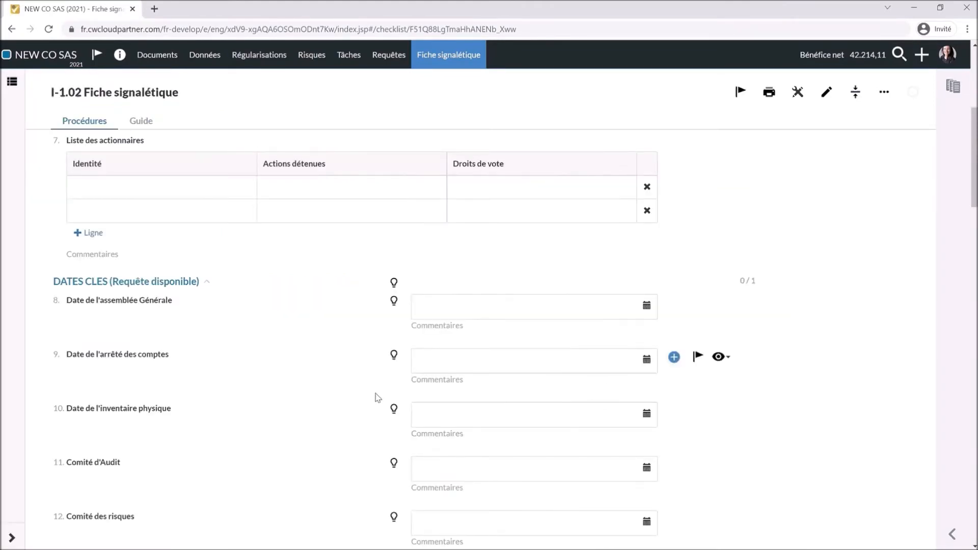
scroll(377, 398, "down", 2)
scroll(377, 398, "up", 3)
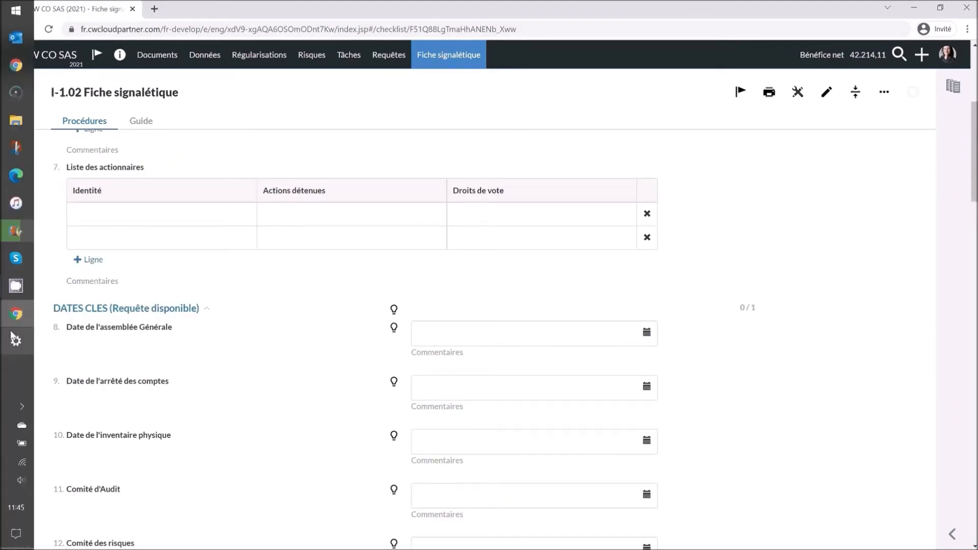
- Enter 31 Mai 2022 as the Date de l'assemblée Générale, then go back to the document list
left_click(14, 339)
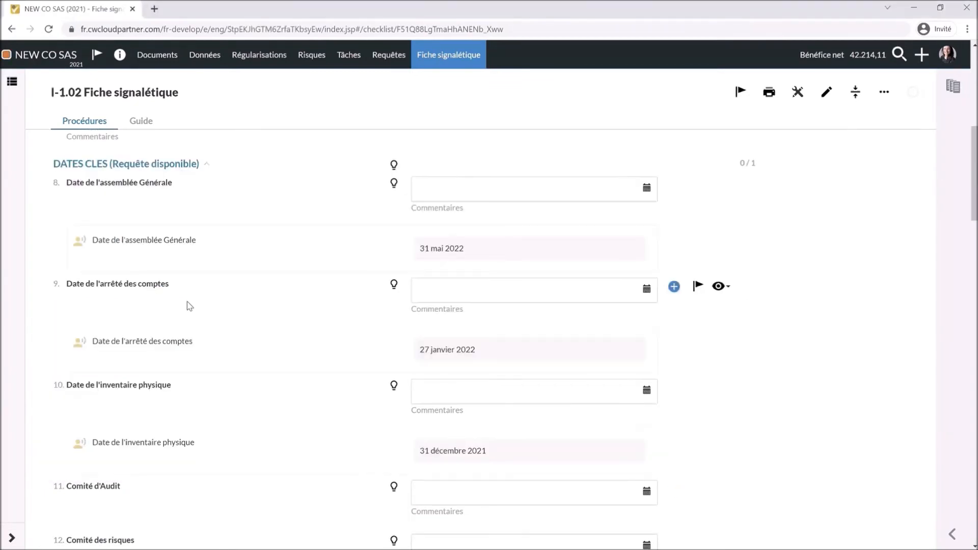
left_click(463, 201)
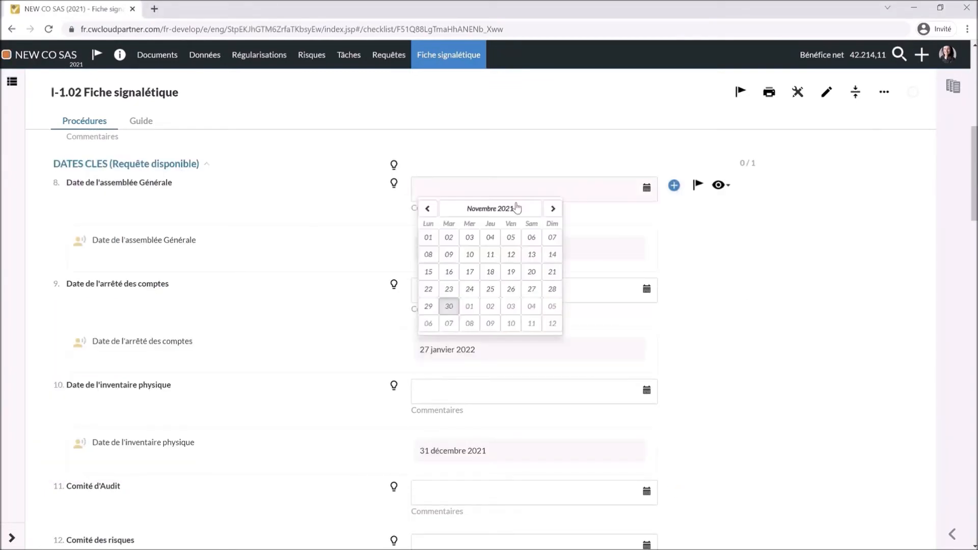
left_click(552, 208)
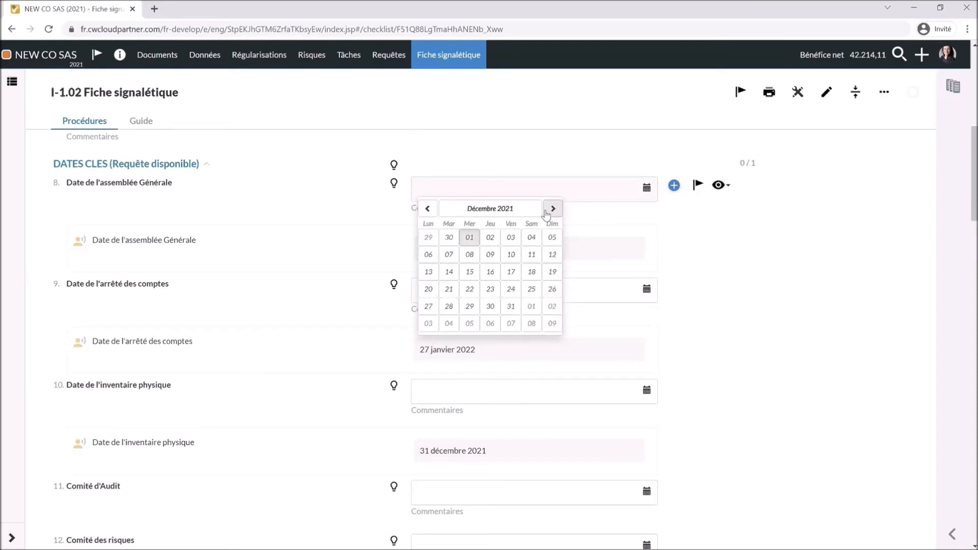
left_click(545, 213)
left_click(545, 214)
left_click(545, 213)
left_click(546, 214)
left_click(546, 213)
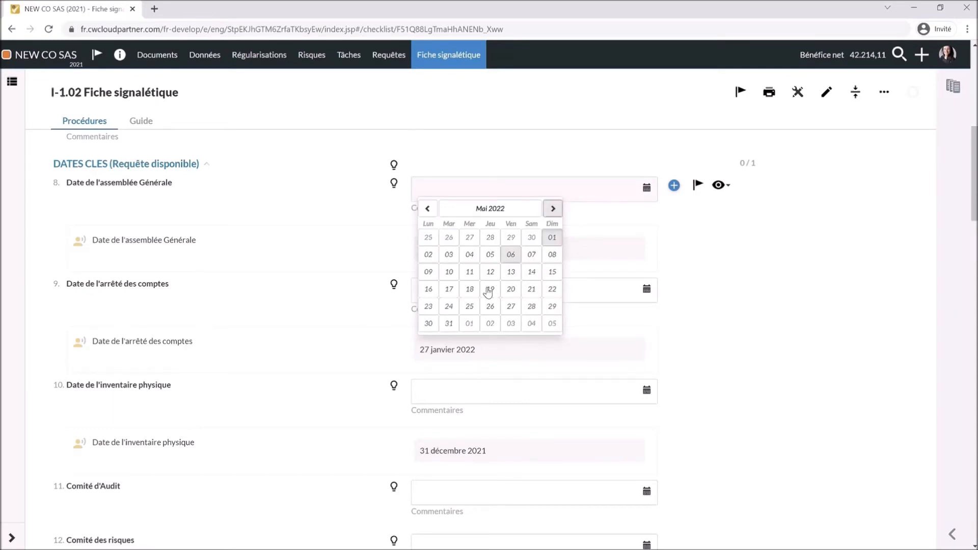
left_click(455, 325)
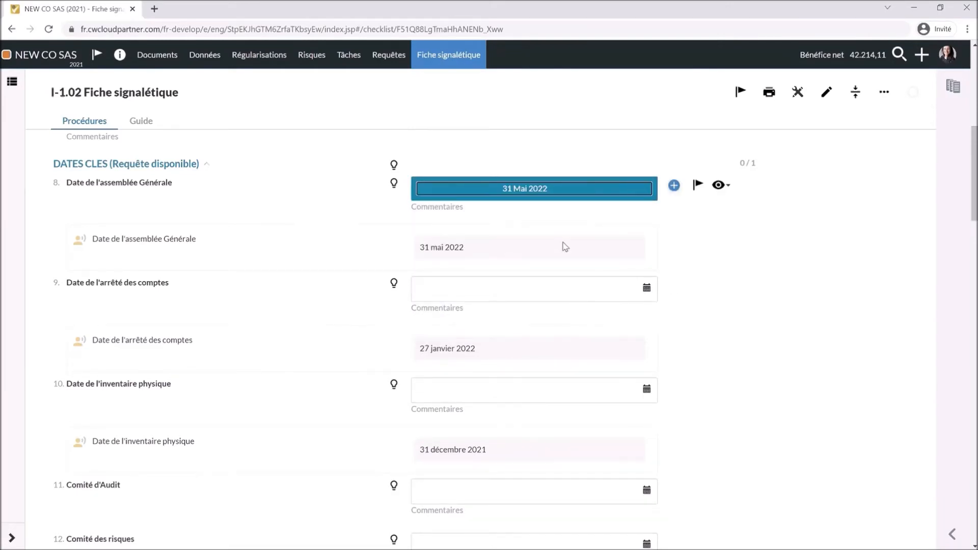
scroll(357, 178, "down", 1)
left_click(153, 56)
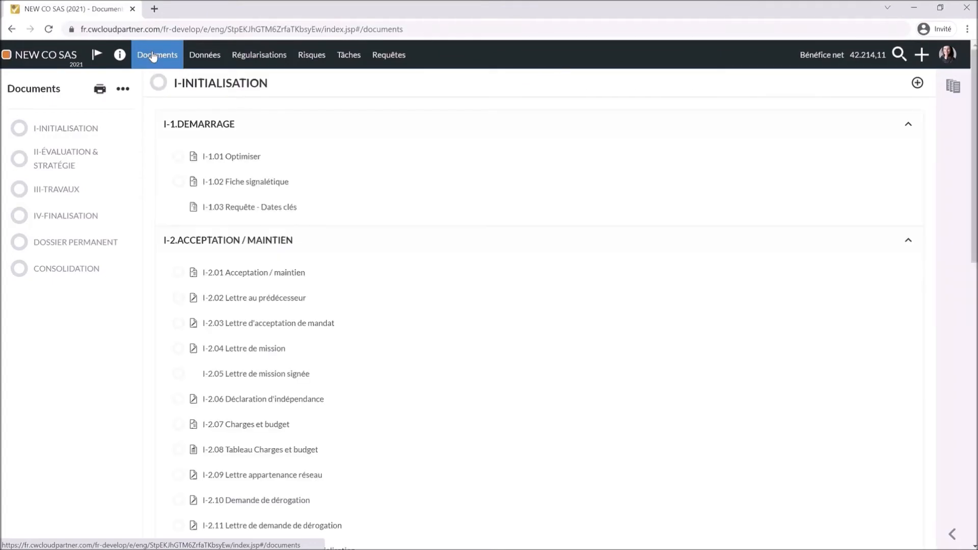
- Open I-2.01 Acceptation / maintien and set the entity's activity to 23 - Bijouterie - Moyen
scroll(238, 336, "down", 1)
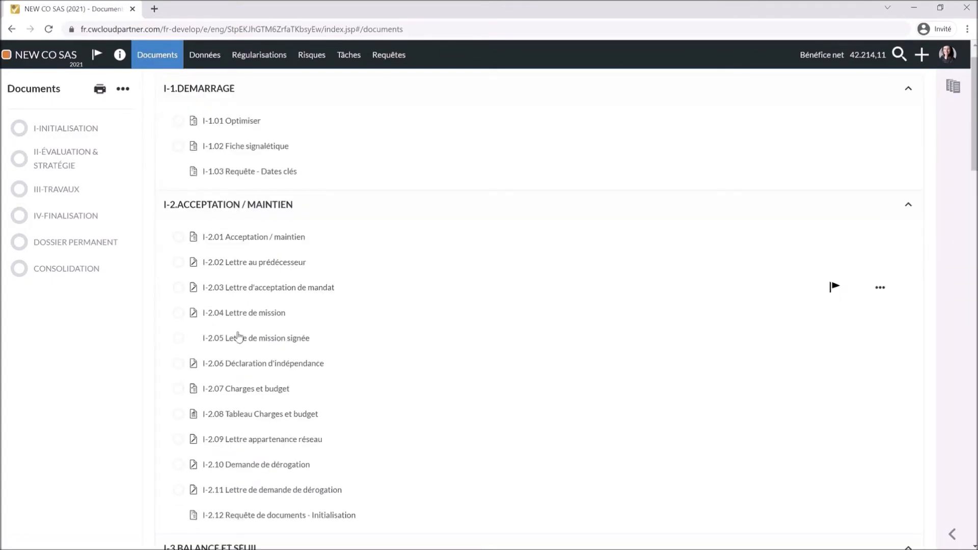
scroll(245, 285, "down", 1)
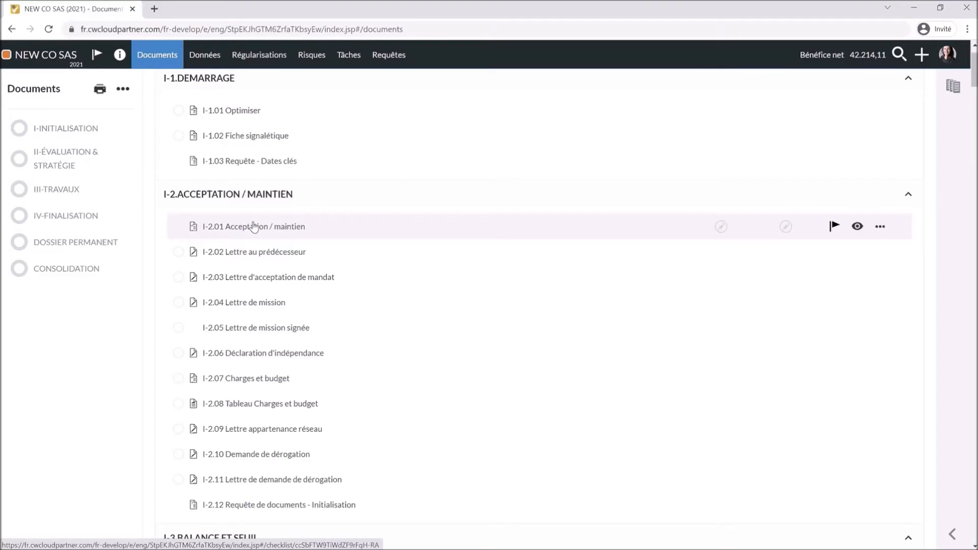
left_click(253, 226)
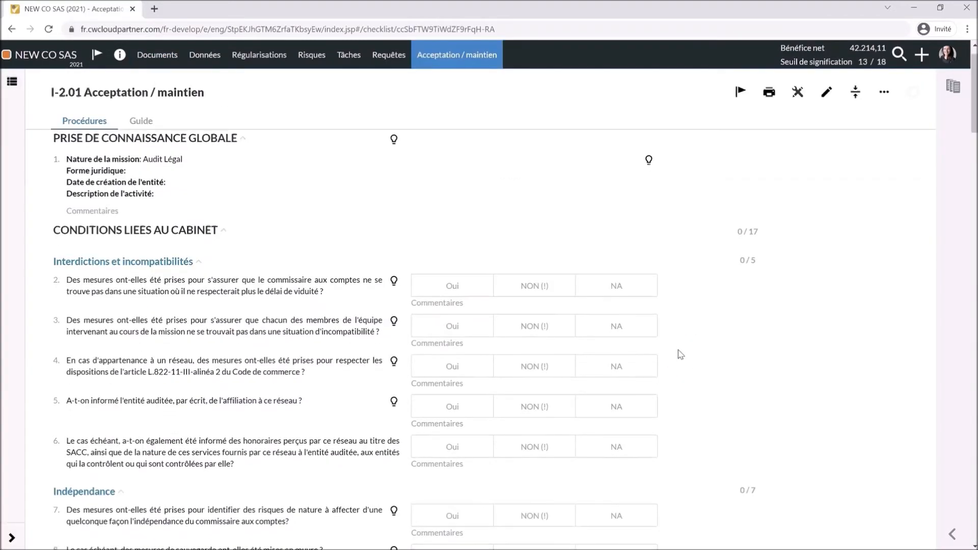
scroll(679, 354, "down", 5)
scroll(680, 354, "down", 10)
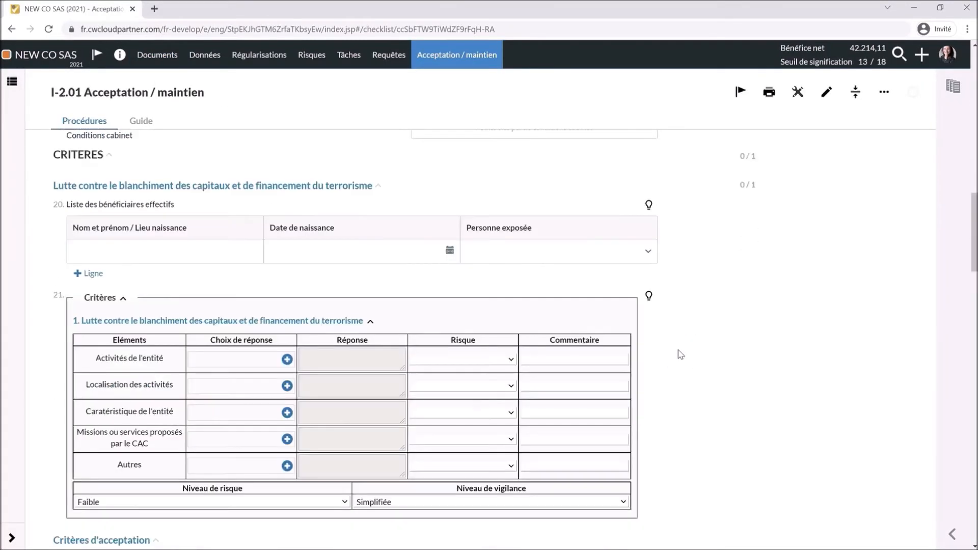
scroll(681, 354, "down", 1)
left_click(288, 302)
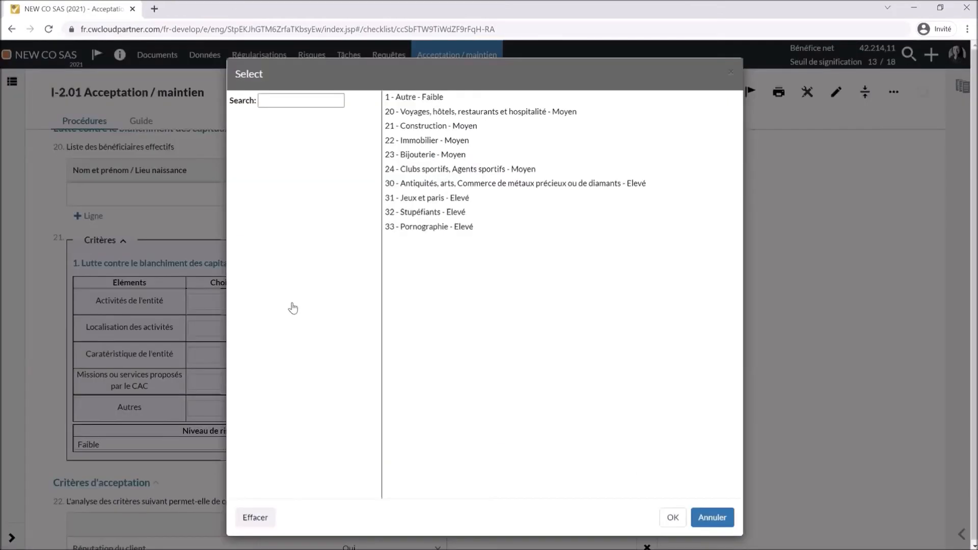
left_click(415, 155)
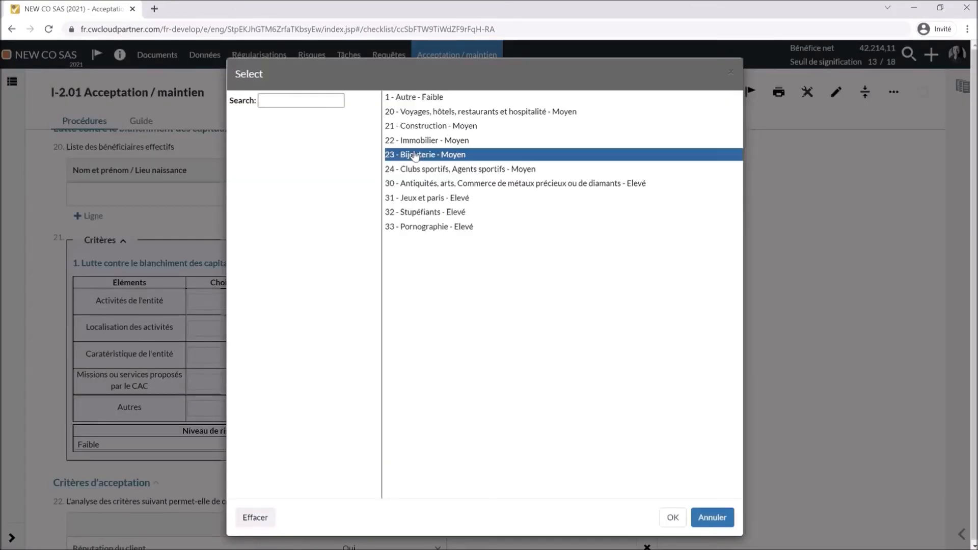
left_click(673, 518)
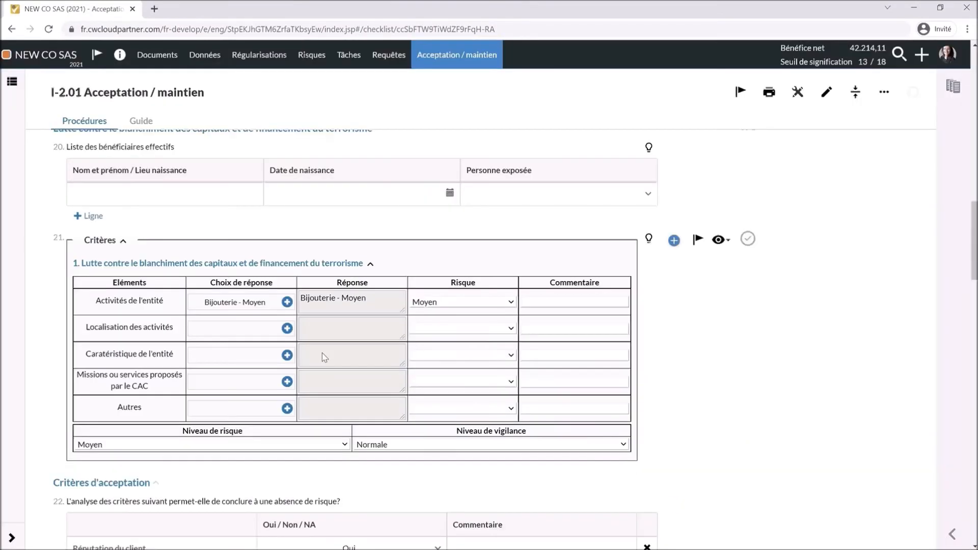
- Keep the activities' location as Autre - Faible and start a comment on it
left_click(286, 329)
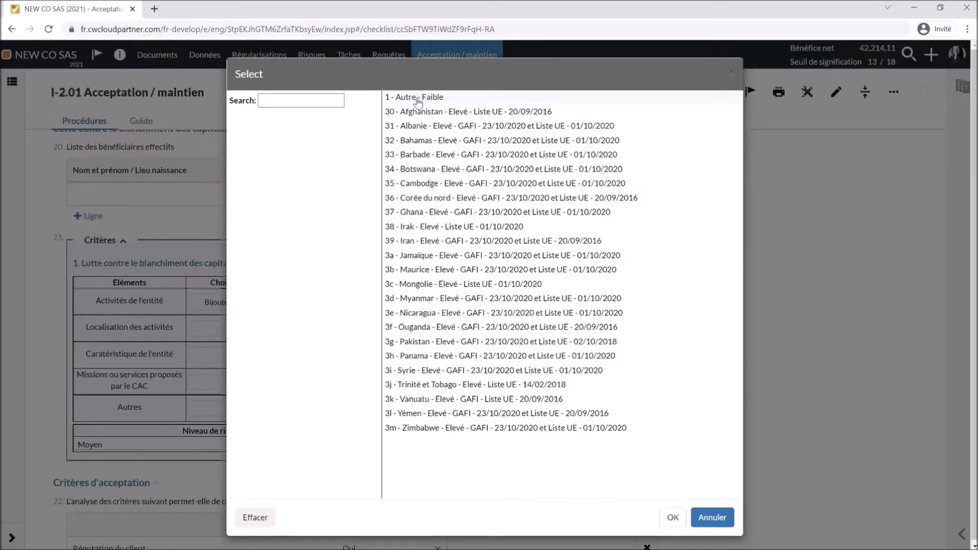
left_click(703, 525)
left_click(563, 329)
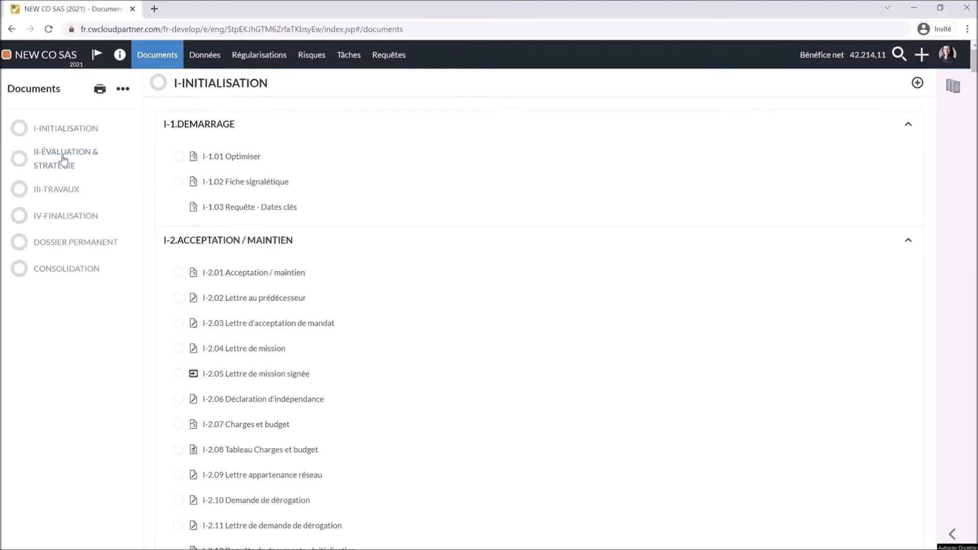
- Open the I-3.2.01 materiality thresholds document and review its users and threshold sections
scroll(262, 405, "down", 5)
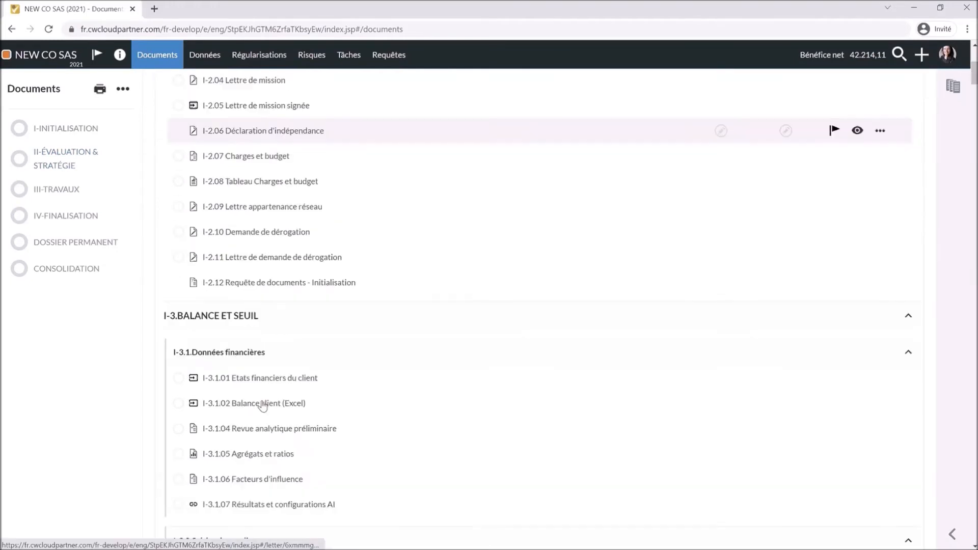
scroll(262, 405, "down", 2)
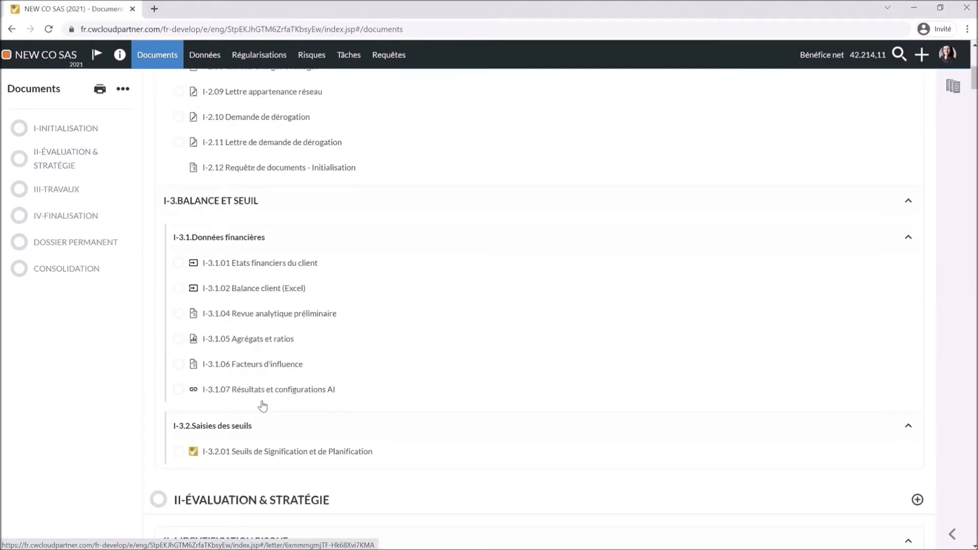
left_click(269, 455)
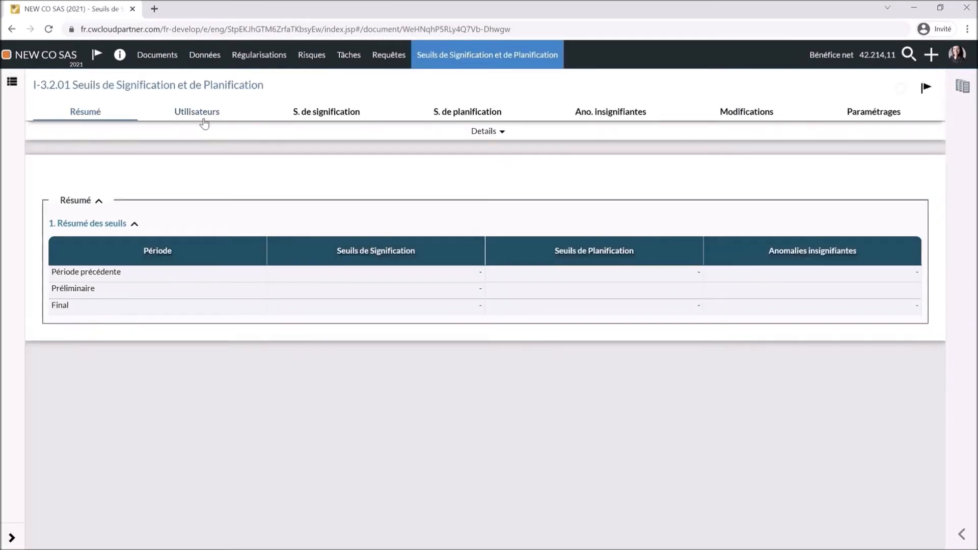
left_click(203, 122)
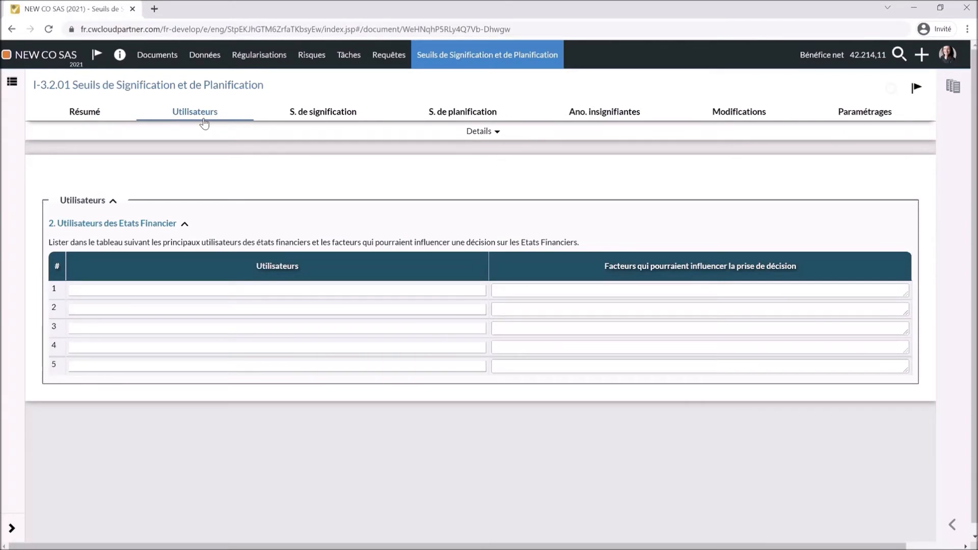
left_click(346, 113)
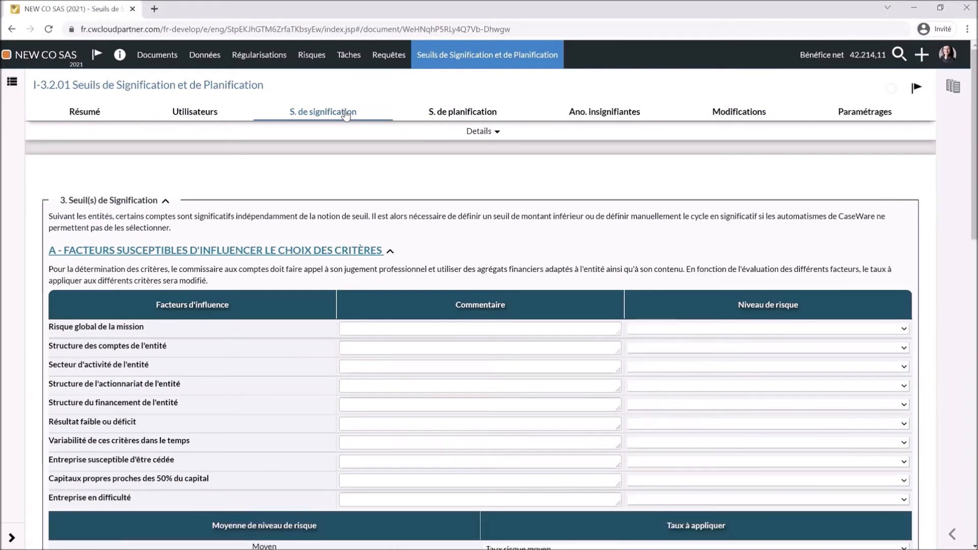
scroll(402, 327, "down", 1)
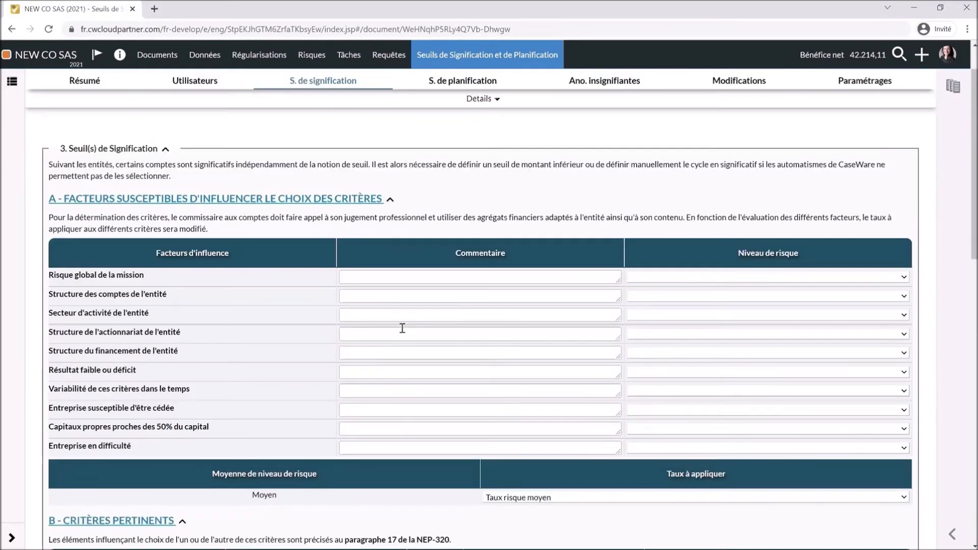
scroll(402, 329, "down", 2)
scroll(402, 328, "down", 1)
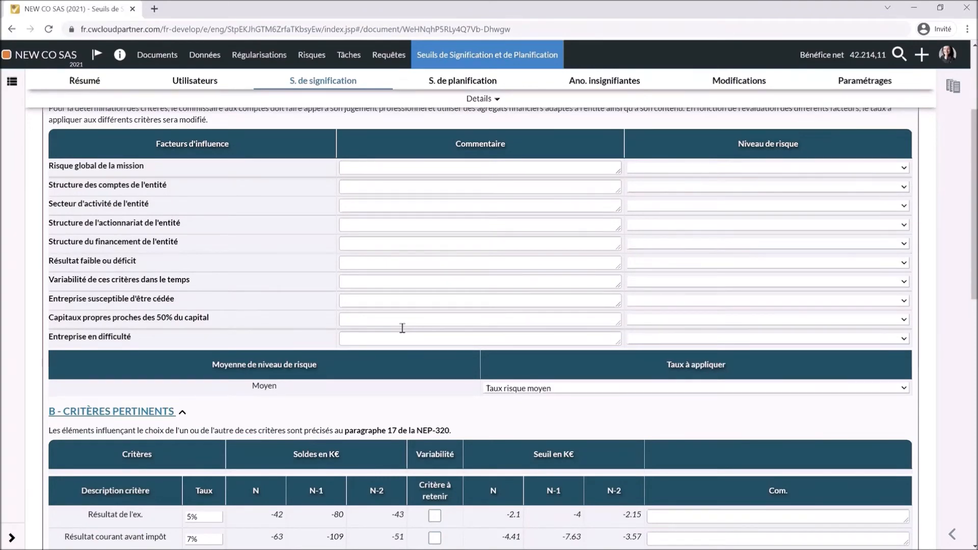
scroll(402, 328, "down", 1)
scroll(402, 328, "down", 2)
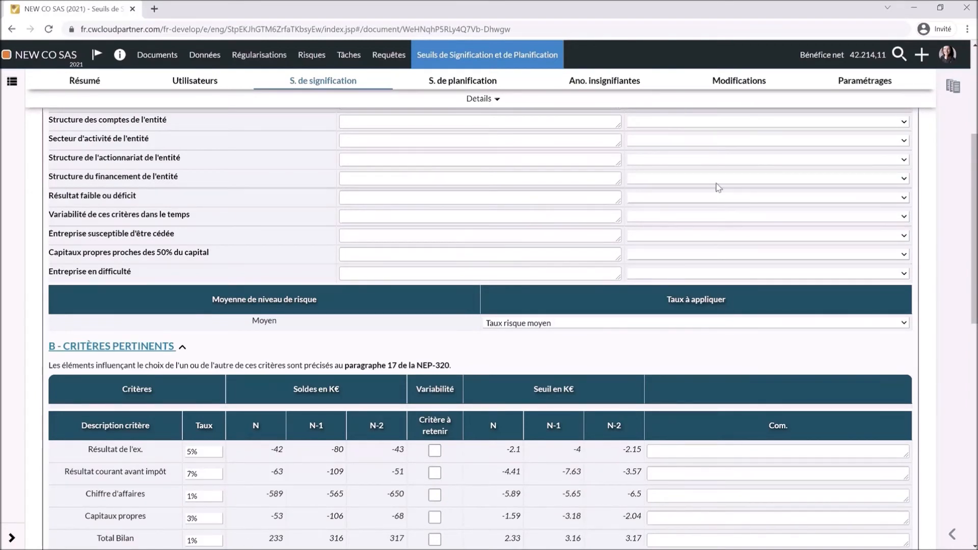
scroll(718, 188, "up", 1)
- Rate the overall engagement risk Faible and retain Chiffre d'affaires as a materiality criterion
left_click(885, 149)
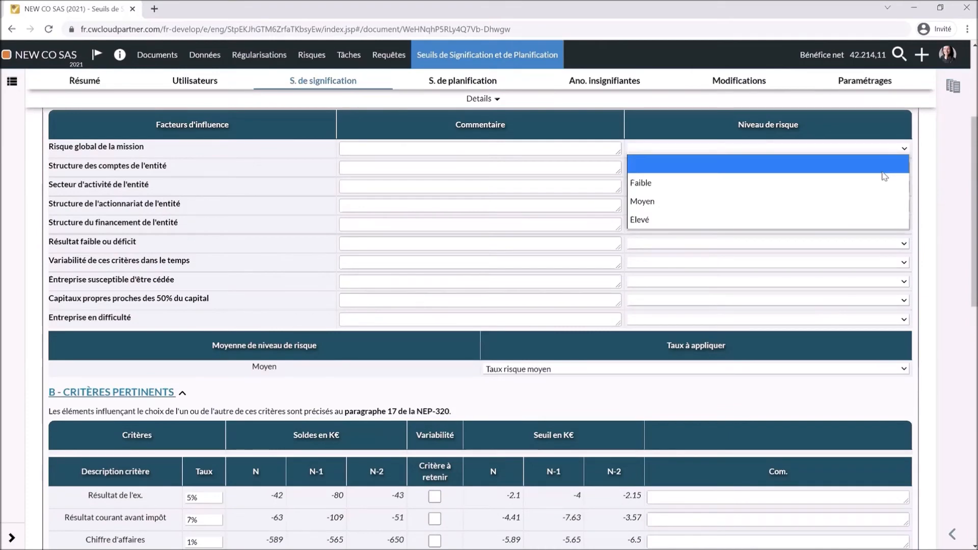
left_click(881, 182)
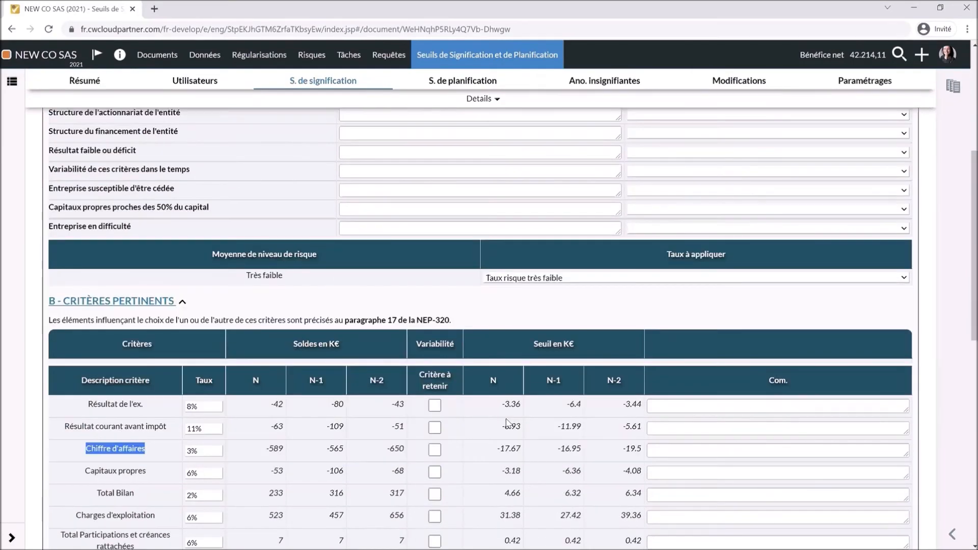
scroll(507, 421, "down", 1)
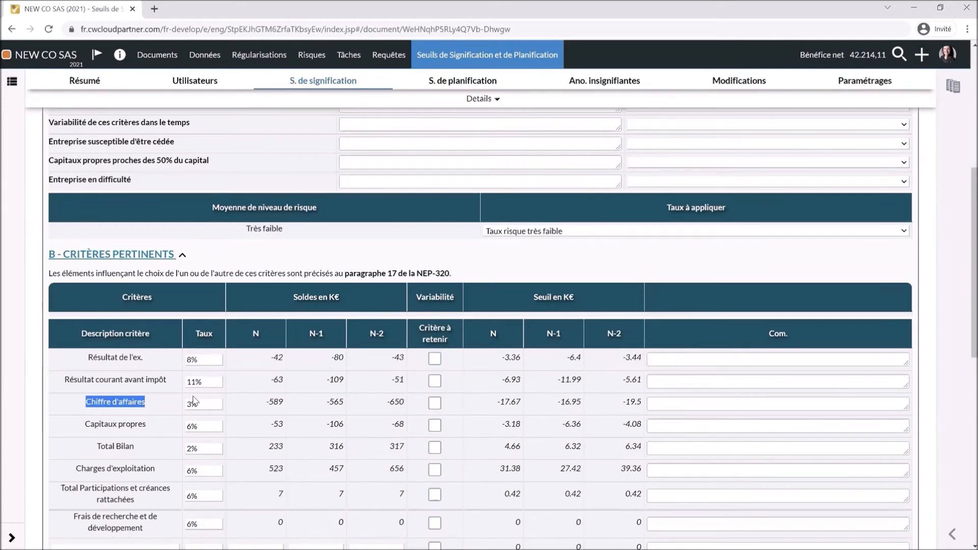
left_click(434, 404)
scroll(503, 401, "down", 2)
scroll(505, 403, "down", 8)
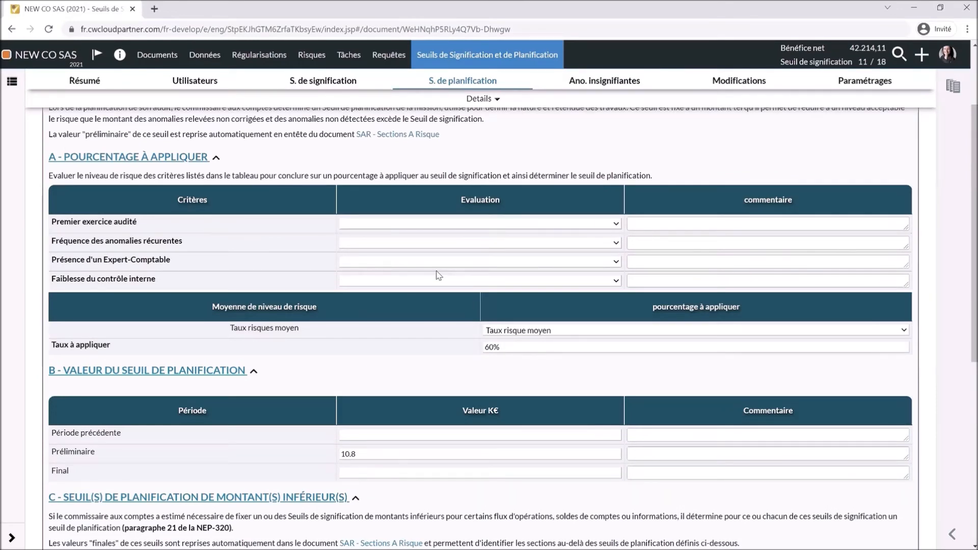
- Rate Premier exercice audité Faible and raise the rate to apply from 70% to 75%, then open Données
left_click(599, 228)
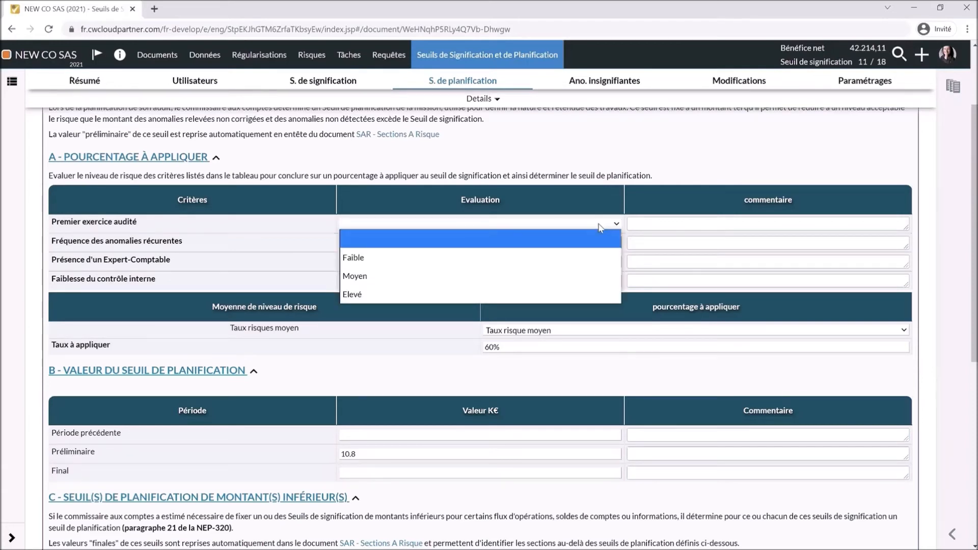
left_click(587, 255)
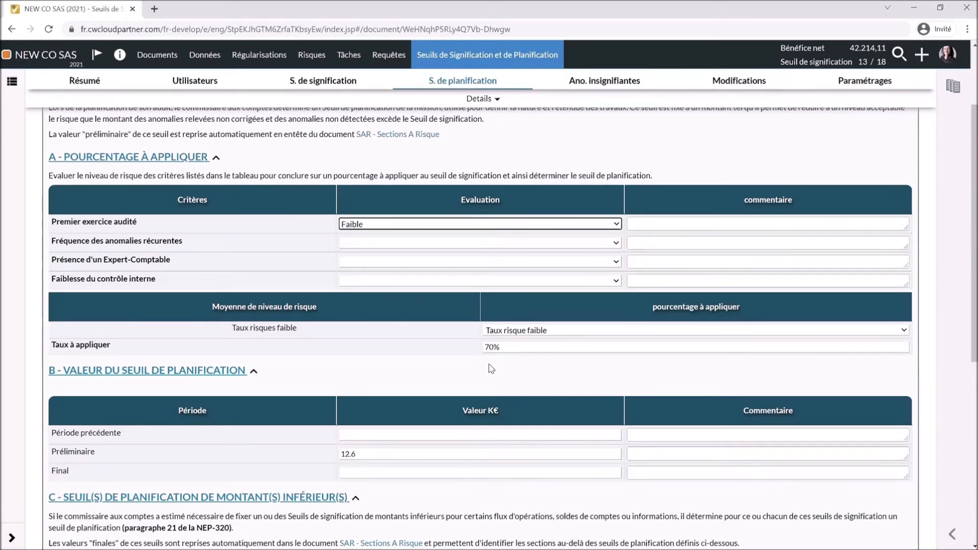
left_click(491, 347)
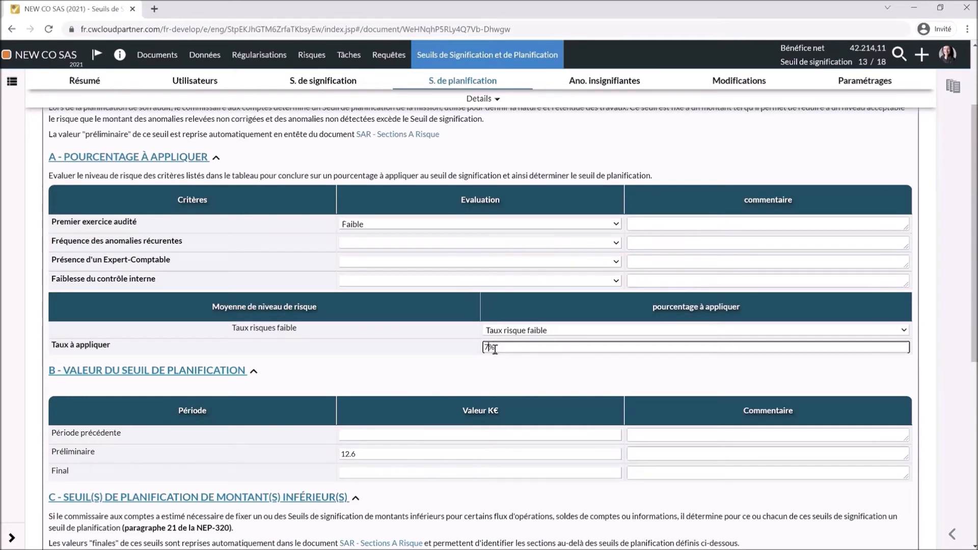
type("5")
left_click(246, 373)
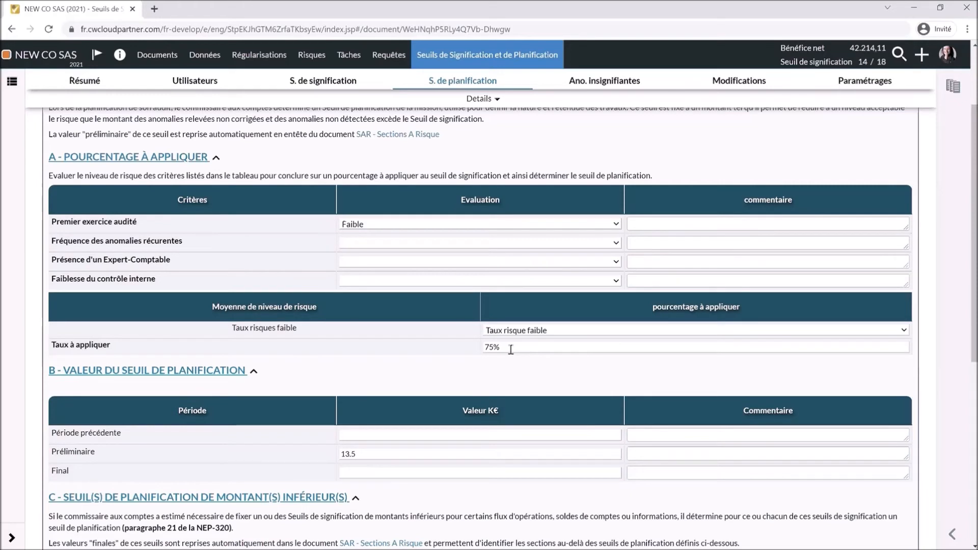
left_click(587, 87)
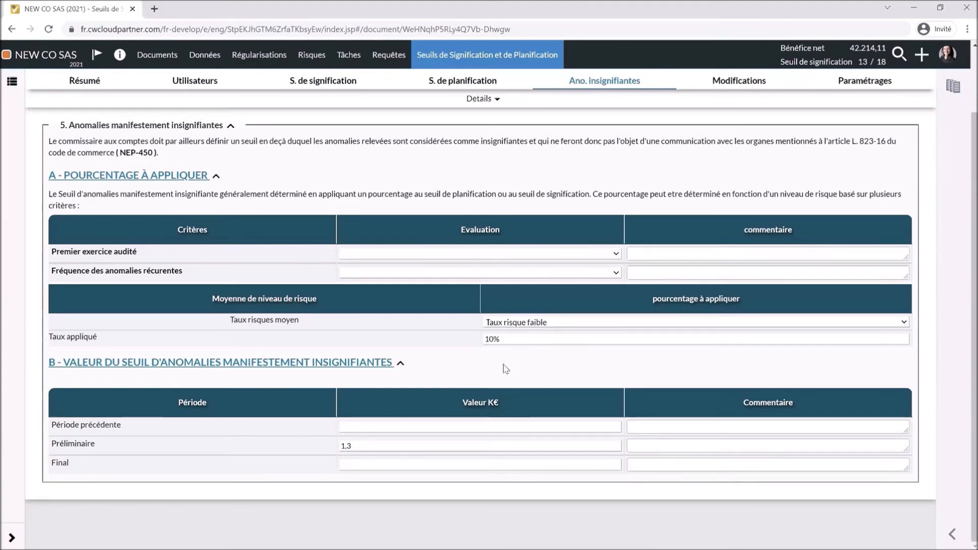
left_click(209, 56)
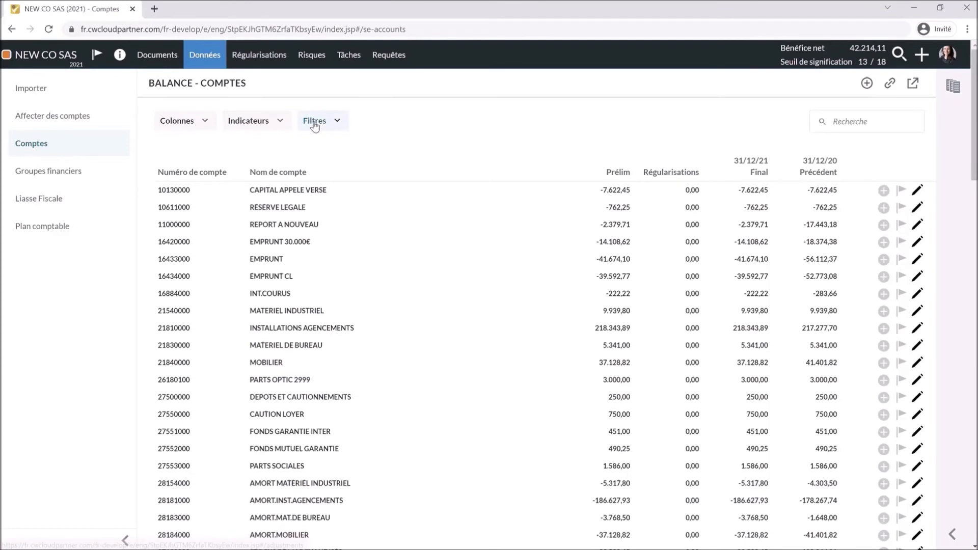
- Turn on the Seuil de signification indicator for the Balance - Comptes amounts
left_click(279, 120)
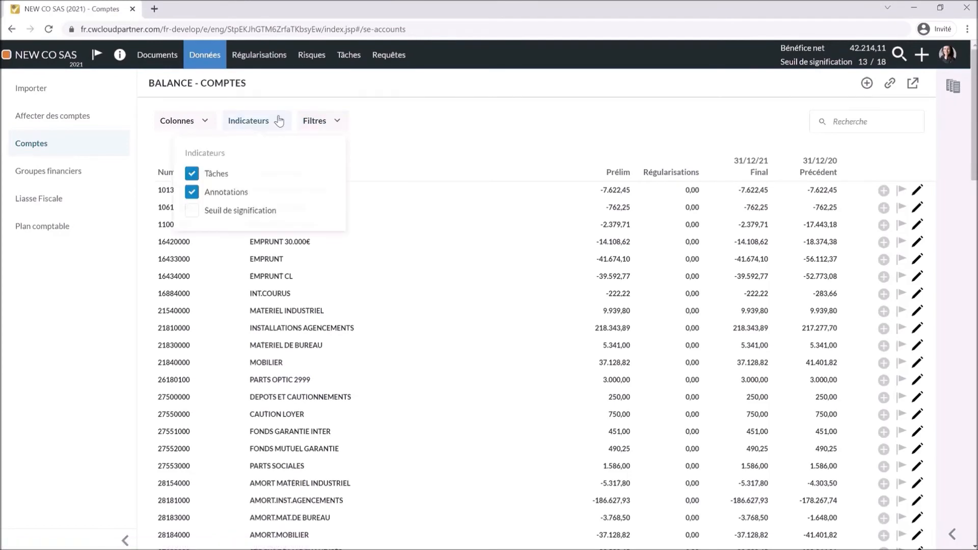
left_click(191, 212)
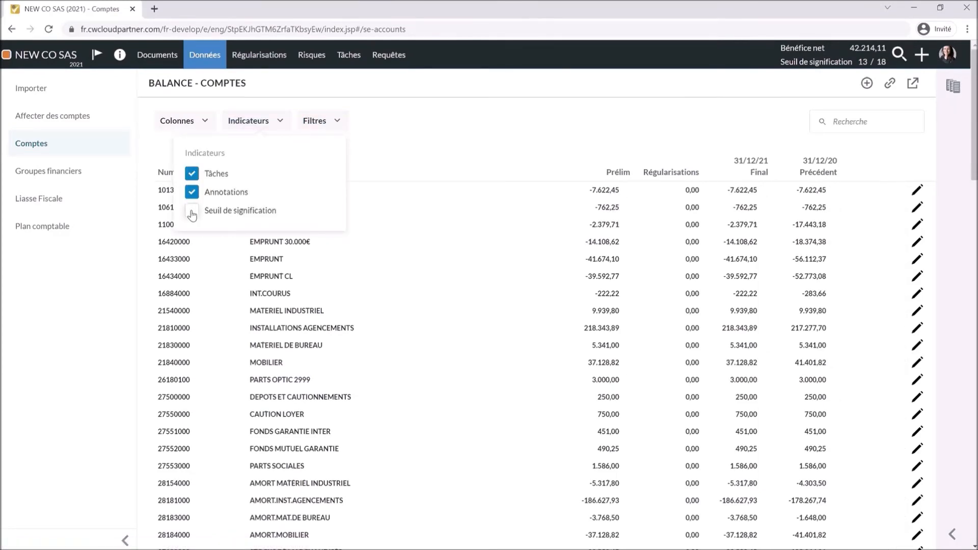
left_click(191, 213)
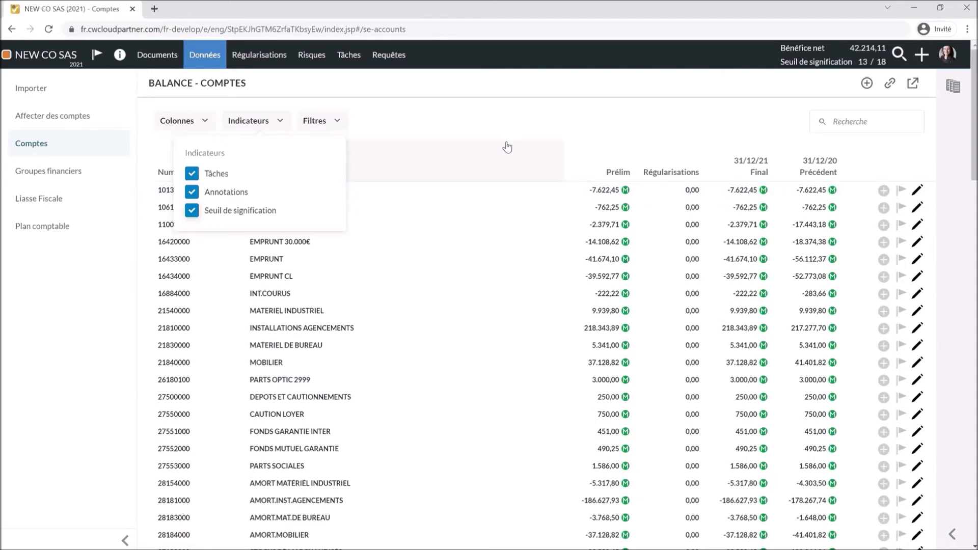
left_click(421, 123)
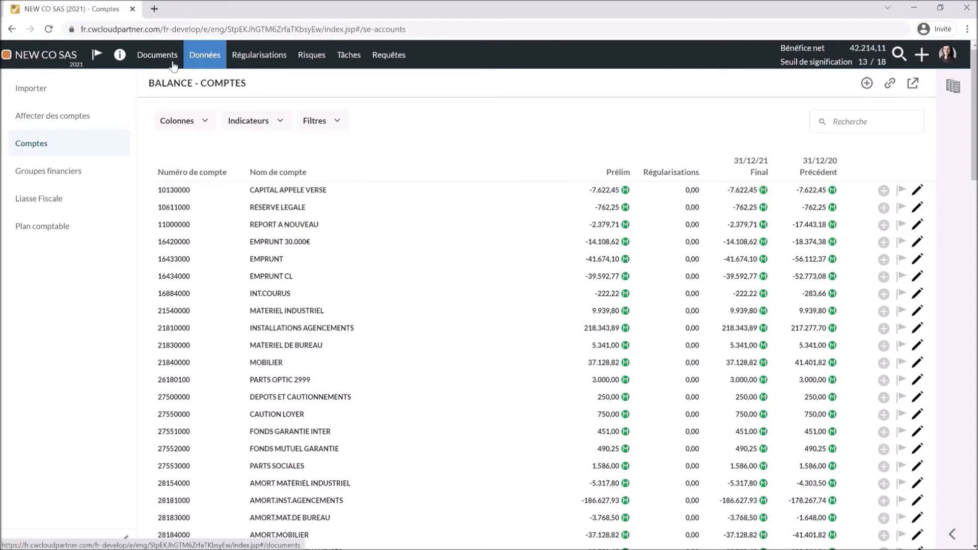
- Open II-1.1.05 Risque de Fraude under II-ÉVALUATION & STRATÉGIE and show question 6's guidance
left_click(173, 64)
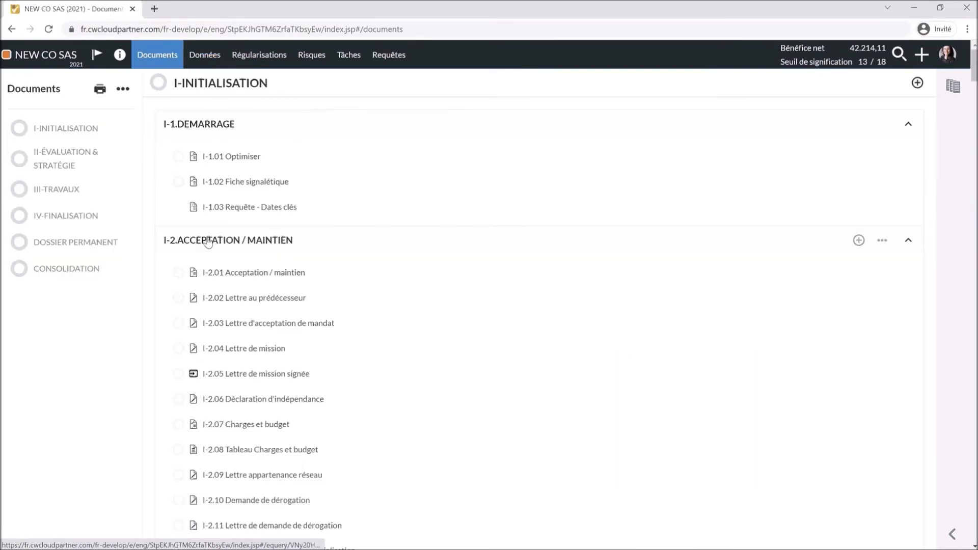
left_click(72, 166)
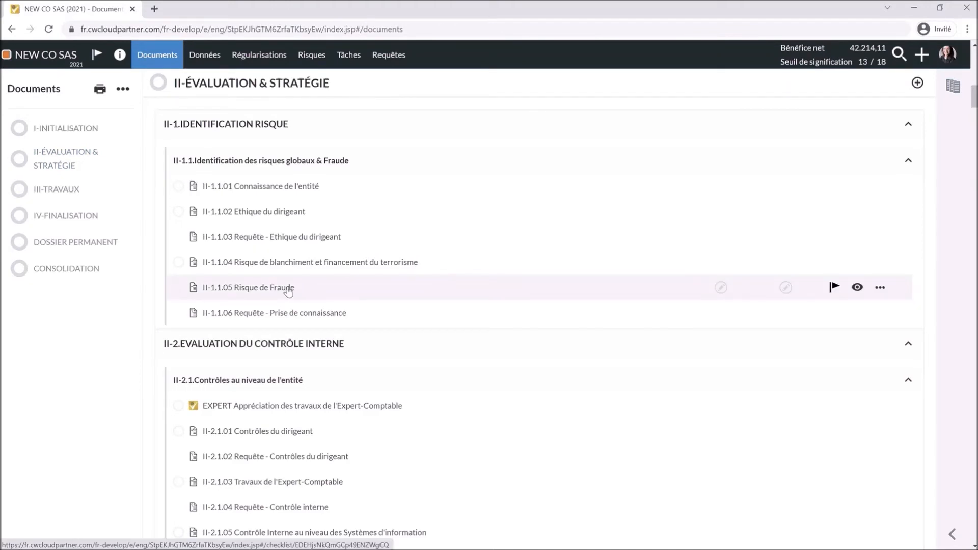
left_click(316, 291)
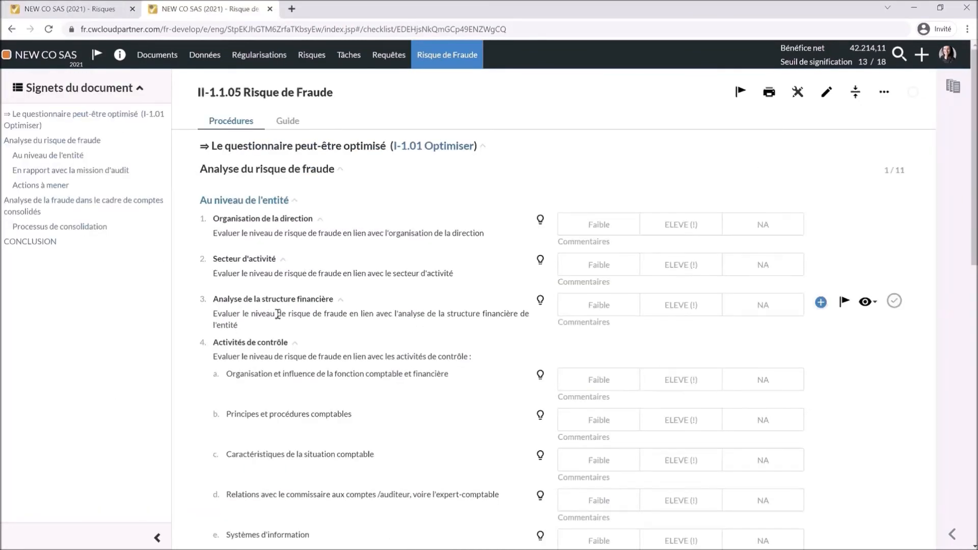
scroll(278, 315, "down", 4)
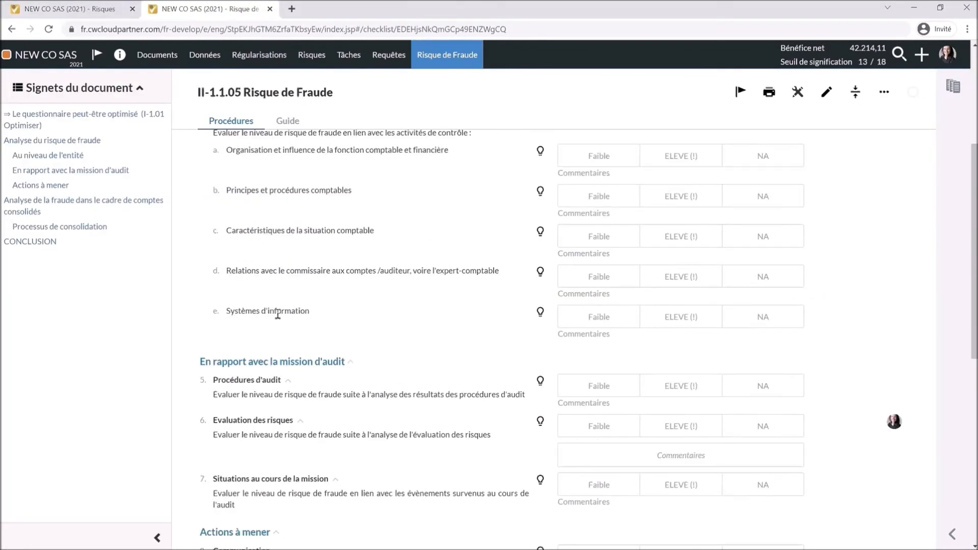
scroll(277, 314, "down", 2)
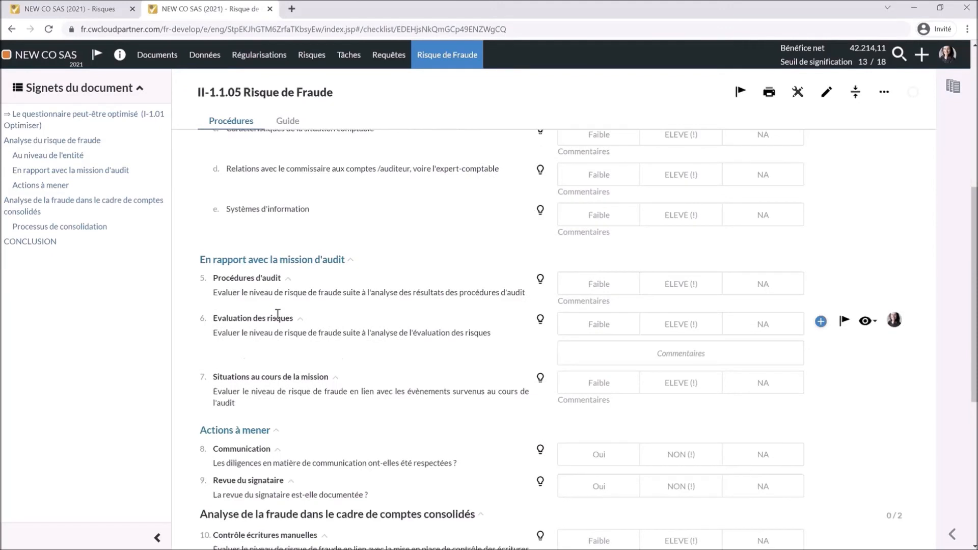
left_click(541, 321)
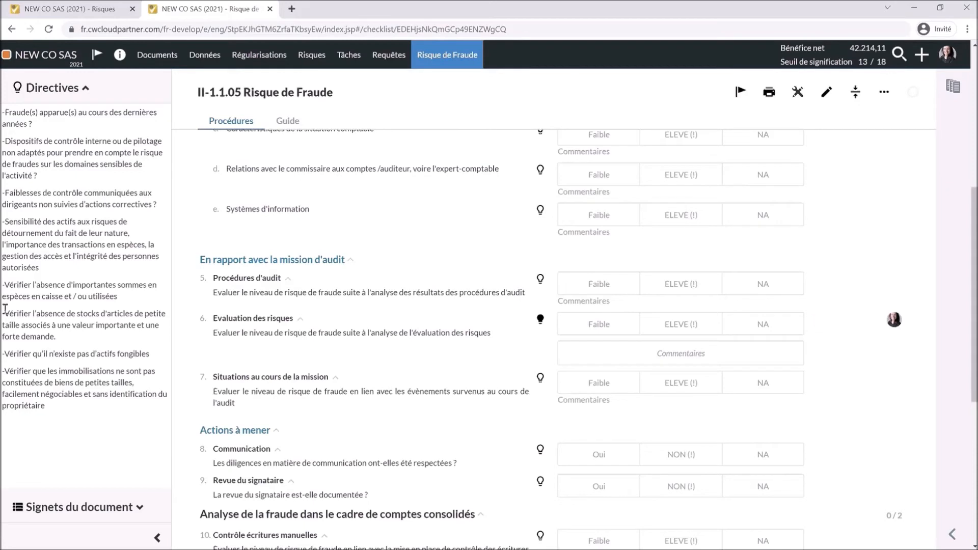
- Rate Evaluation des risques ELEVE (!) and comment 'Stock de bijoux, risque de vol de stock'
left_click_drag(5, 310, 60, 335)
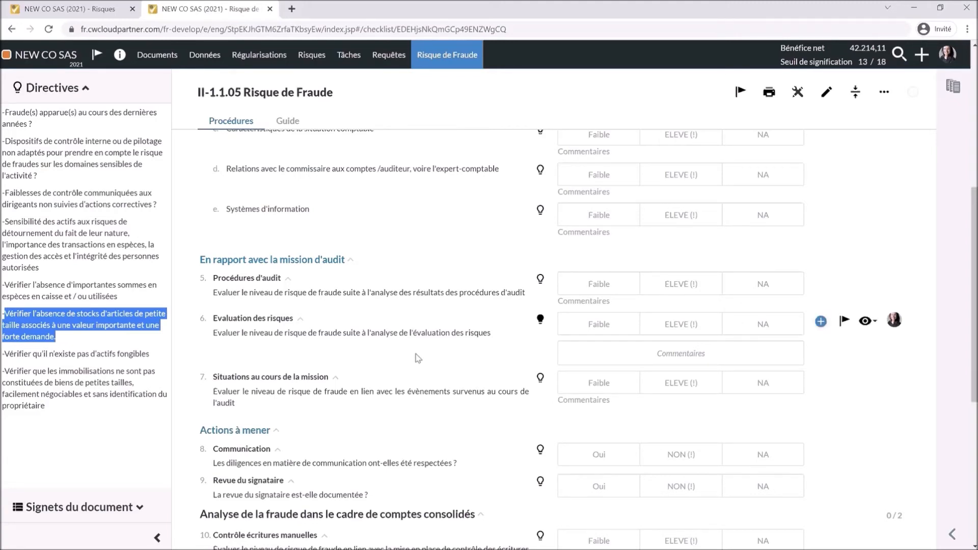
left_click(667, 328)
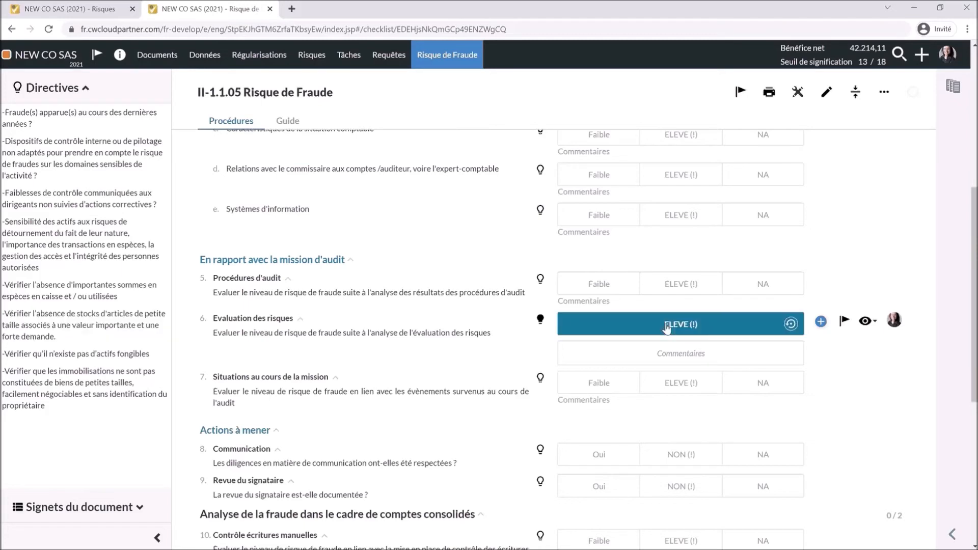
left_click(657, 353)
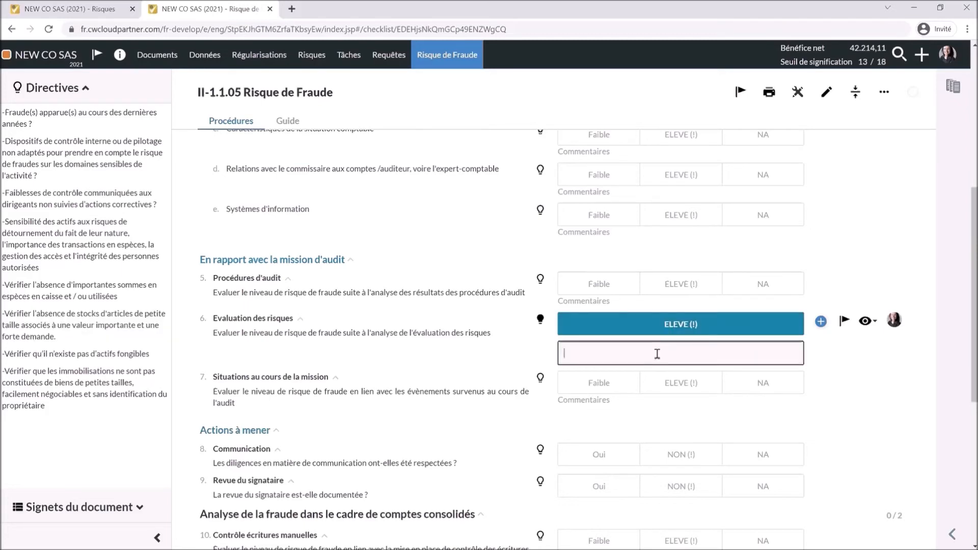
type("Stock de bijoux, risque de vol de stock")
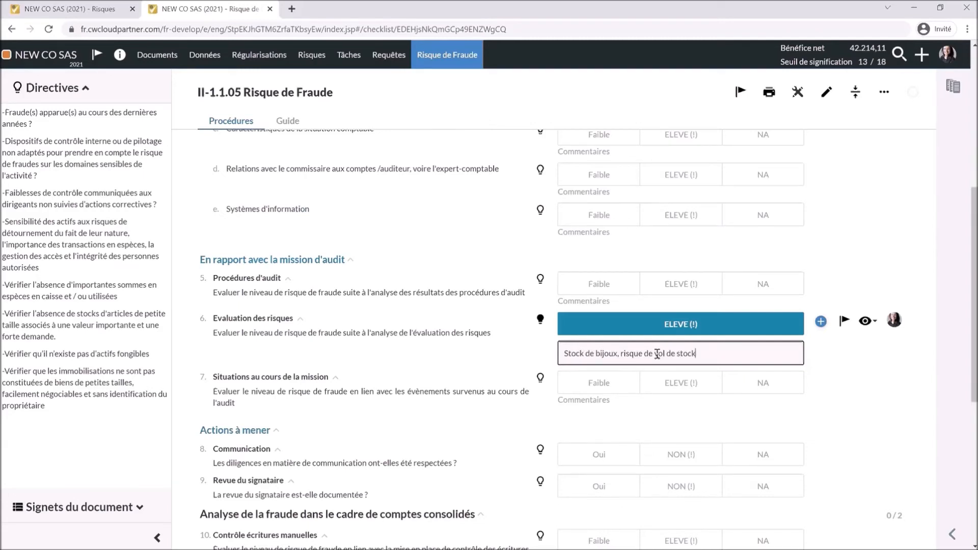
left_click_drag(696, 354, 564, 355)
key("ctrl+c")
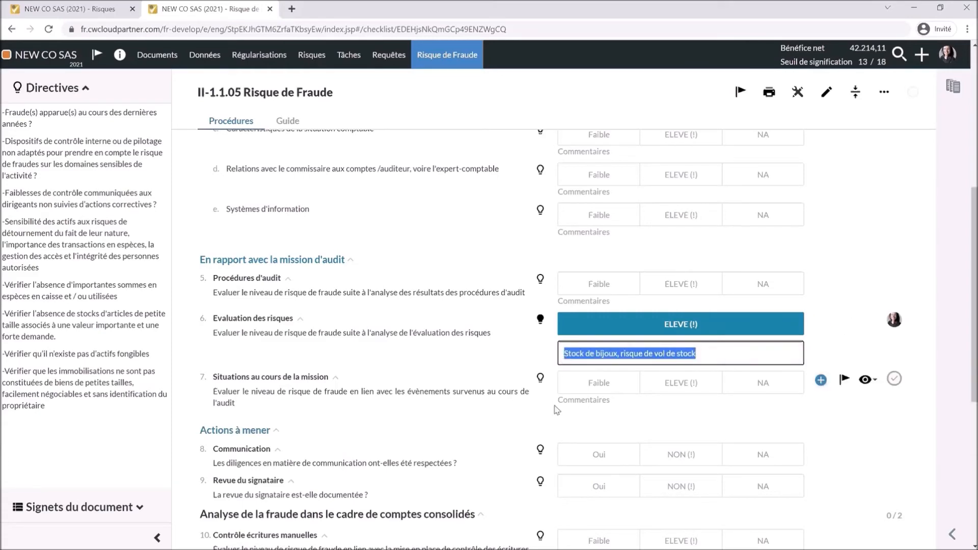
scroll(557, 410, "down", 6)
- Paste 'Stock de bijoux, risque de vol de stock' as the checklist's conclusion
left_click(393, 490)
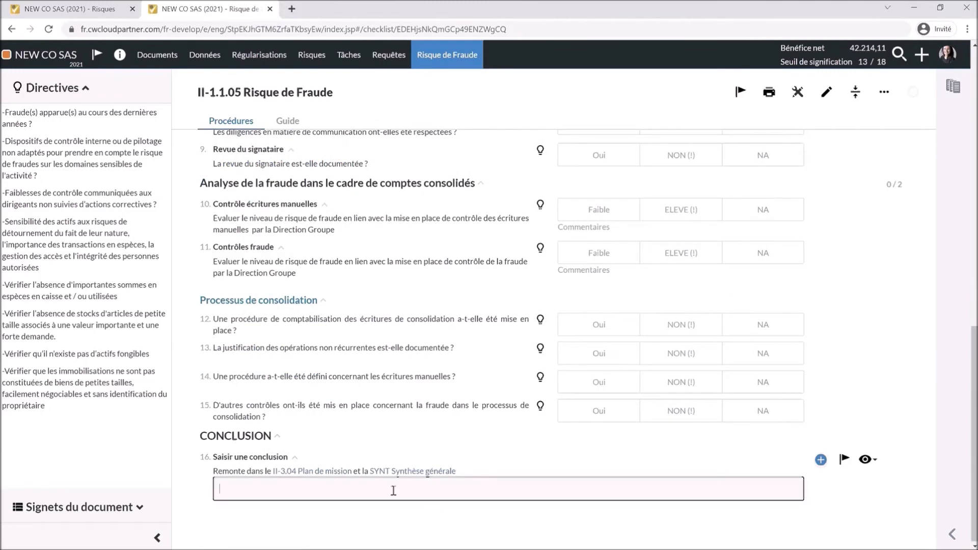
key("ctrl+v")
scroll(549, 401, "up", 1)
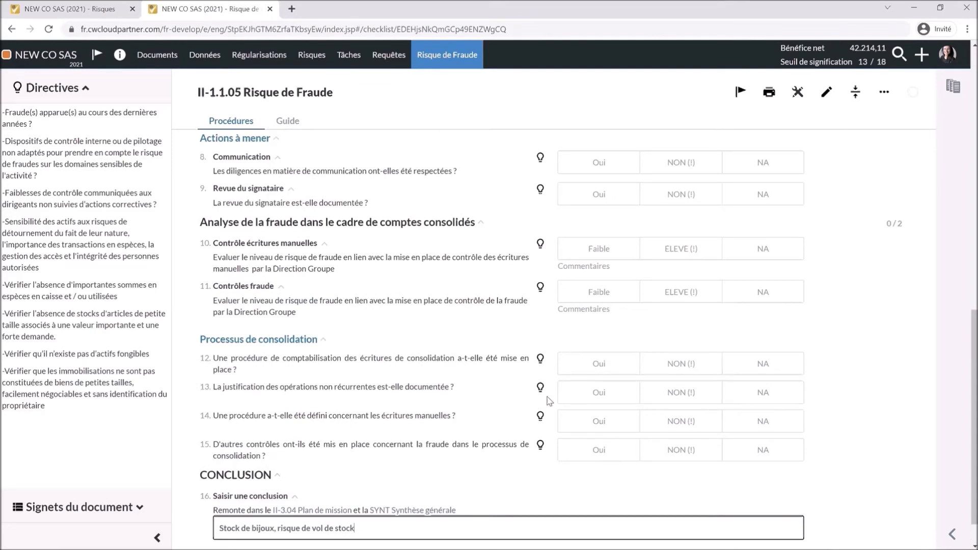
scroll(549, 401, "up", 5)
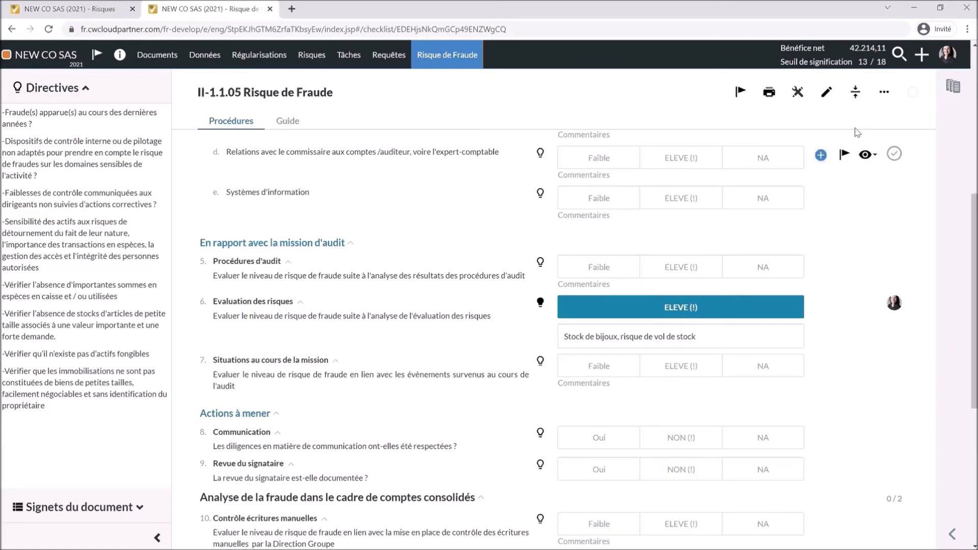
- Create a cycle-level risk 'Risque de vol de stock' linked to Stocks with assertions E and R
left_click(922, 55)
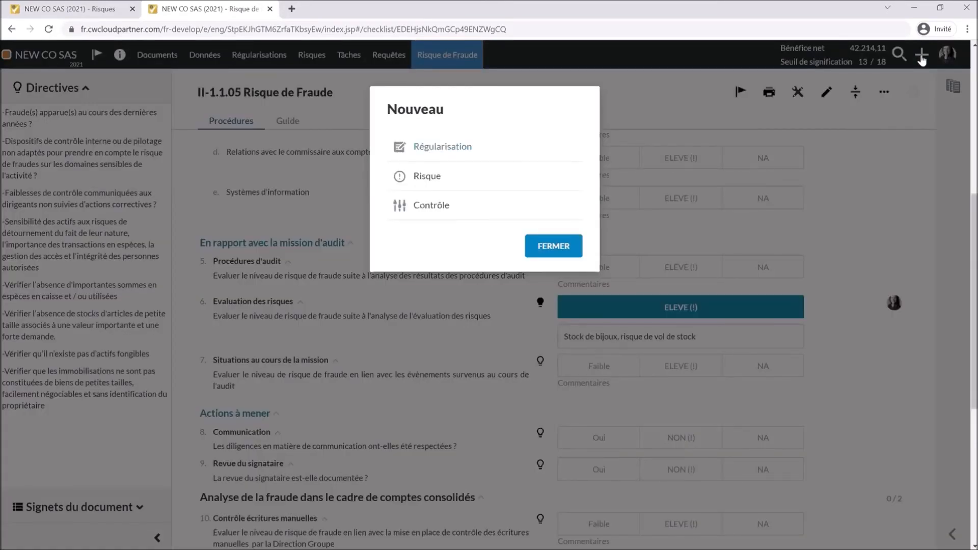
left_click(428, 176)
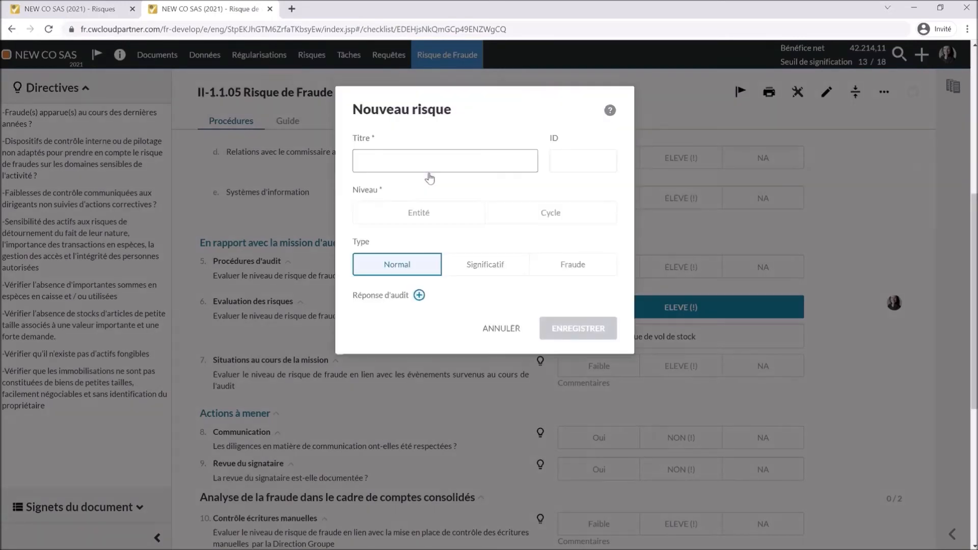
type("Risque de vol de stock")
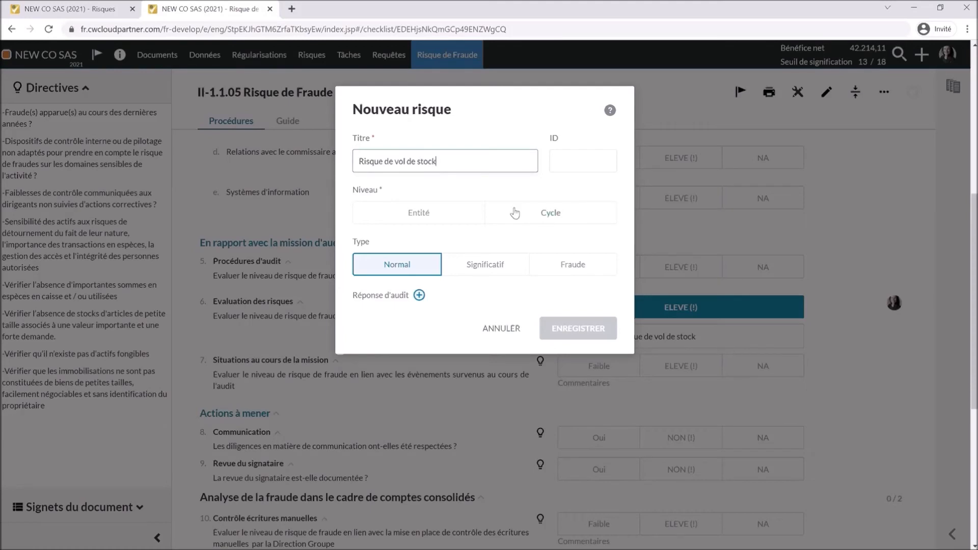
left_click(514, 213)
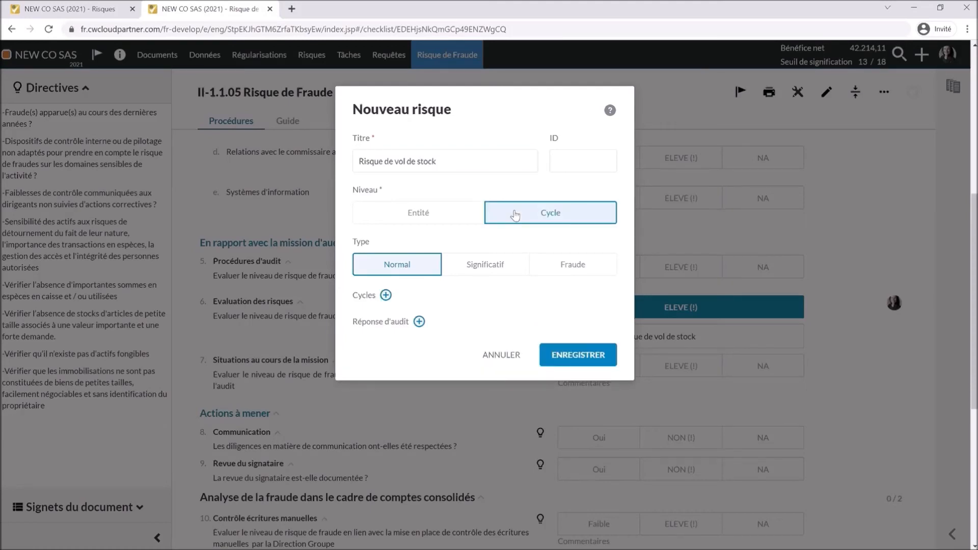
left_click(386, 295)
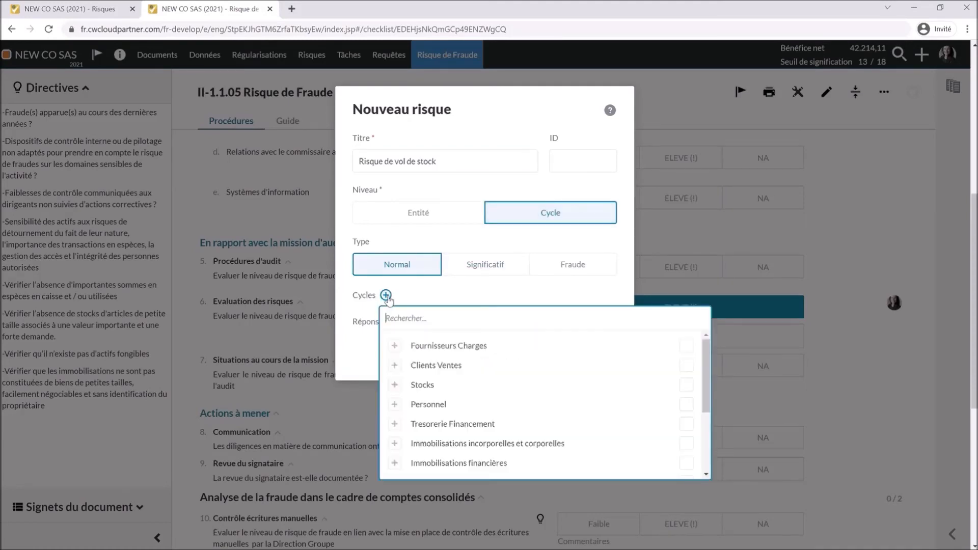
left_click(686, 384)
left_click(361, 390)
left_click(372, 346)
left_click(401, 347)
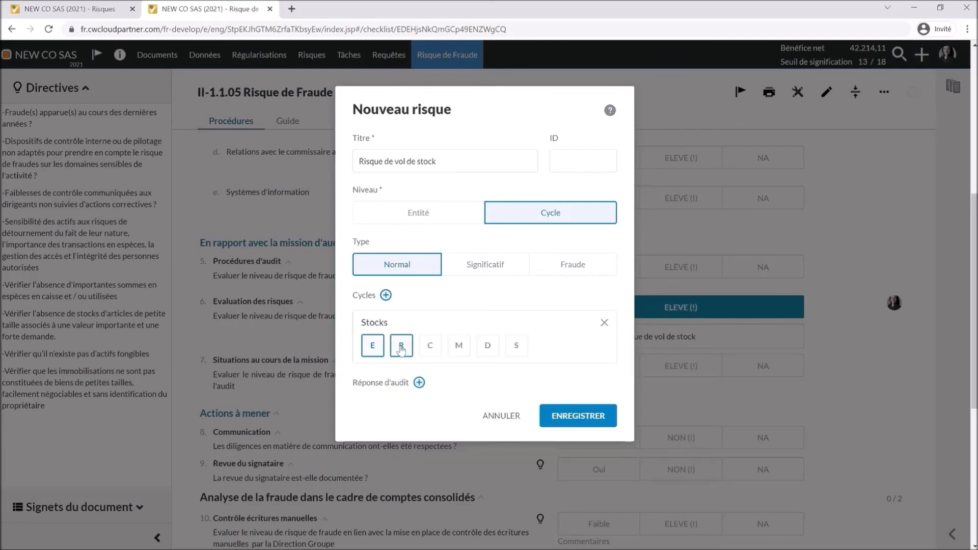
- Answer the risk with III-C.1.01 PT Stocks' Bouclage des comptages procedure and save it
left_click(420, 383)
type("st")
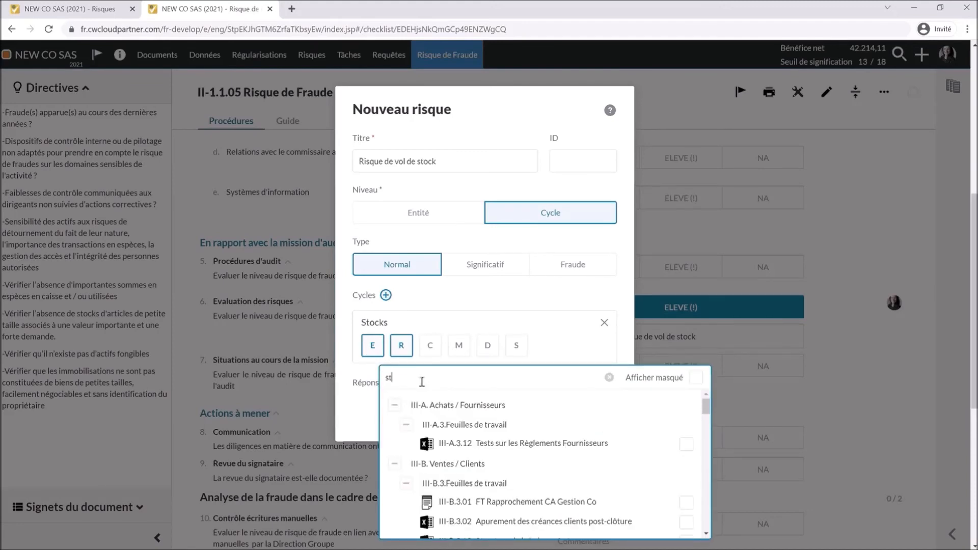
type("ock")
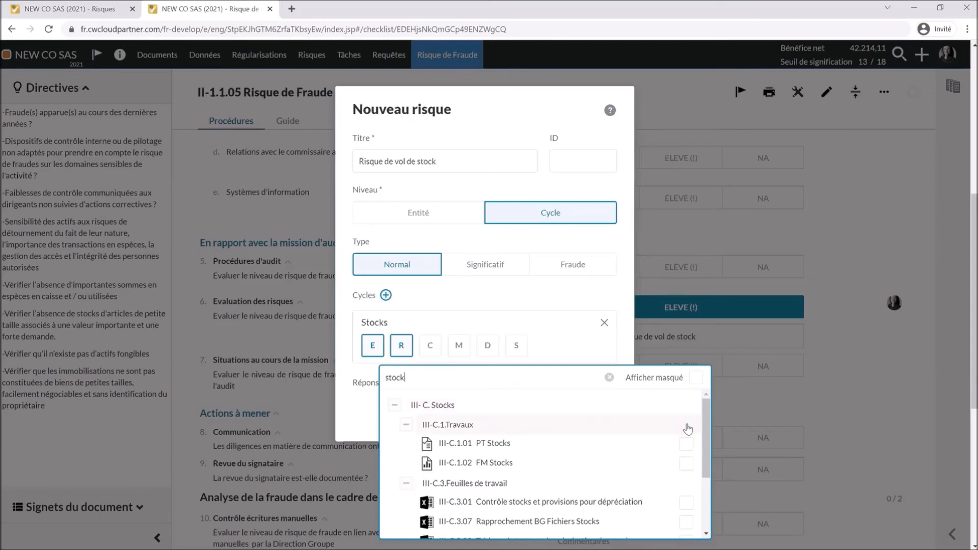
left_click(686, 444)
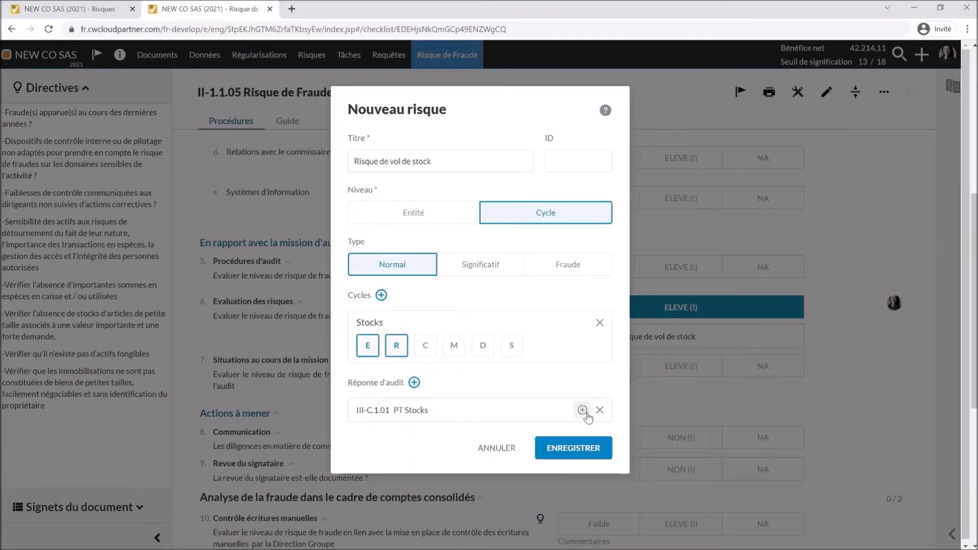
left_click(582, 411)
scroll(510, 484, "down", 4)
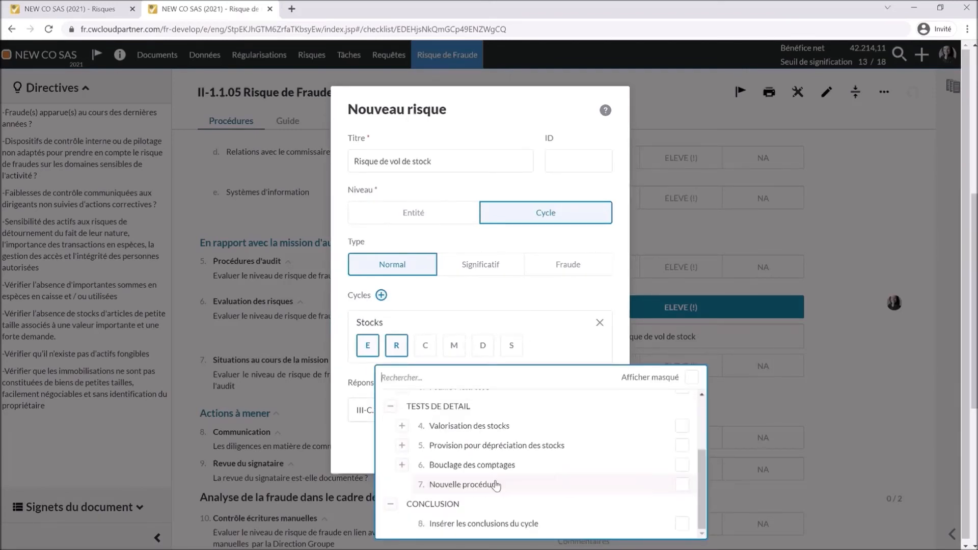
left_click(567, 462)
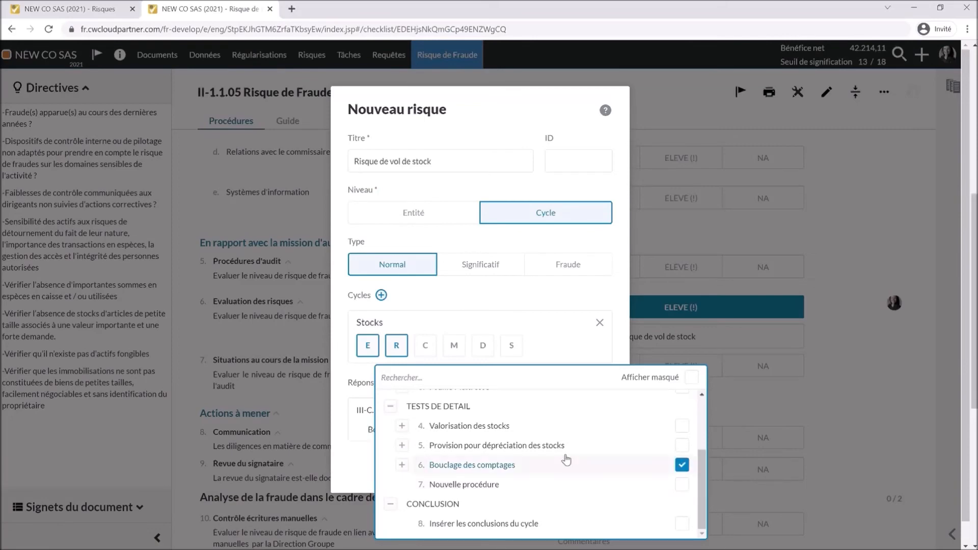
left_click(361, 460)
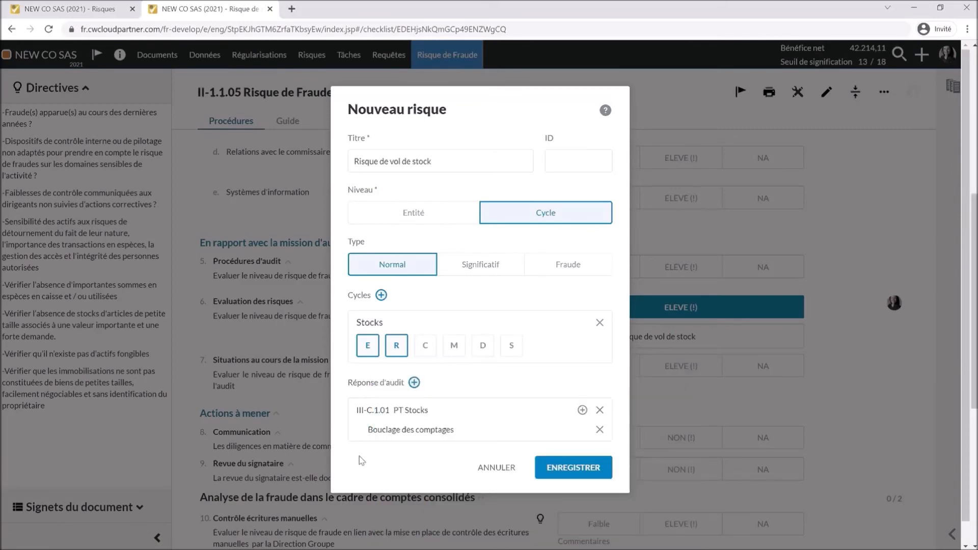
left_click(565, 469)
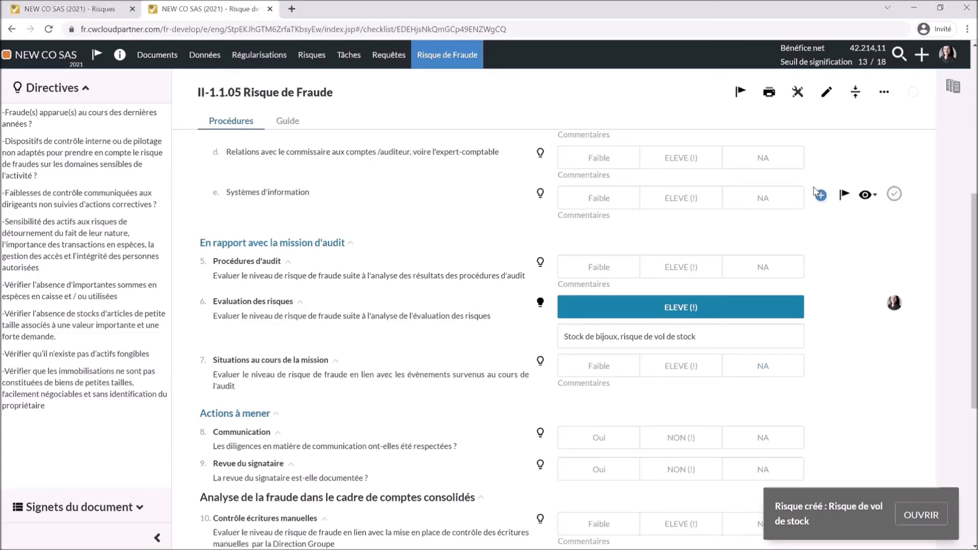
- Switch on the Outils de révision review markers
left_click(796, 93)
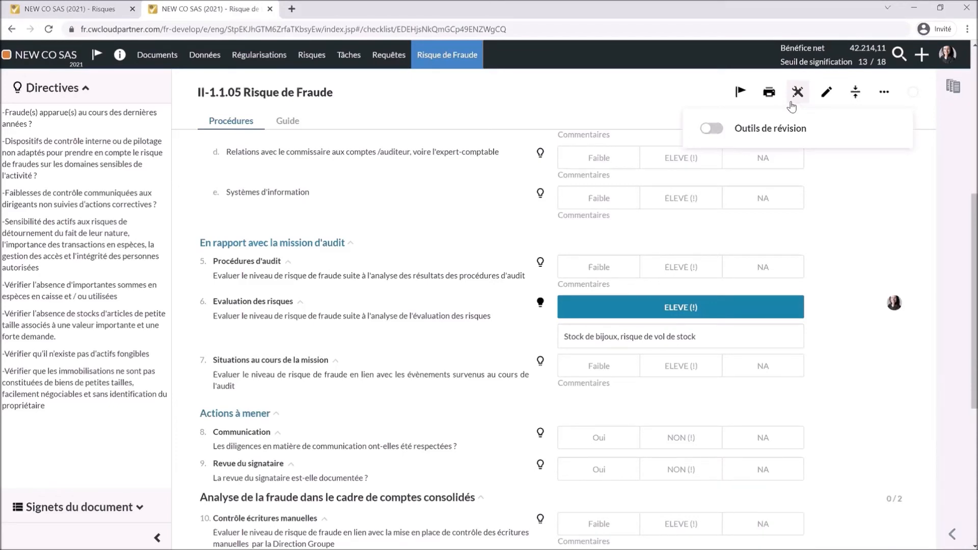
left_click(712, 129)
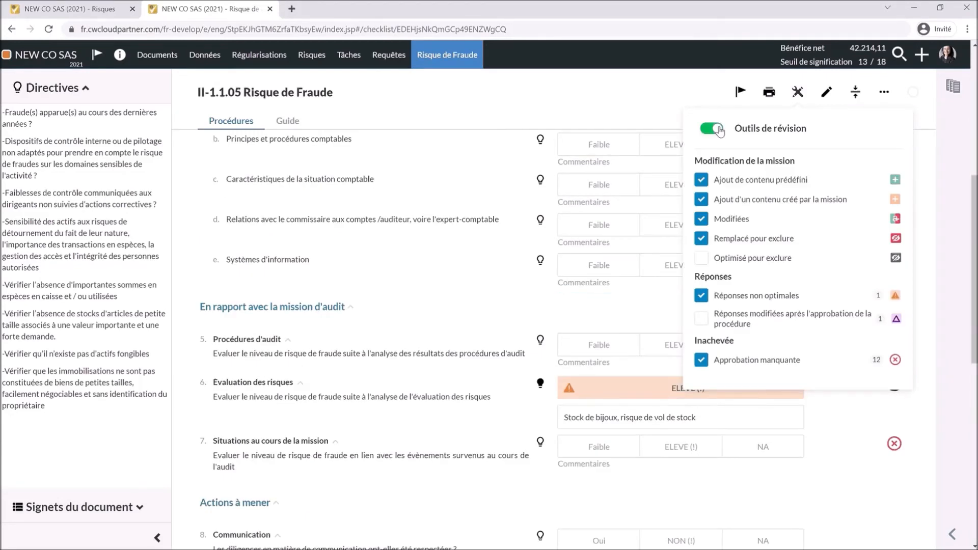
left_click(502, 301)
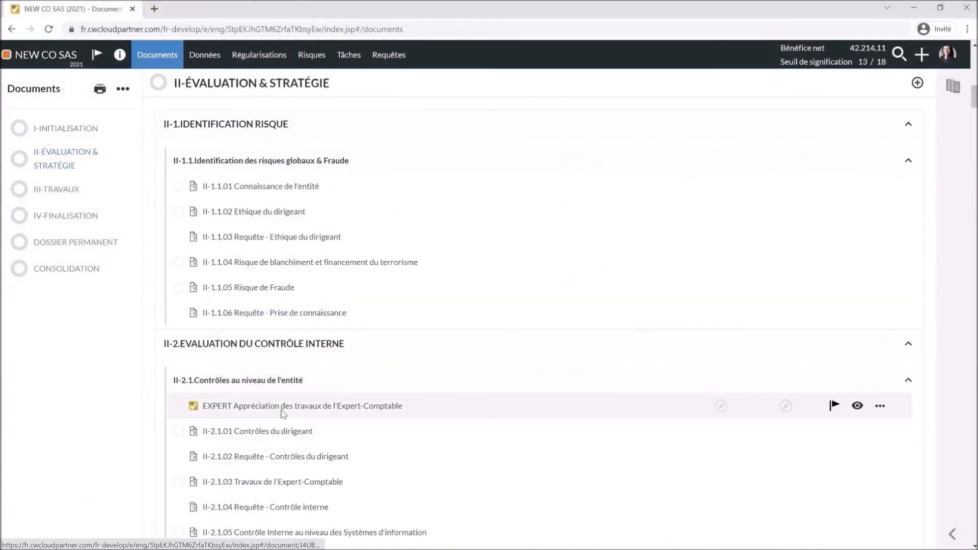
- Open the II-3.01 Rapport des risques report from the engagement documents
scroll(303, 420, "down", 5)
scroll(302, 419, "down", 1)
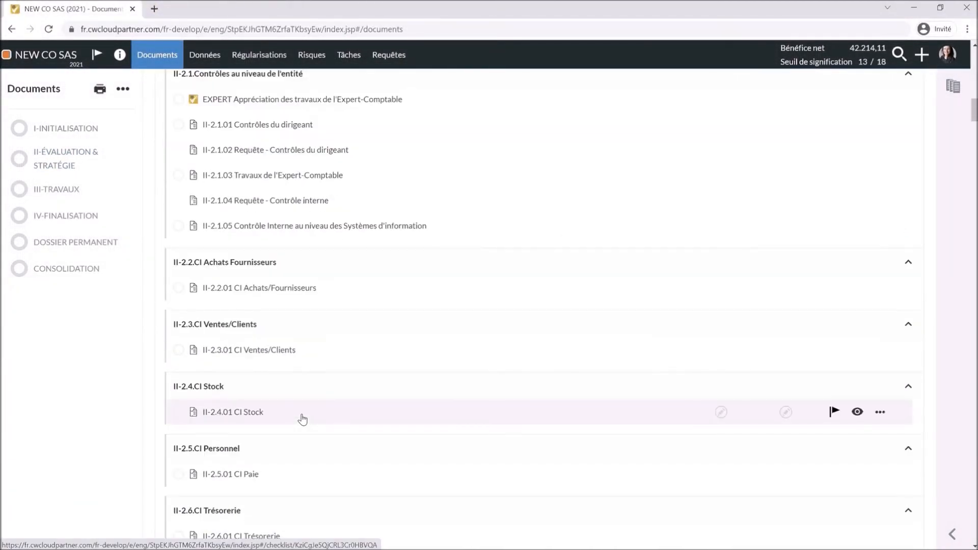
scroll(303, 420, "down", 7)
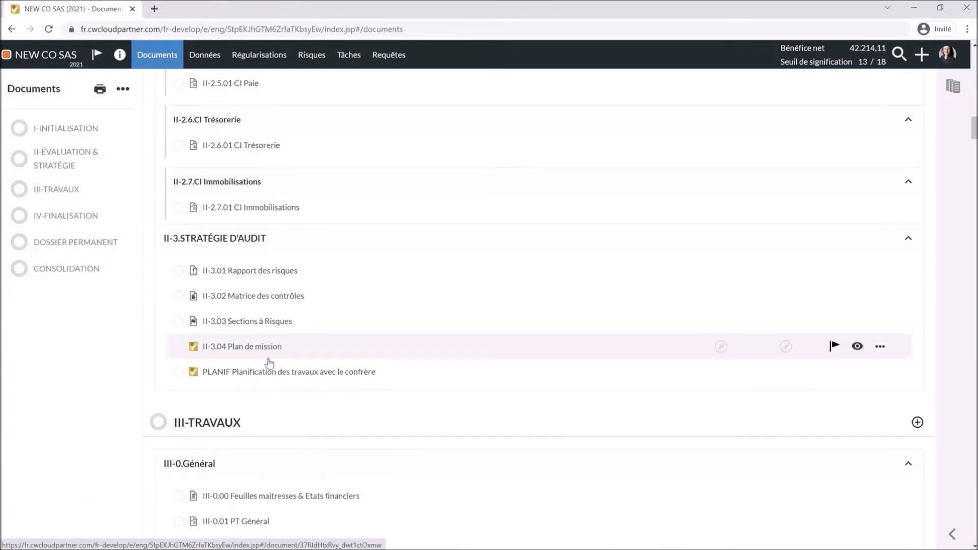
left_click(262, 271)
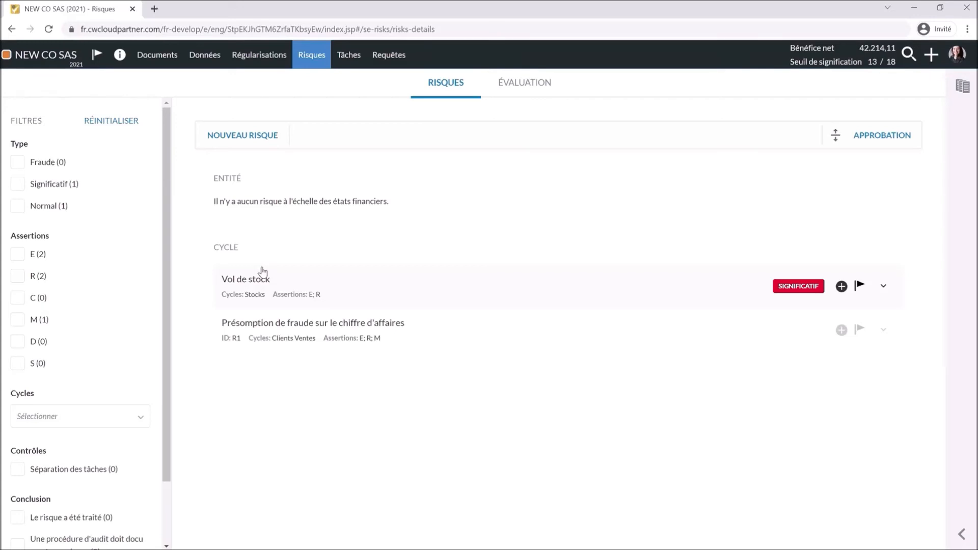
- Expand the Présomption de fraude sur le chiffre d'affaires and Vol de stock risk cards
left_click(416, 327)
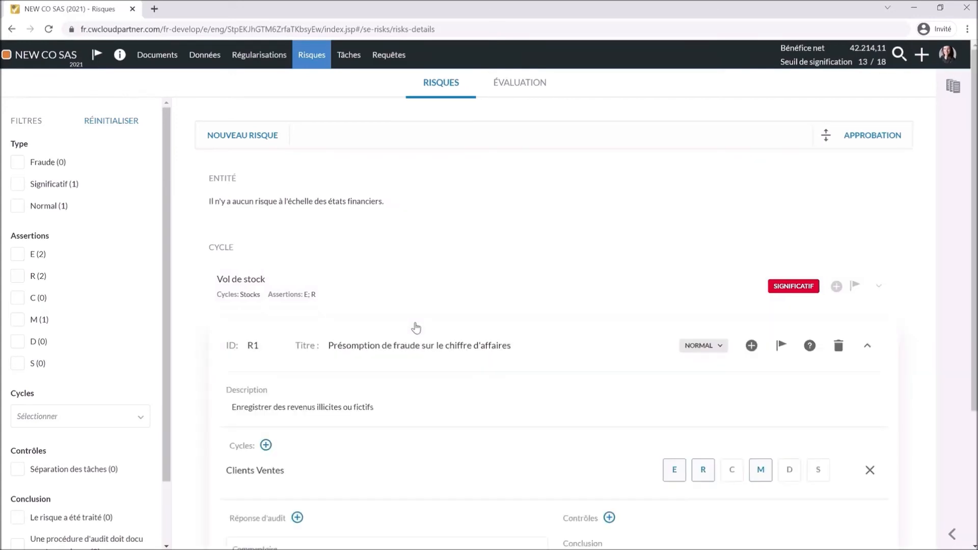
scroll(410, 411, "down", 3)
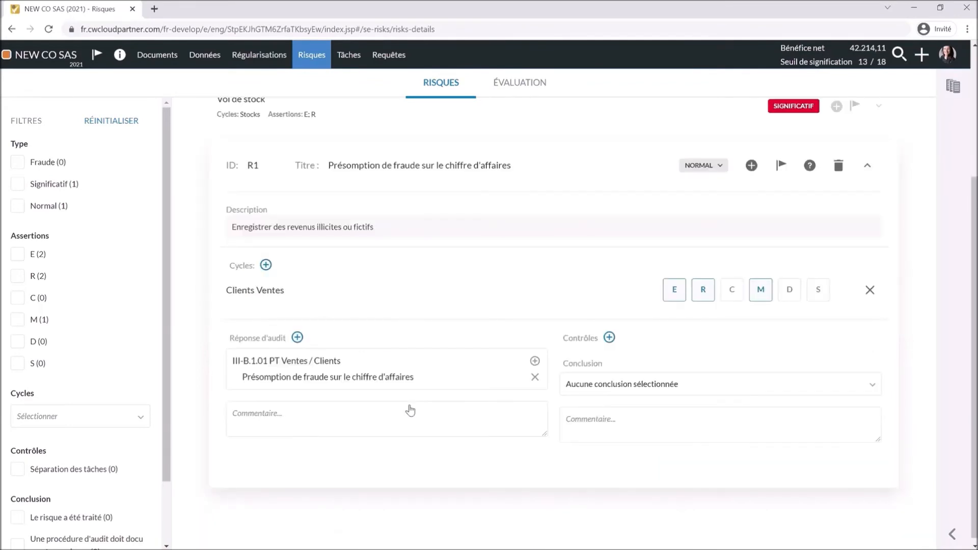
scroll(410, 407, "up", 2)
scroll(410, 405, "up", 3)
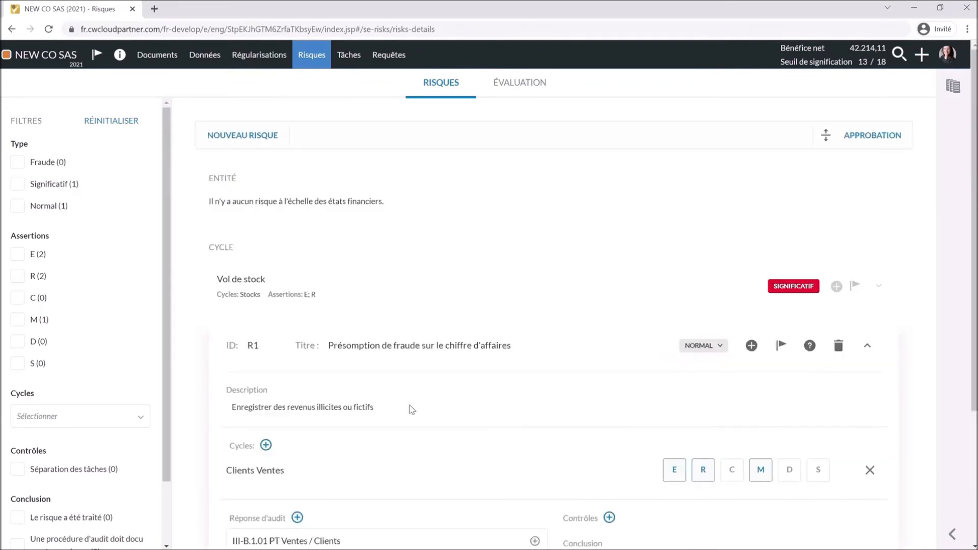
left_click(379, 285)
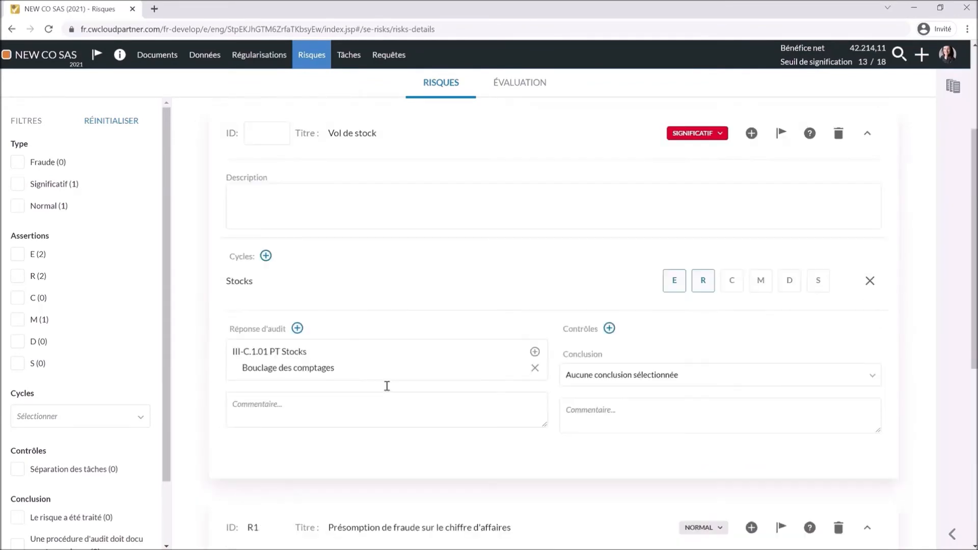
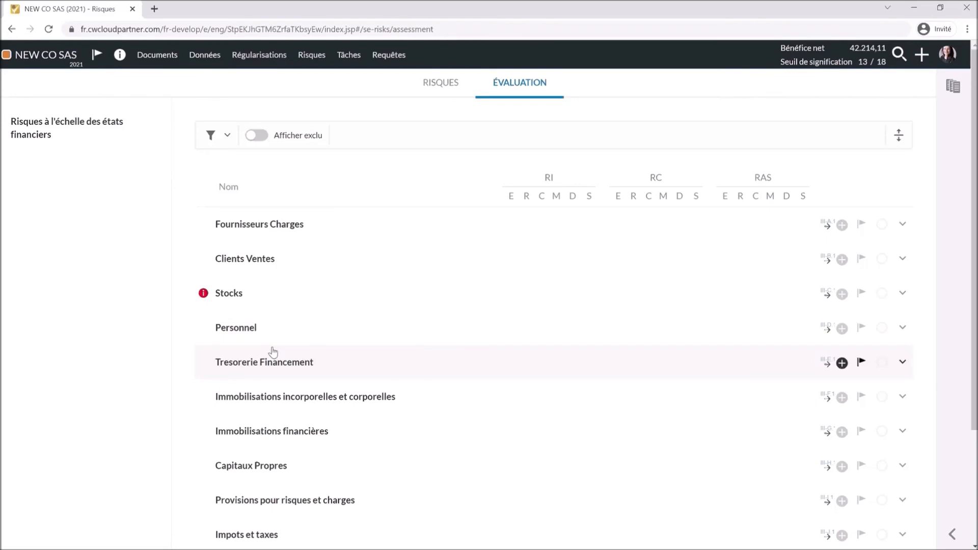
- Rate Stocks inherent risk E for Exhaustivité and Réalite, F for Classification, Mesure, Droits et obligations, Séparation
left_click(374, 295)
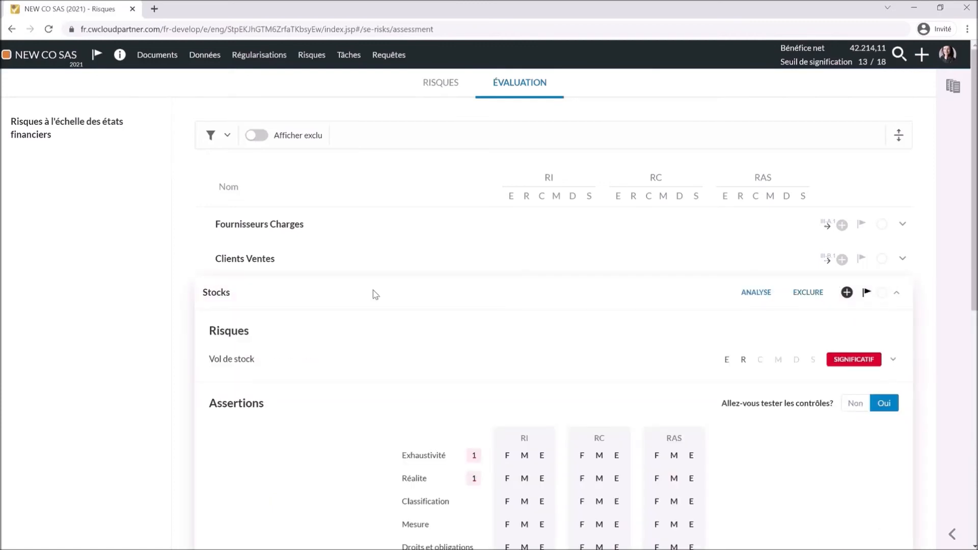
scroll(456, 372, "down", 2)
left_click(542, 332)
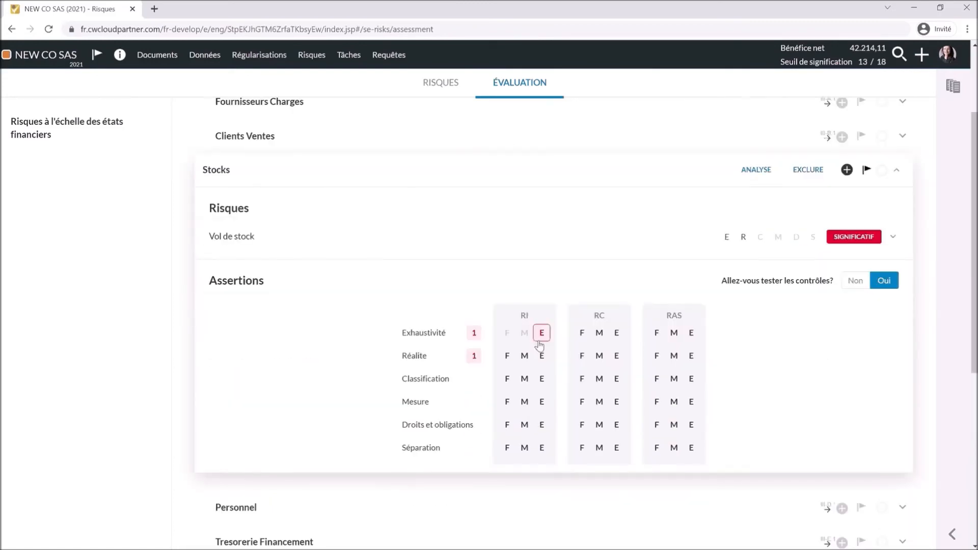
left_click(541, 355)
left_click(507, 379)
left_click(507, 401)
left_click(506, 424)
left_click(507, 447)
- Rate Stocks control risk E for Exhaustivité and Réalite and F for the four other assertions
left_click(616, 333)
left_click(616, 356)
left_click(582, 378)
left_click(582, 401)
left_click(582, 424)
left_click(581, 448)
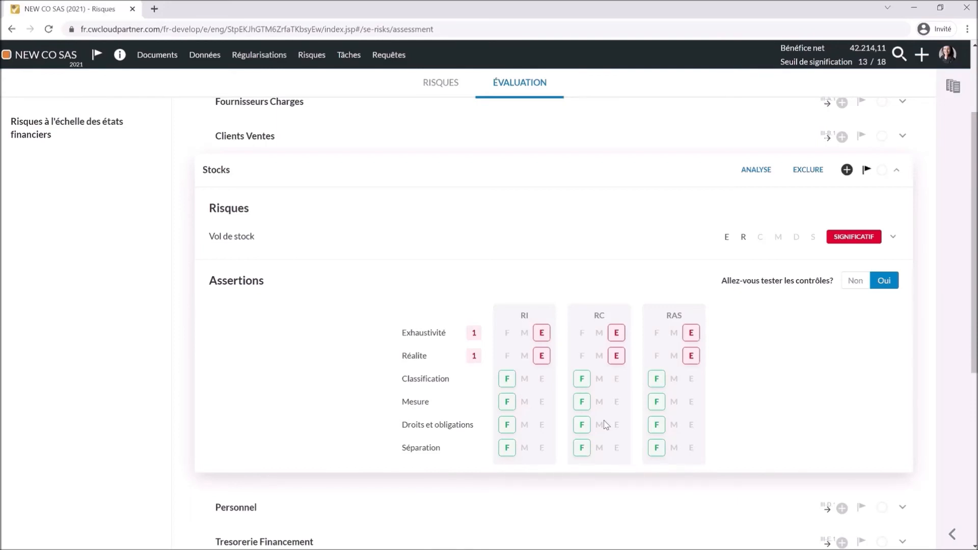
left_click(694, 181)
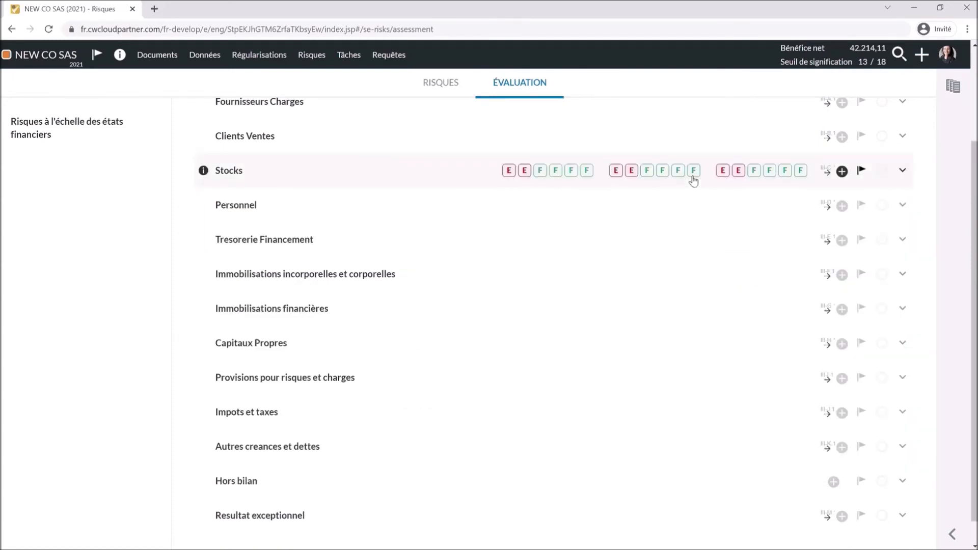
- Follow the Stocks risk's link to III-C.1.01 PT Stocks and scroll down to procedure 6
left_click(826, 174)
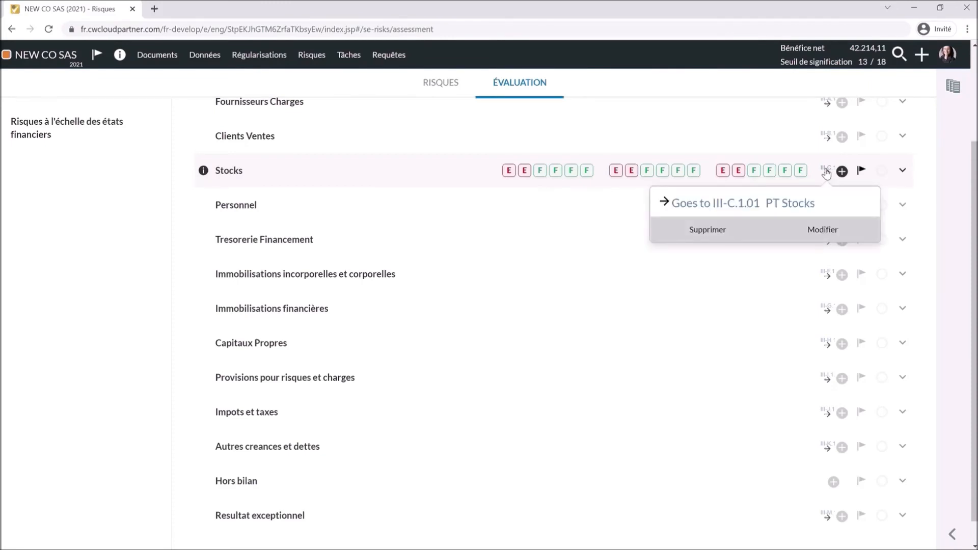
left_click(785, 203)
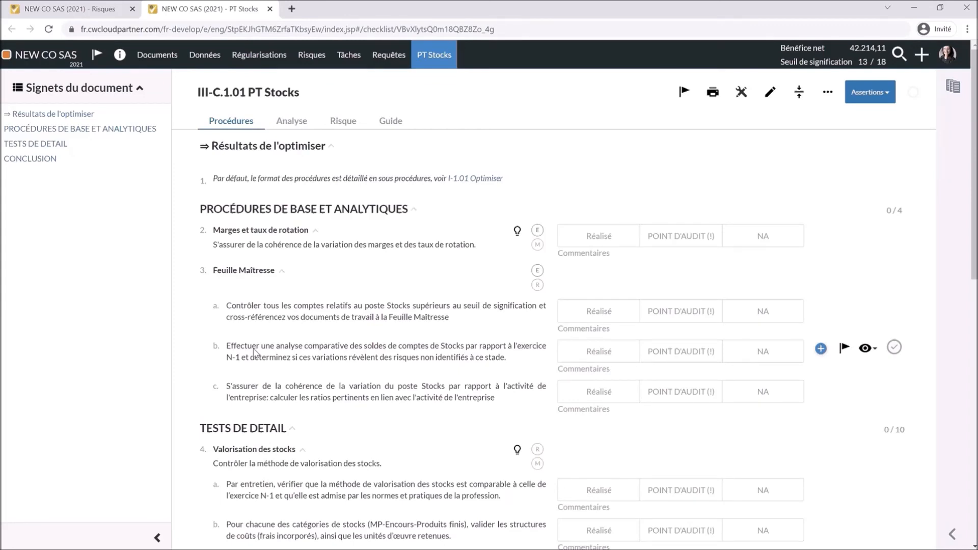
scroll(254, 351, "down", 3)
scroll(254, 347, "down", 2)
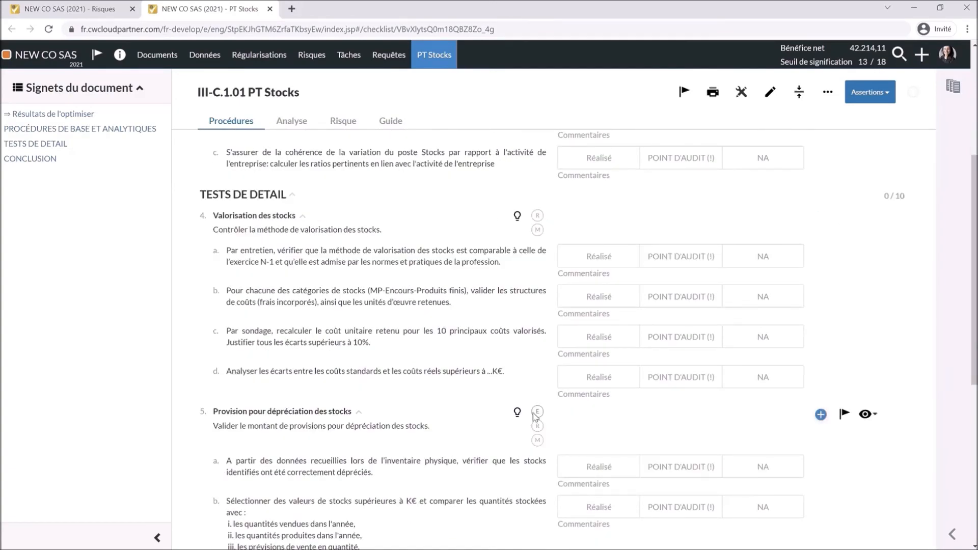
scroll(535, 415, "down", 4)
scroll(535, 417, "down", 2)
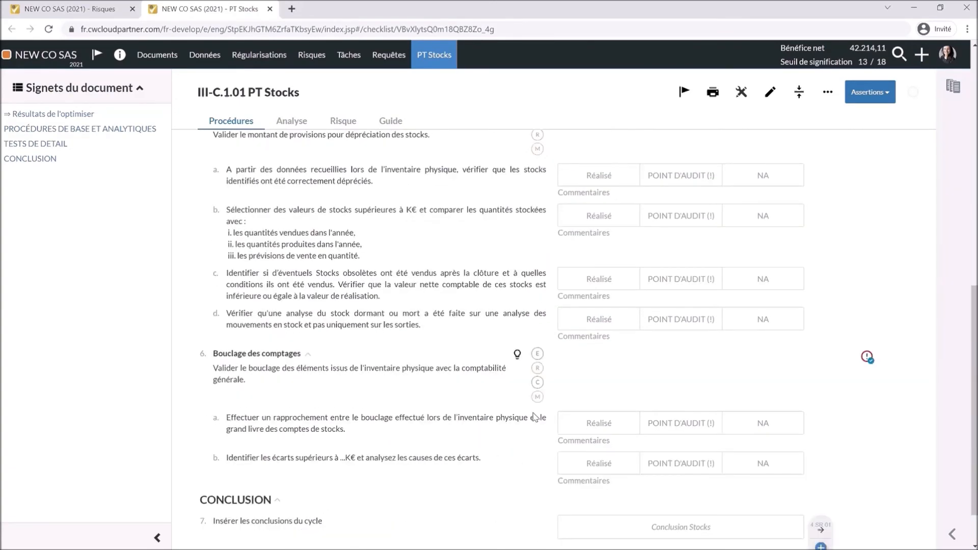
mouse_move(867, 358)
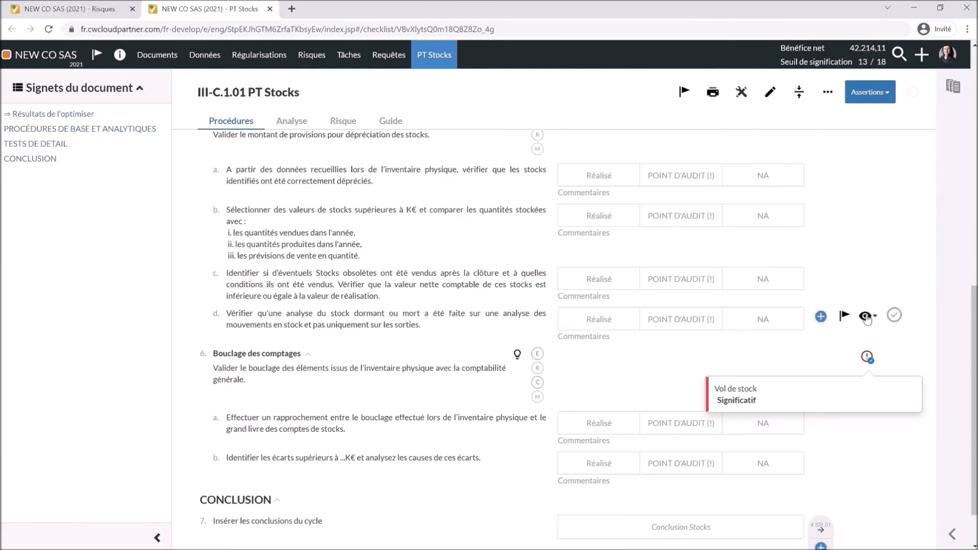
- Hide the obsolete-stock procedure, turn on Éléments masqués, then set that procedure to Afficher again
left_click(867, 284)
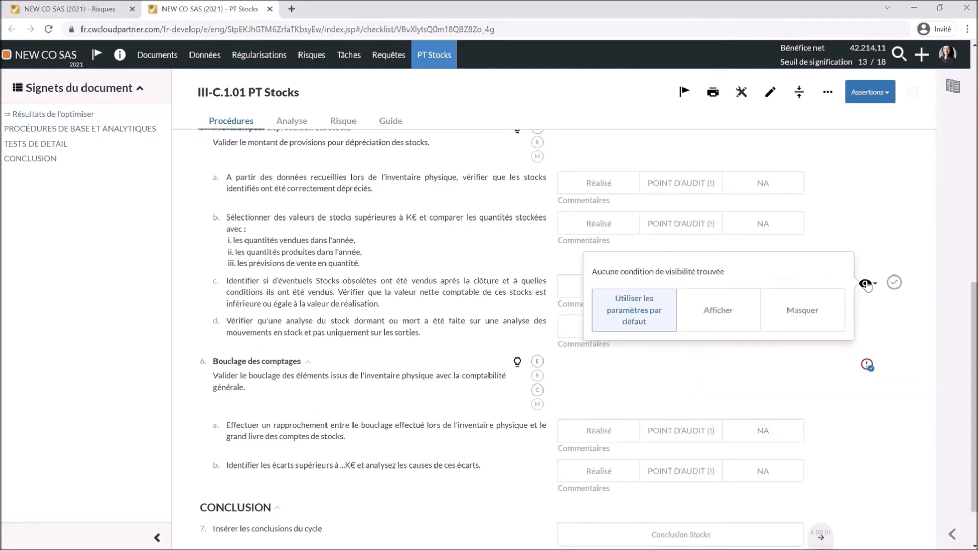
left_click(810, 315)
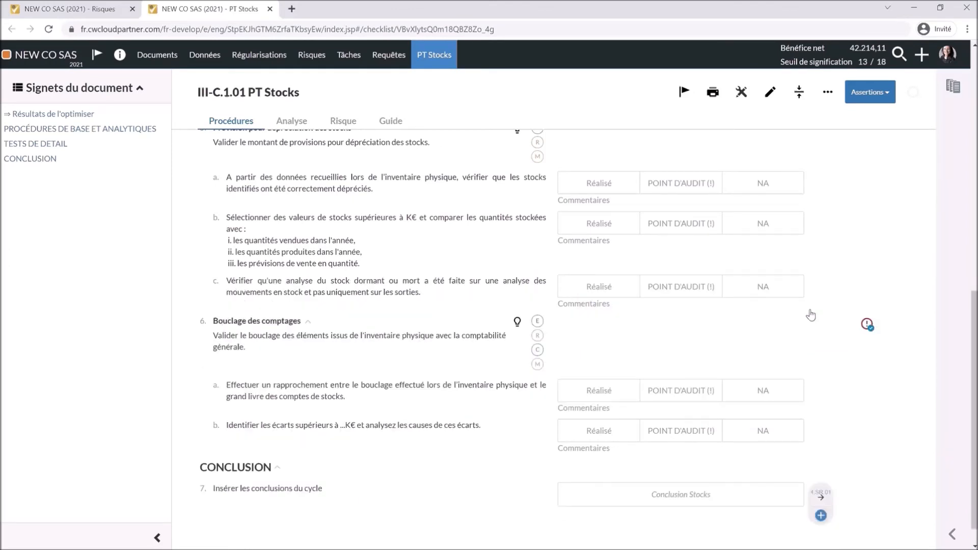
left_click(828, 93)
left_click(760, 126)
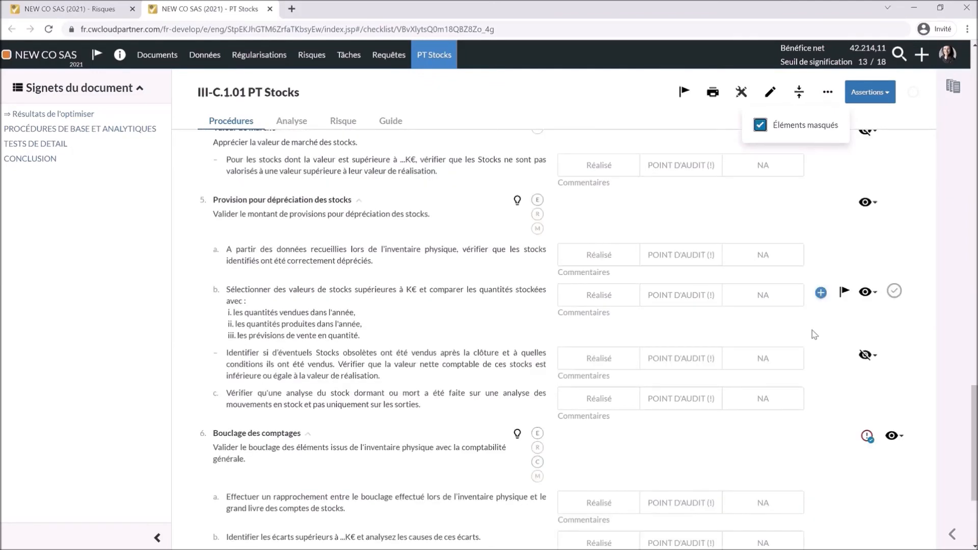
left_click(868, 356)
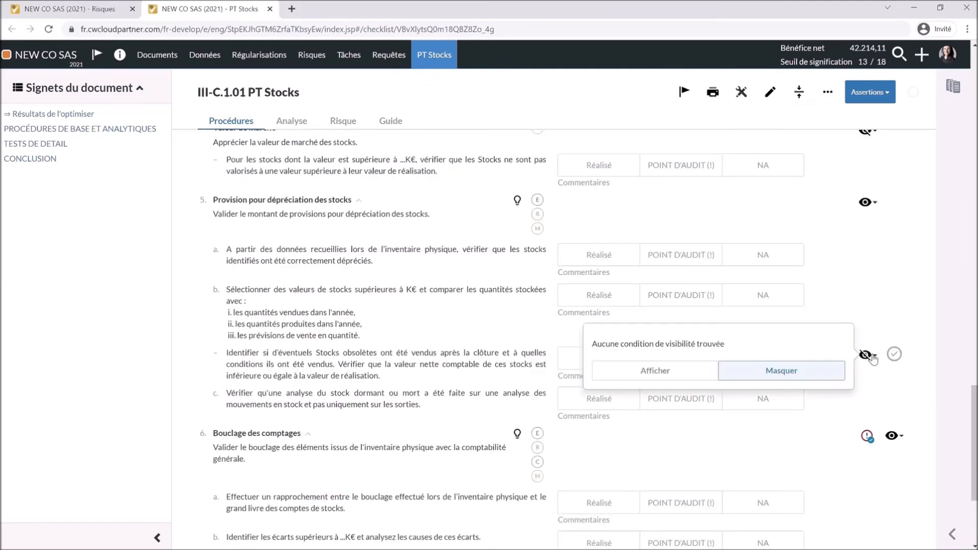
left_click(695, 376)
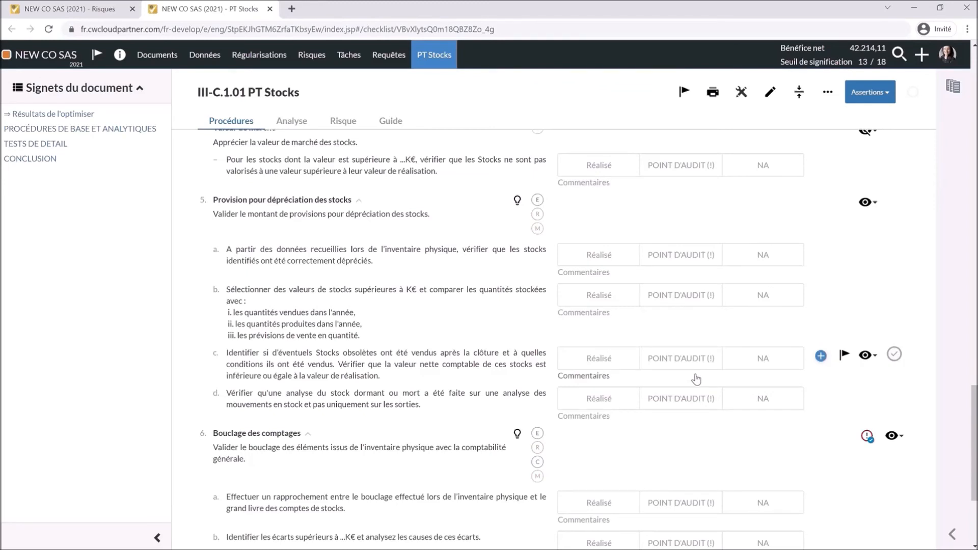
- In edit mode, add a Procédure de 2e niveau under item 5 and a new Procédure after Séparation des exercices
left_click(769, 97)
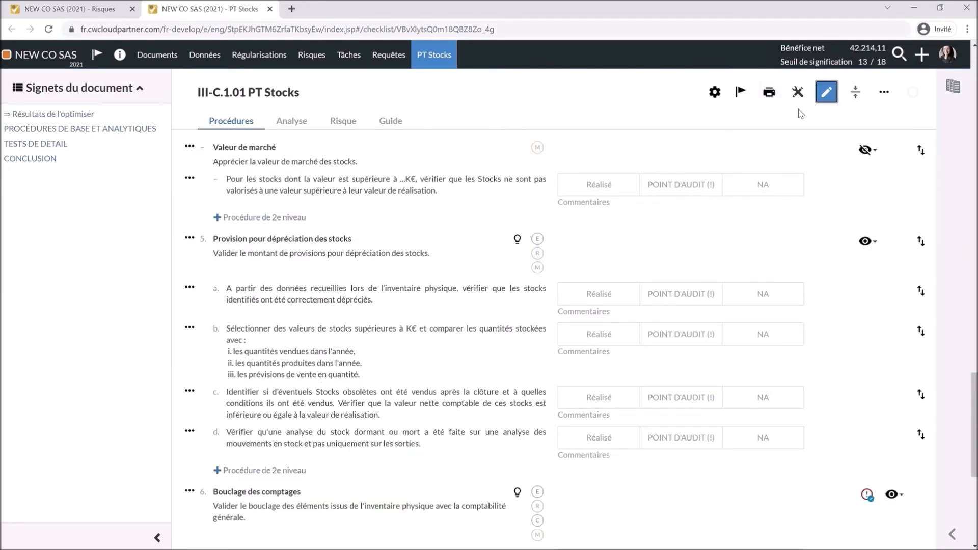
left_click(259, 470)
scroll(265, 438, "down", 5)
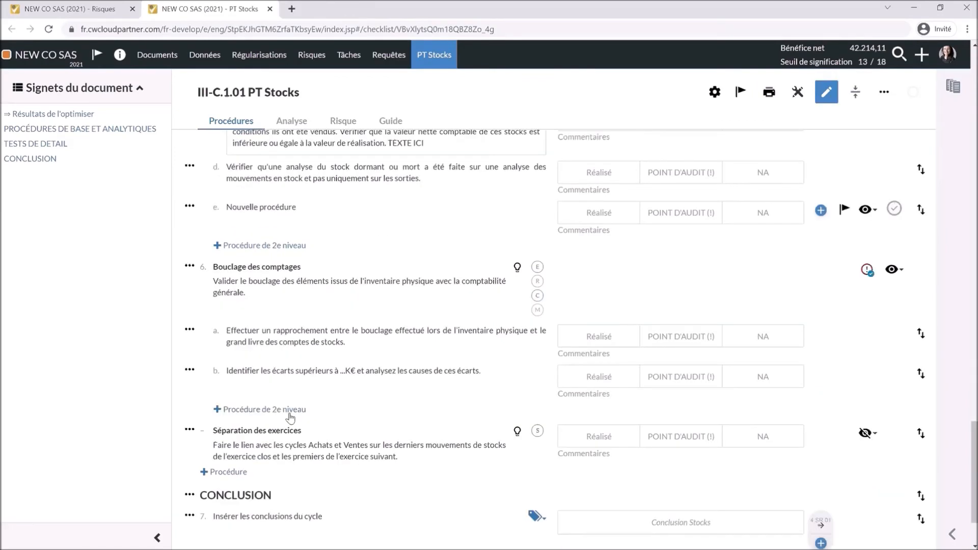
left_click(228, 447)
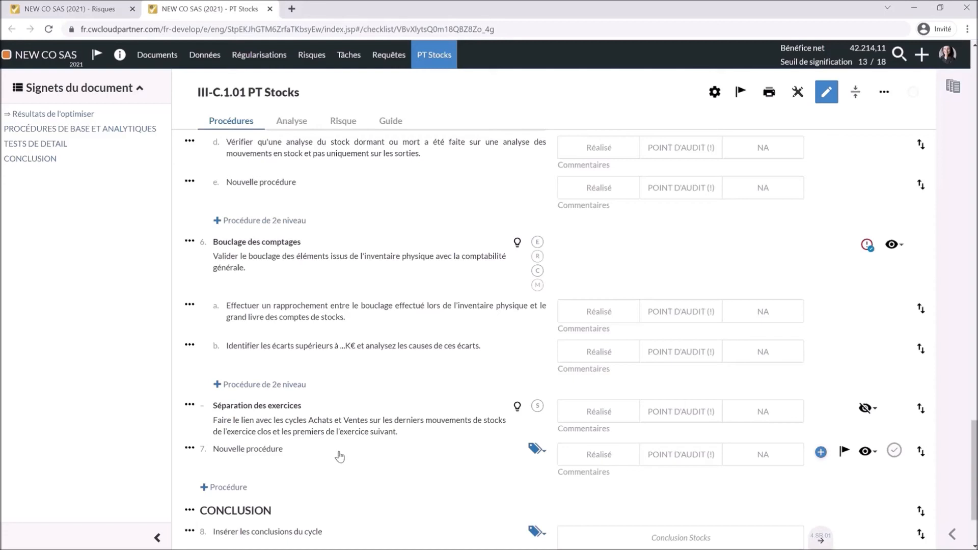
- Tag procedure 7 with the Exhaustivité and Réalite assertions
left_click(536, 452)
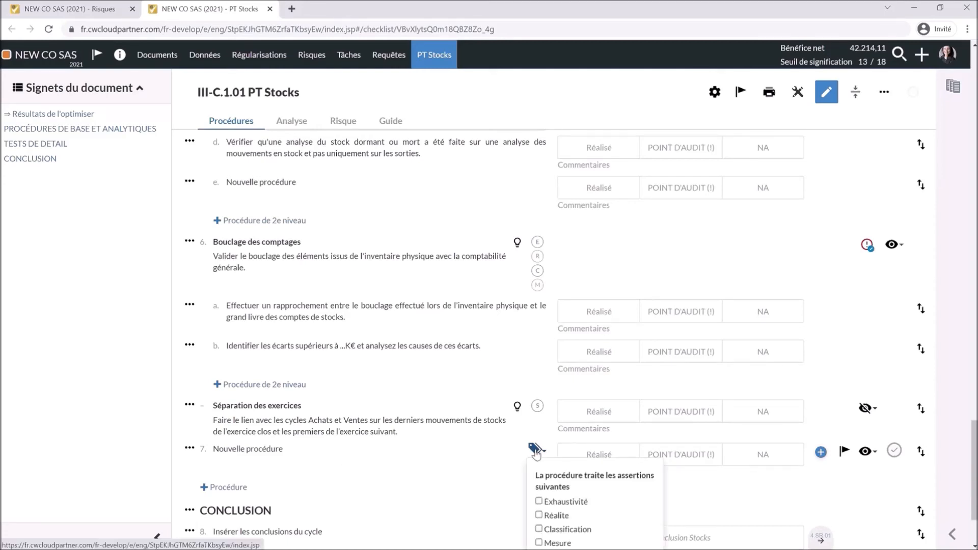
scroll(540, 484, "down", 2)
scroll(541, 483, "down", 1)
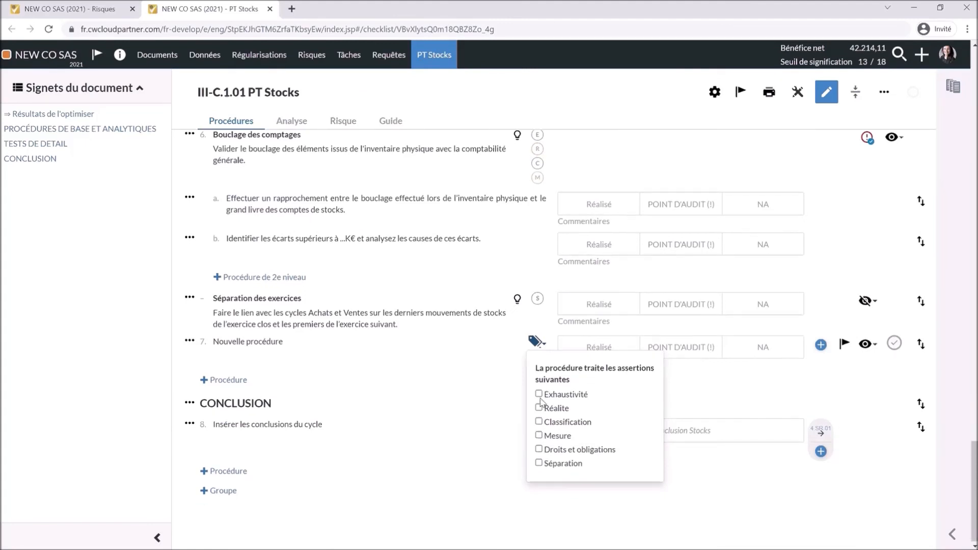
left_click(539, 394)
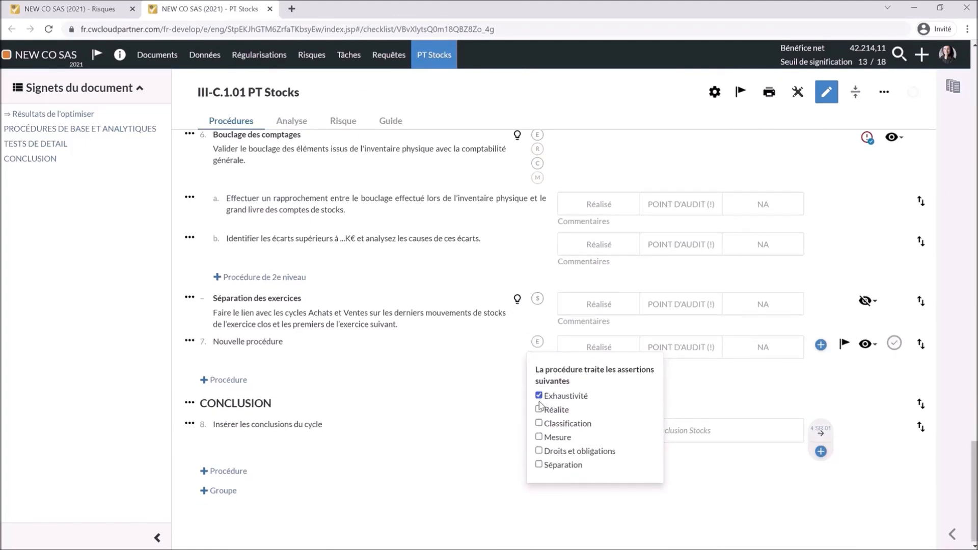
left_click(539, 408)
left_click(476, 405)
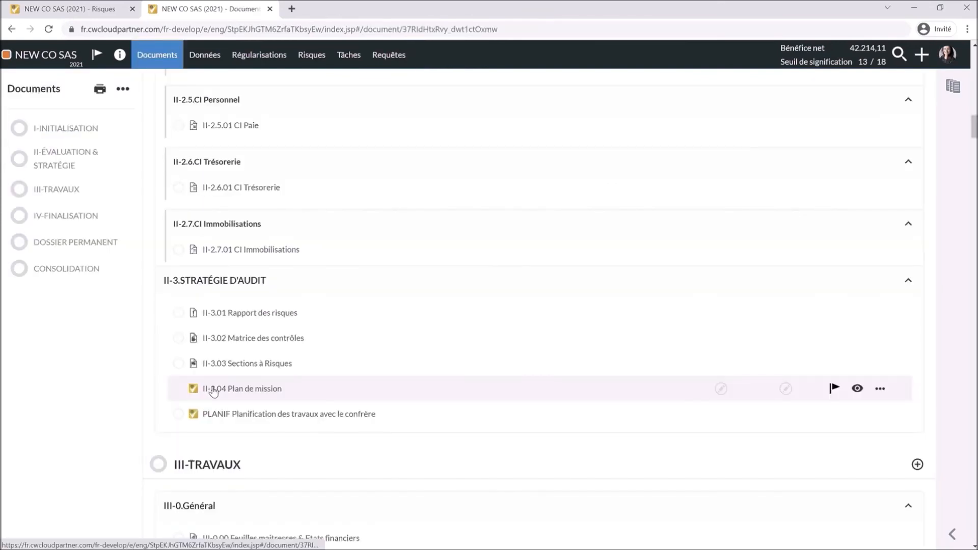
- Open II-3.04 Plan de mission and show its Fraude section with the stock theft risk
left_click(213, 392)
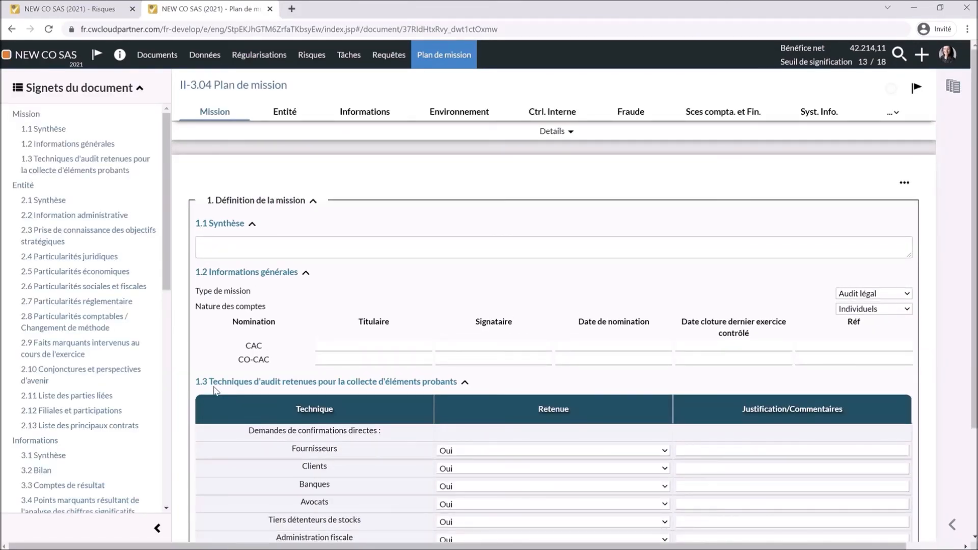
scroll(214, 390, "down", 1)
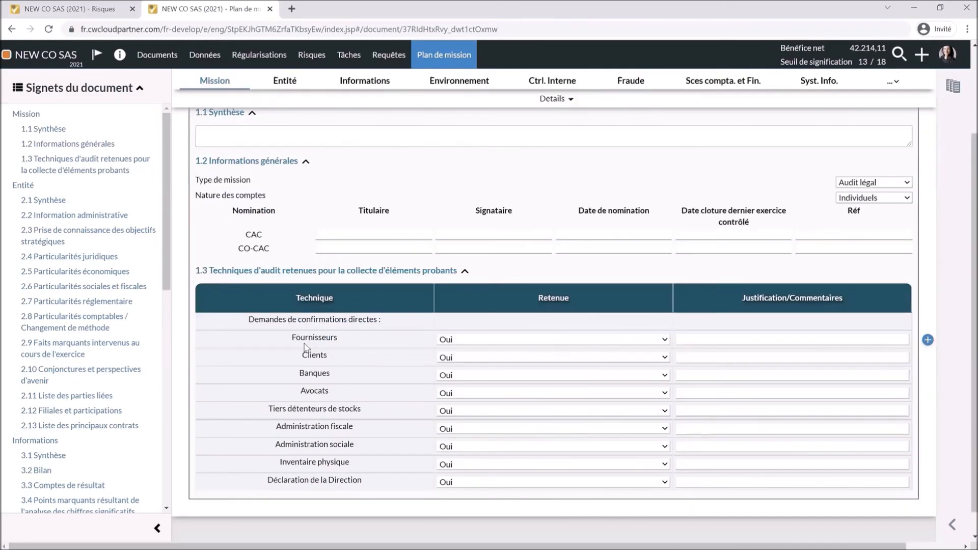
left_click(630, 80)
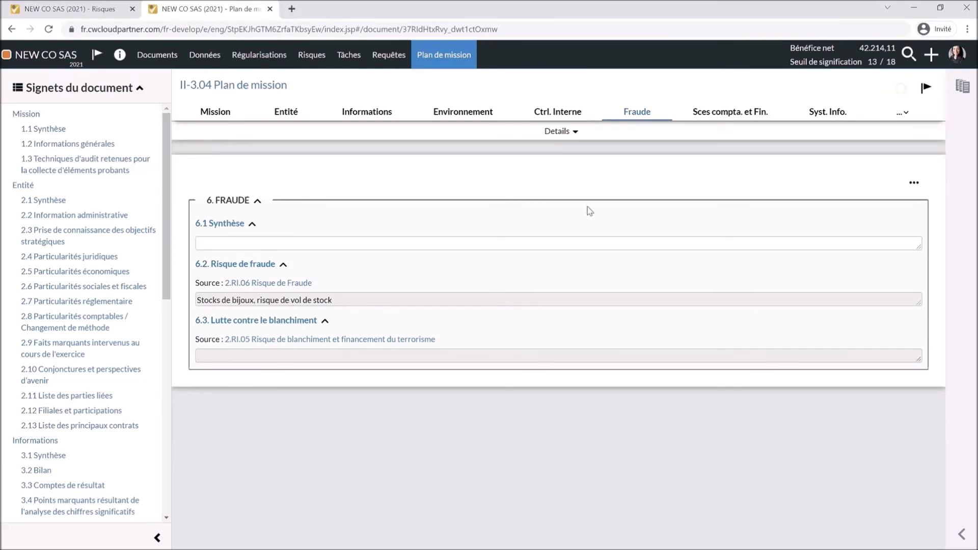
- Show the plan's Stratégie d'audit and scroll to the cycle tables listing Vol de stock
left_click(905, 112)
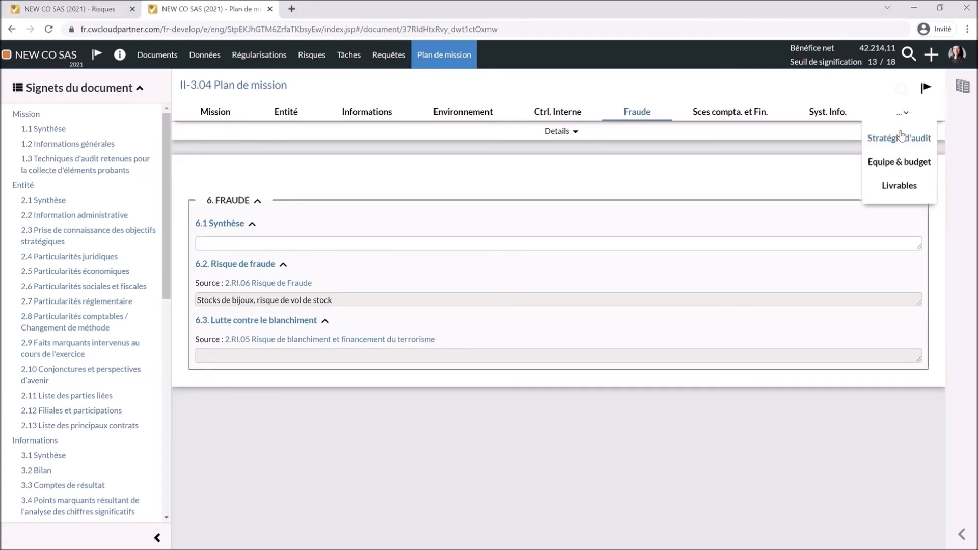
left_click(899, 137)
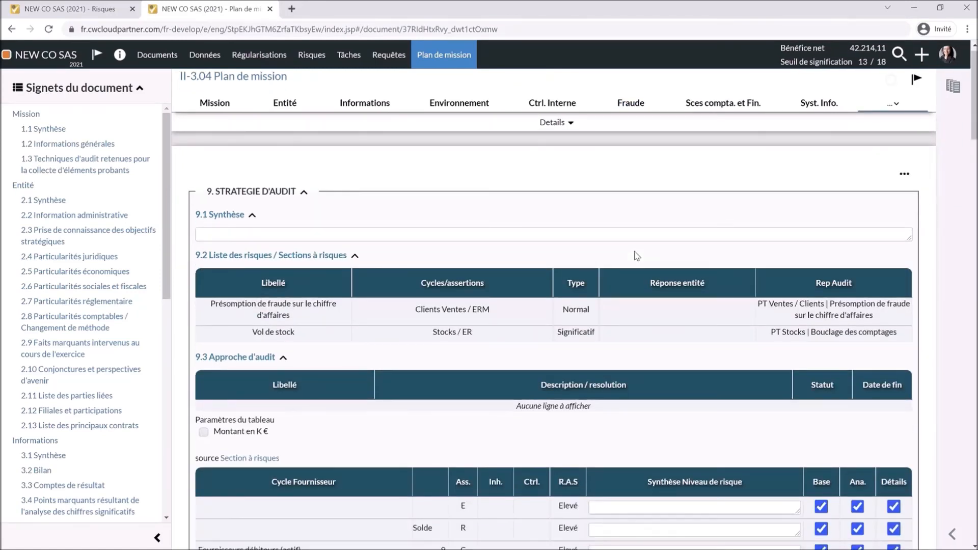
scroll(637, 256, "down", 4)
scroll(637, 256, "down", 2)
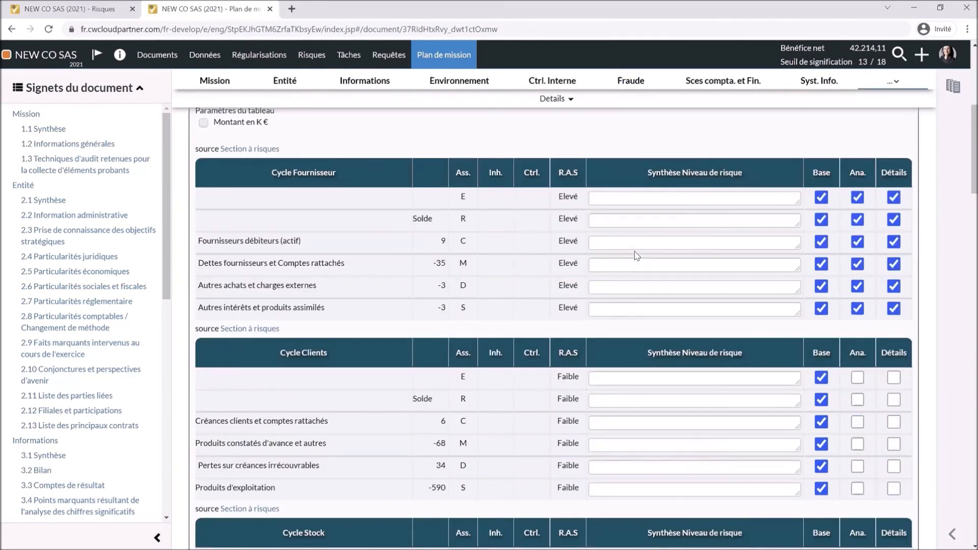
scroll(637, 255, "down", 2)
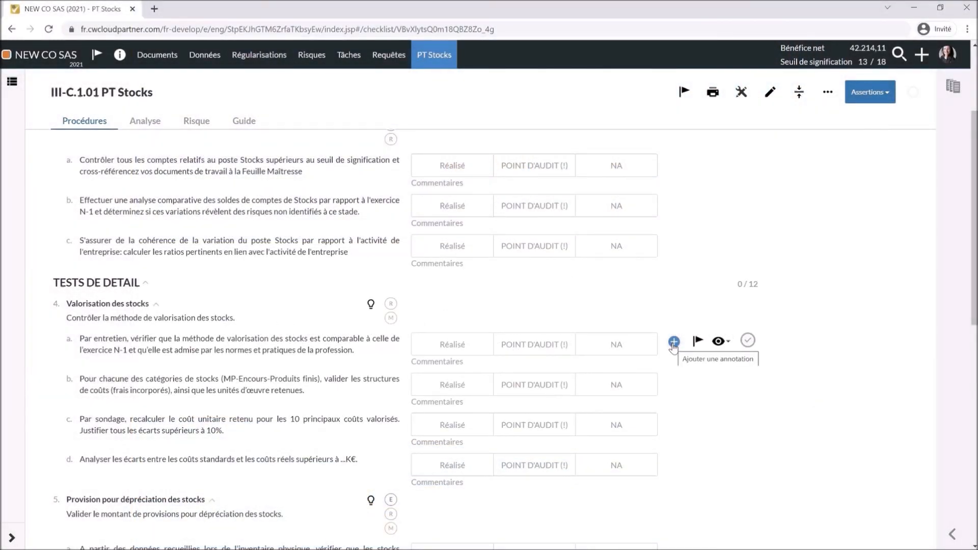
- Link procedure 6 Bouclage des comptages to the III-C.3.07 Rapprochement BG Fichiers Stocks workbook
scroll(674, 348, "down", 1)
scroll(673, 348, "down", 8)
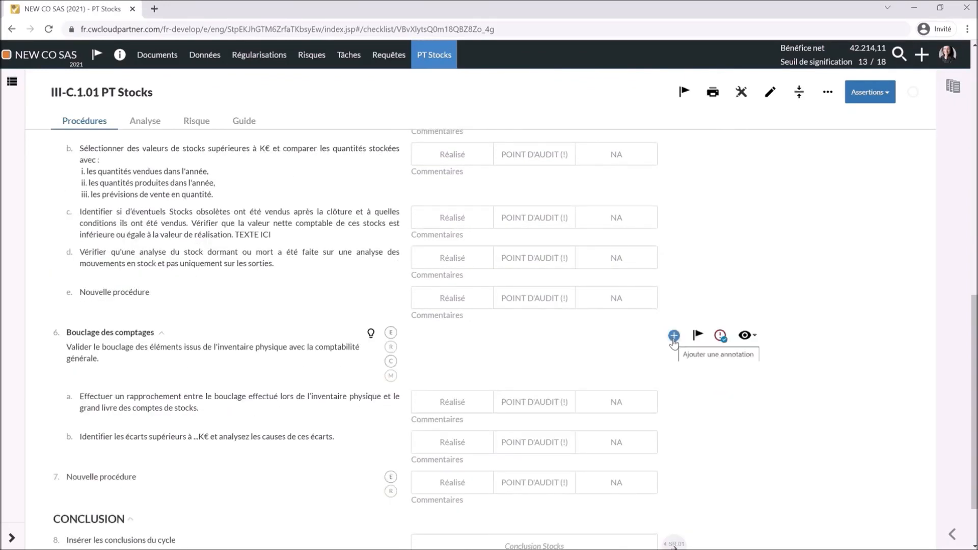
left_click(673, 336)
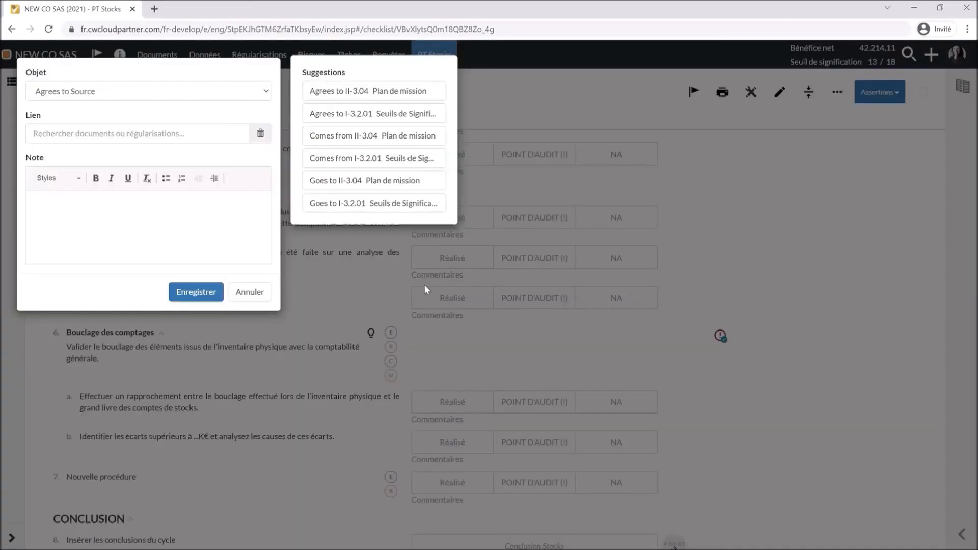
left_click(127, 132)
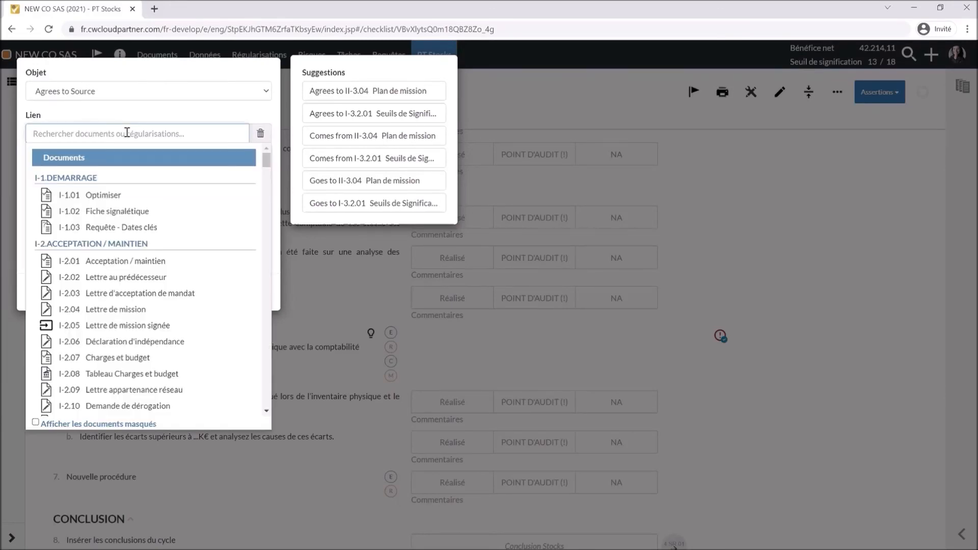
scroll(132, 262, "down", 5)
scroll(132, 262, "down", 5)
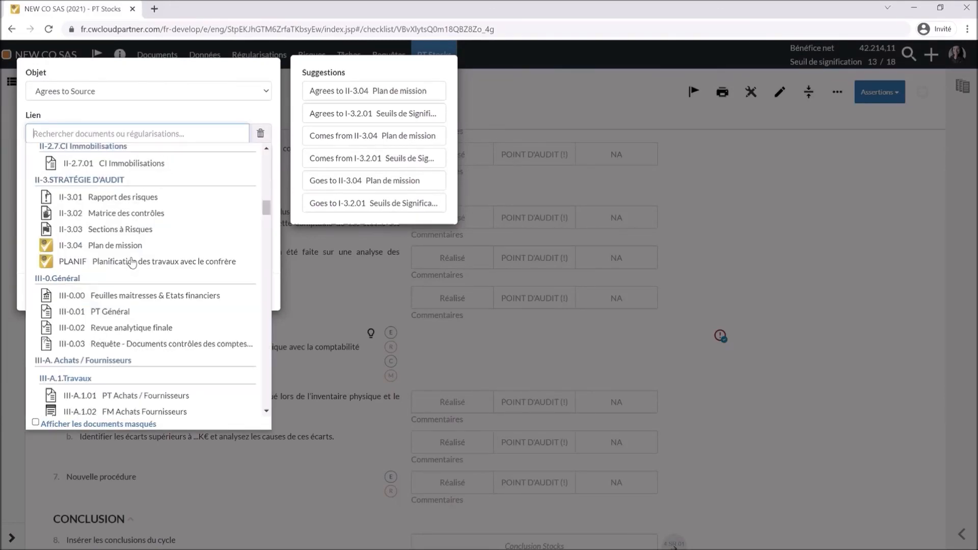
scroll(132, 262, "down", 5)
scroll(132, 262, "down", 5)
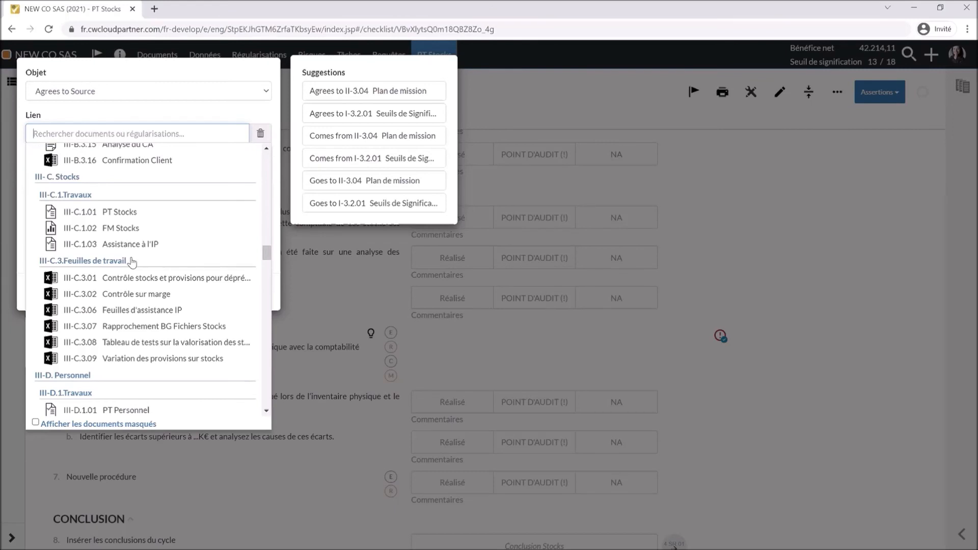
scroll(132, 262, "down", 1)
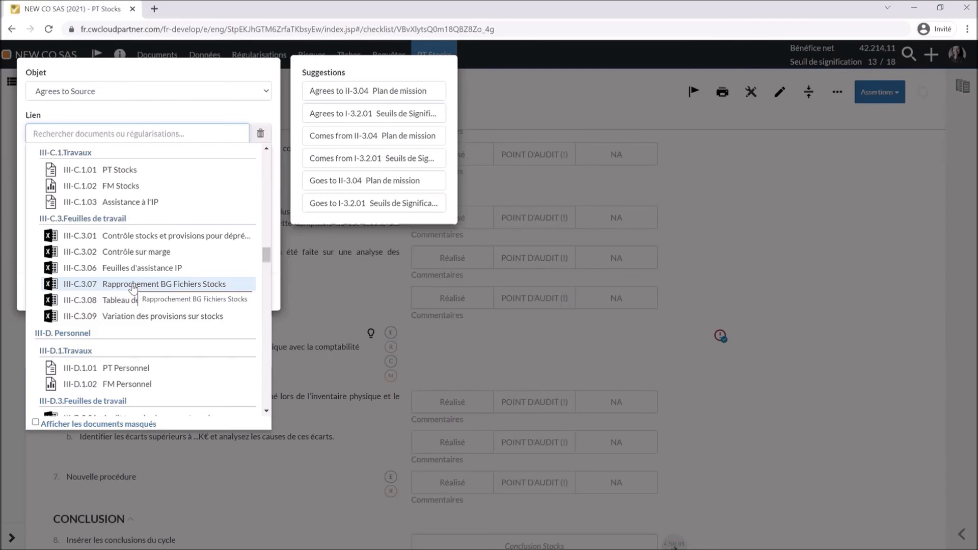
left_click(133, 284)
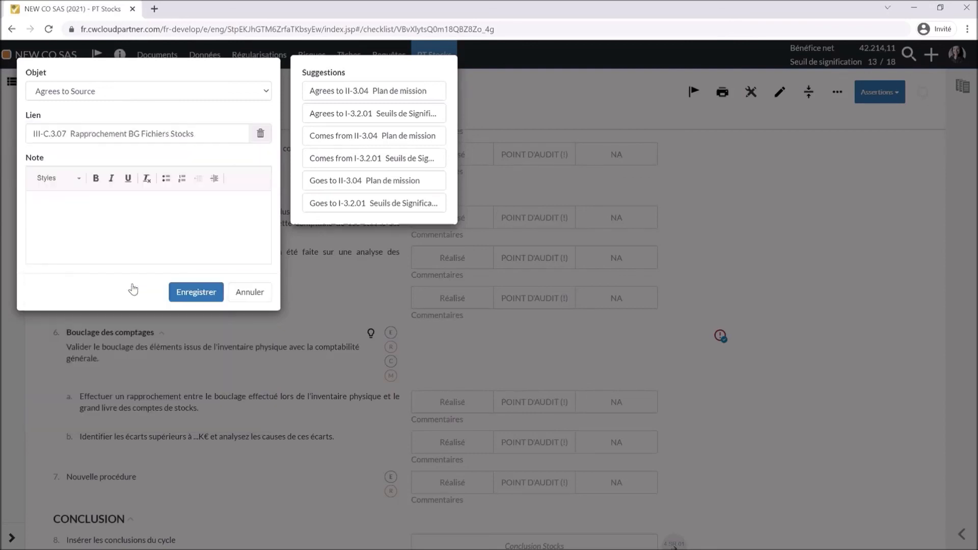
left_click(196, 292)
- Enter 77022,09 in the reconciliation's D12 Fichier stocks cell, then save and close the workbook
mouse_move(674, 337)
left_click(581, 256)
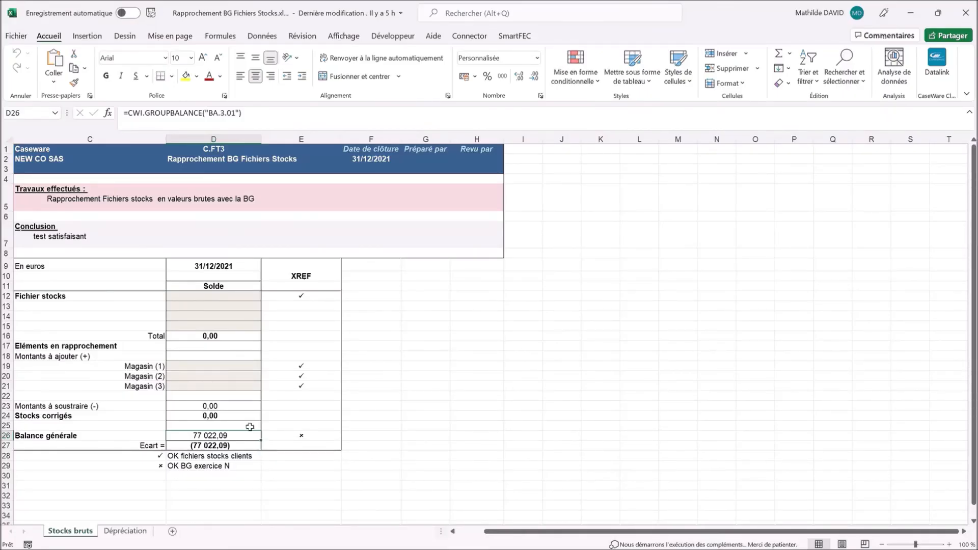
double_click(228, 296)
type("770")
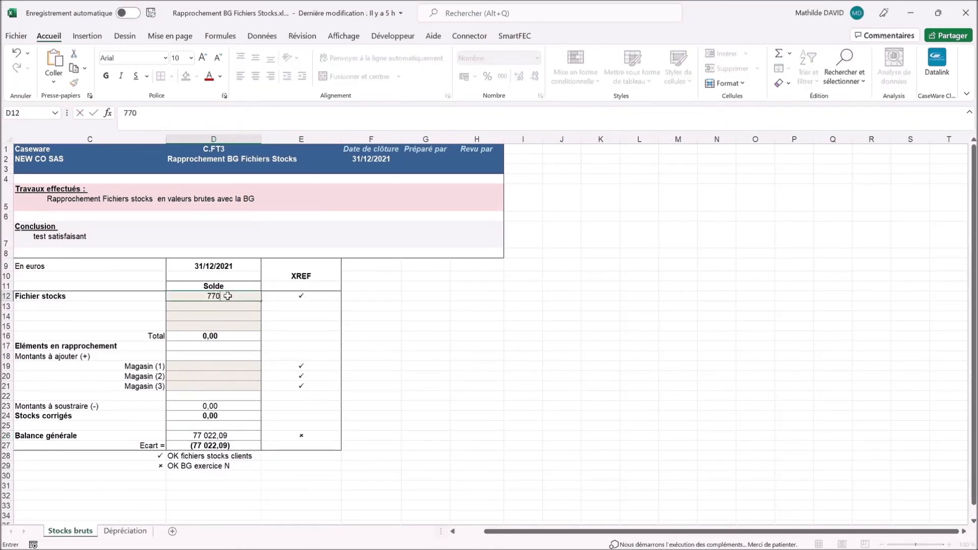
type("22,09")
key("ctrl+Return")
key("Return")
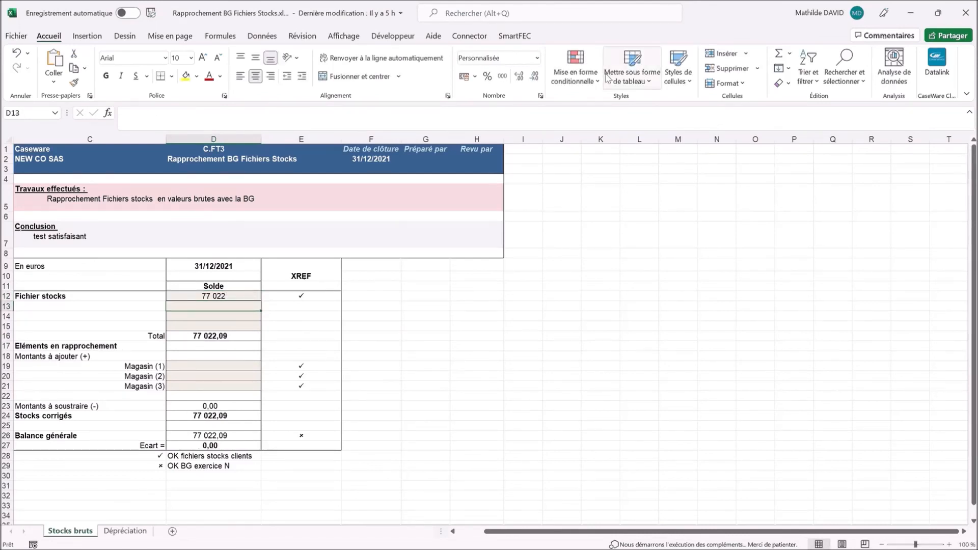
left_click(965, 13)
left_click(445, 299)
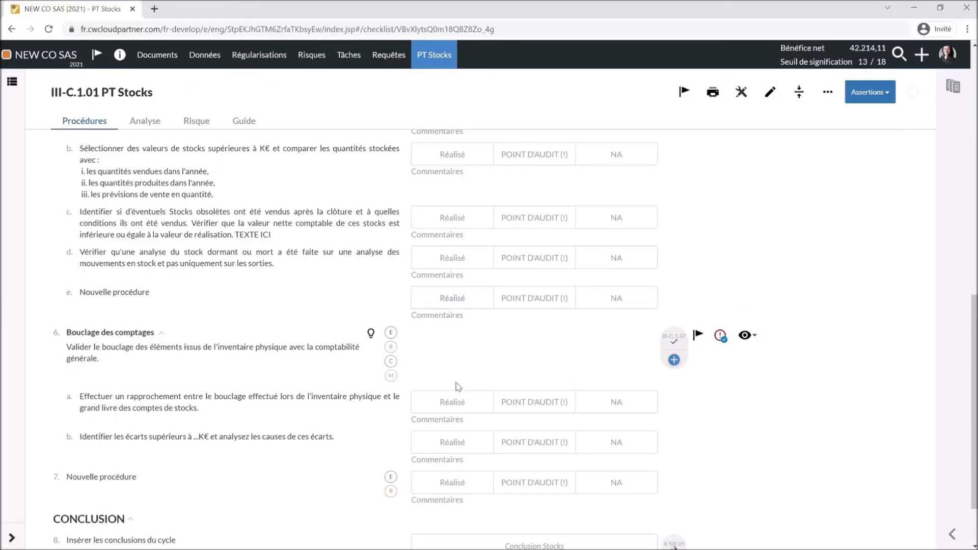
- Mark procedure 6a Réalisé and 6b POINT D'AUDIT, and turn on revision markup
left_click(459, 403)
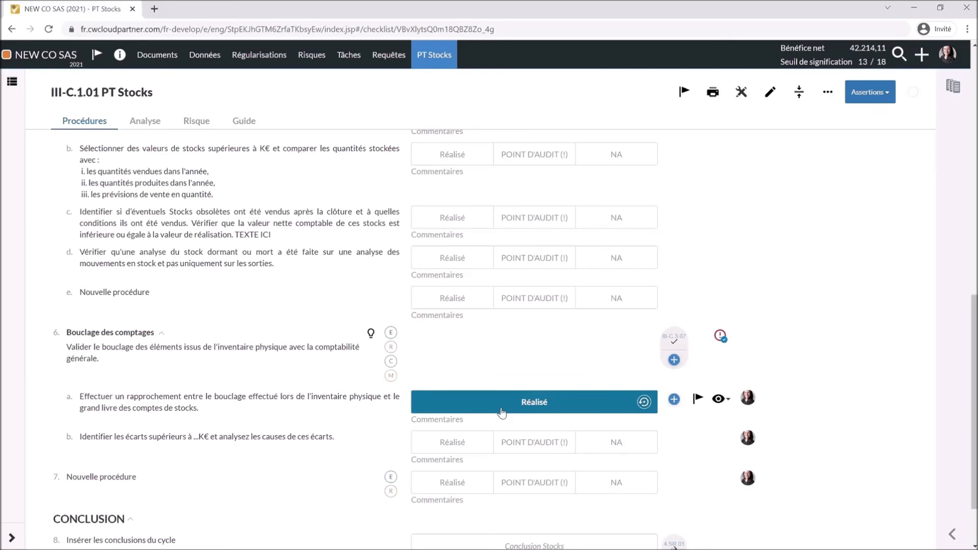
left_click(519, 443)
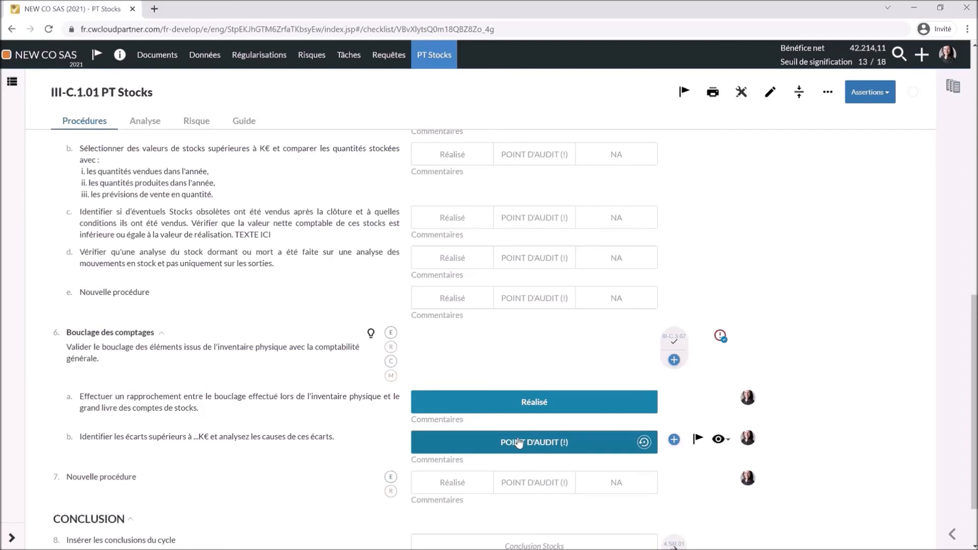
left_click(738, 98)
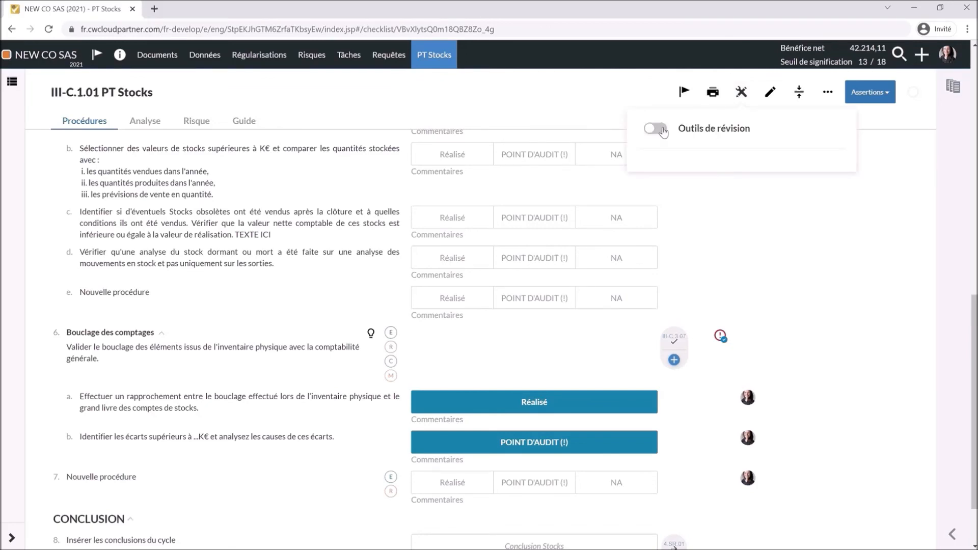
left_click(655, 129)
scroll(577, 411, "down", 1)
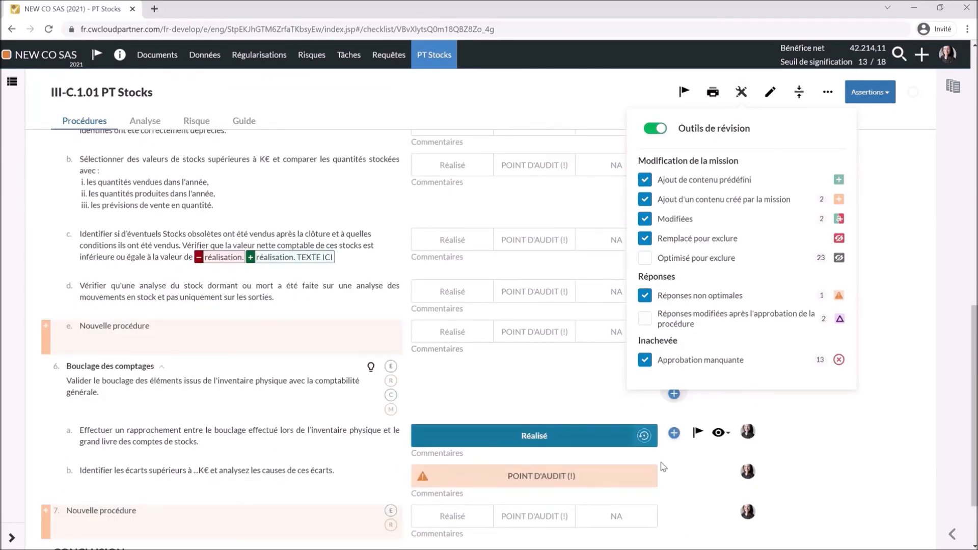
- Attach a Considération task 'Ecart, ajustement de 10k€' to procedure 6b
left_click(699, 473)
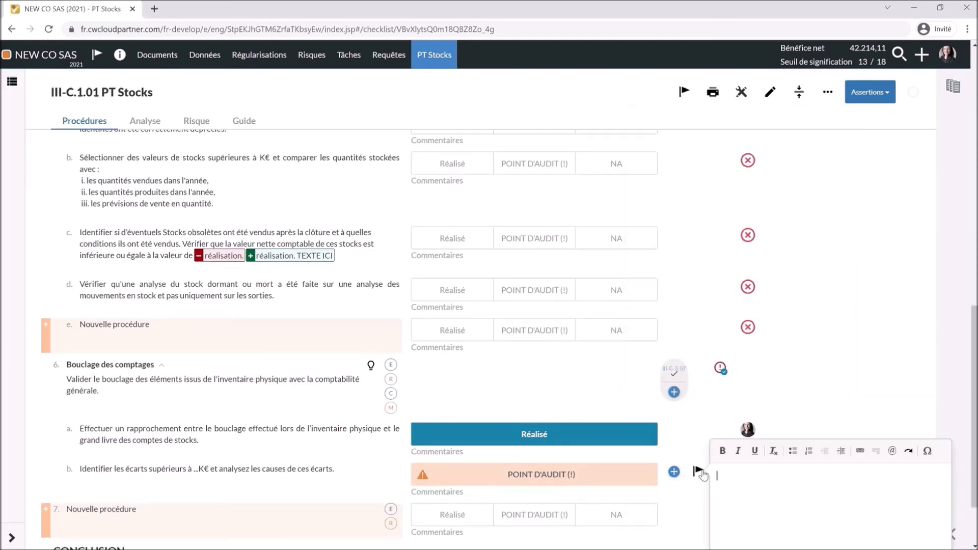
type("Ecart, ajustement de 10k€")
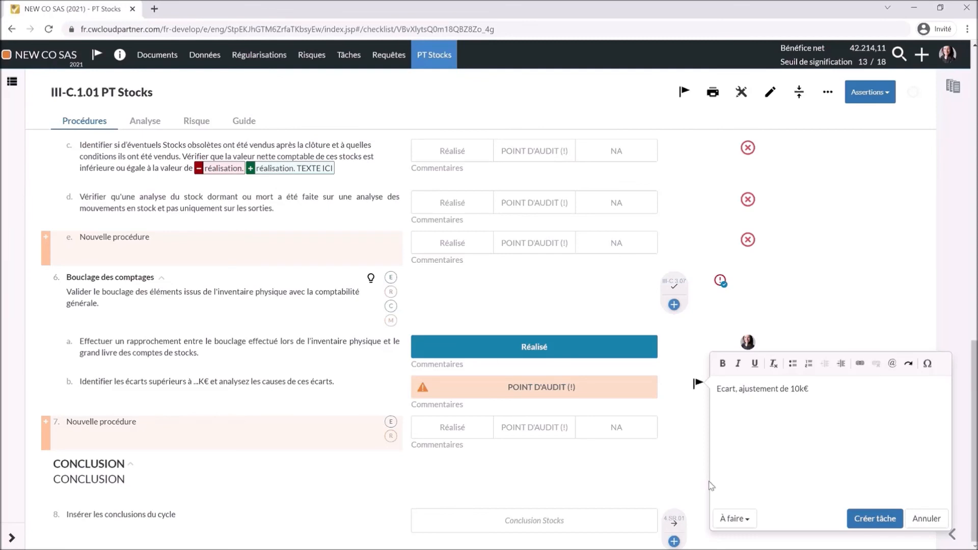
left_click(735, 518)
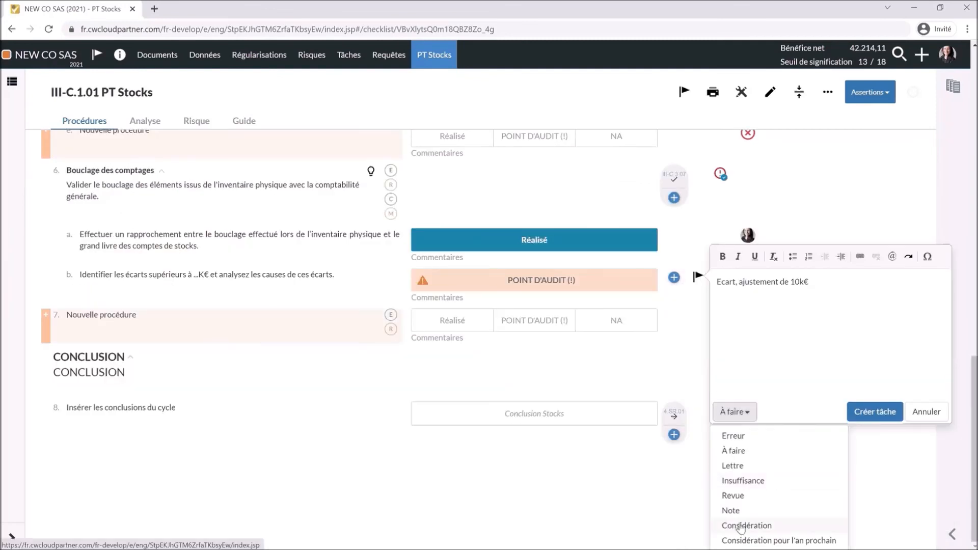
left_click(743, 525)
left_click(859, 521)
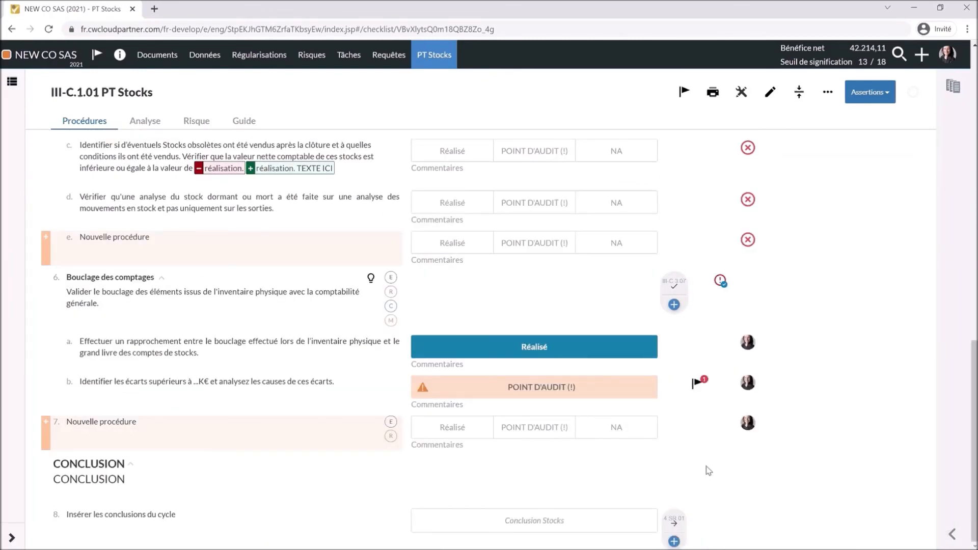
left_click(827, 92)
- Turn off revision markup and enter 'Ajustement de 10K€' as the item 8 Stocks conclusion
left_click(655, 126)
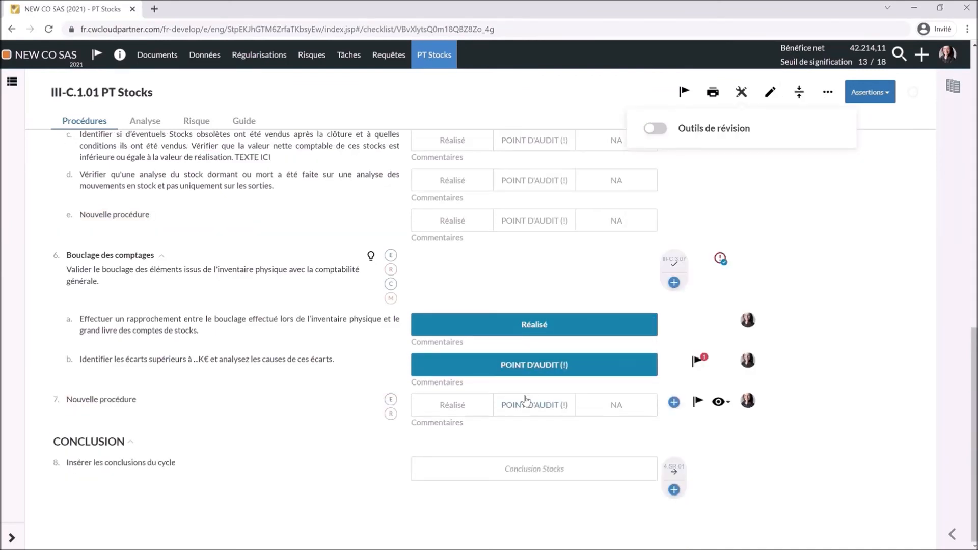
left_click(511, 471)
type("Ajustement de 10K€")
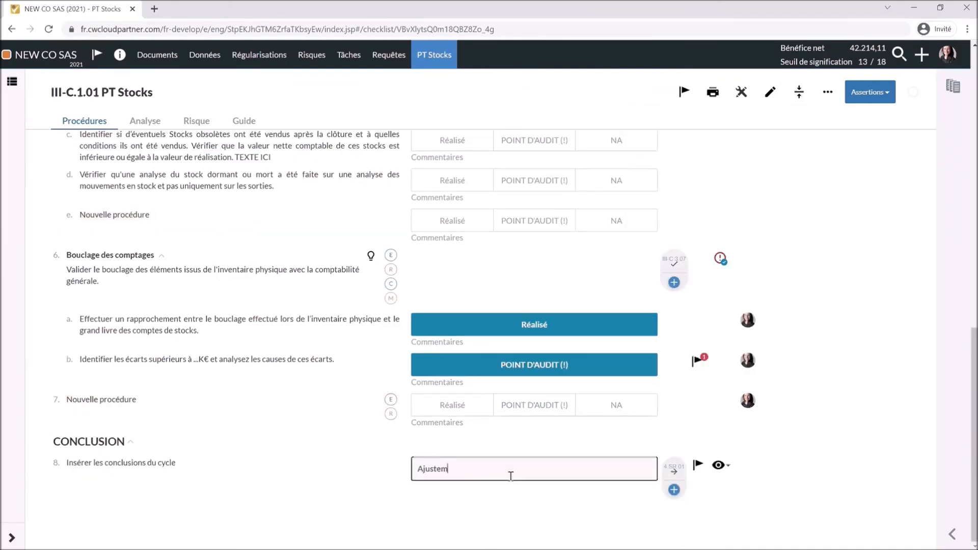
left_click(489, 515)
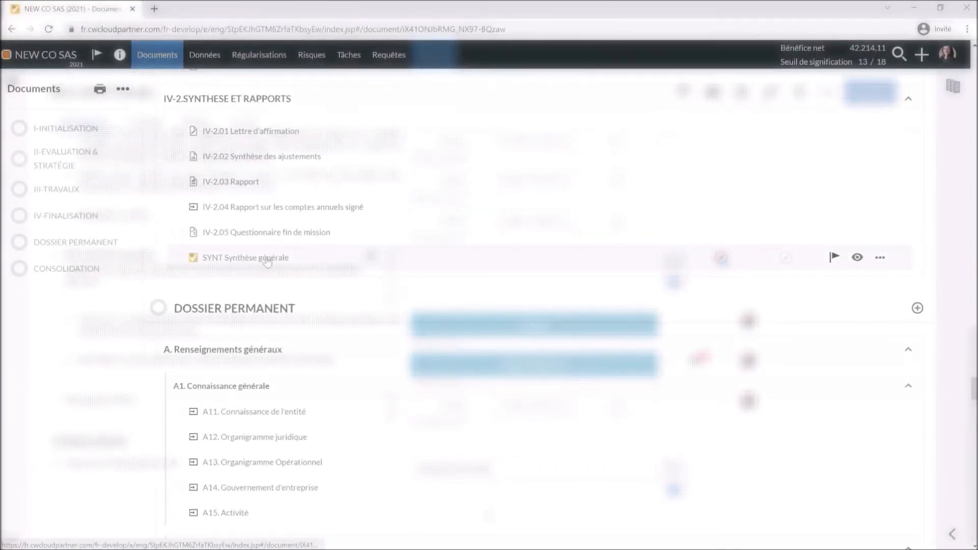
- Open the Synthèse générale and review its Risques, Travaux par cycles and Points d'audit sections for the 10k€ adjustment
left_click(267, 261)
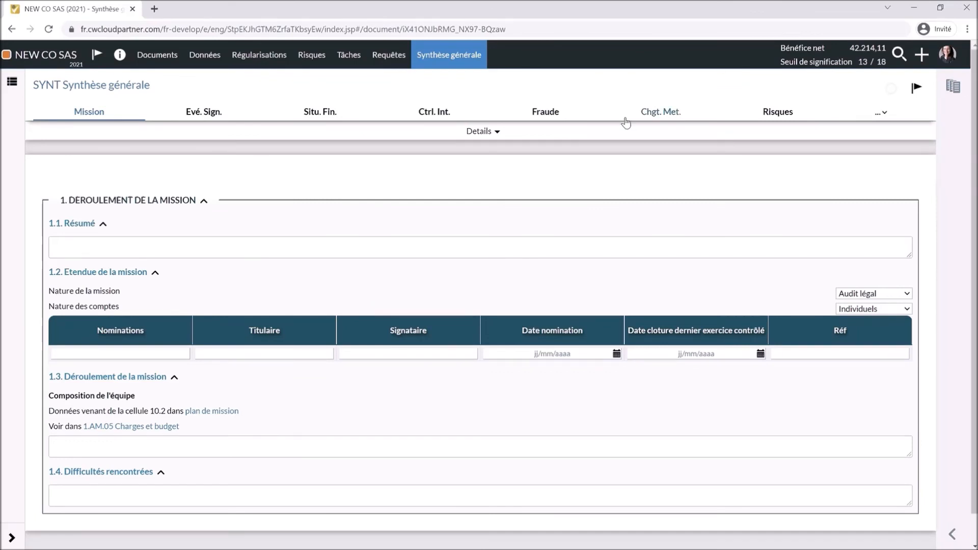
left_click(754, 112)
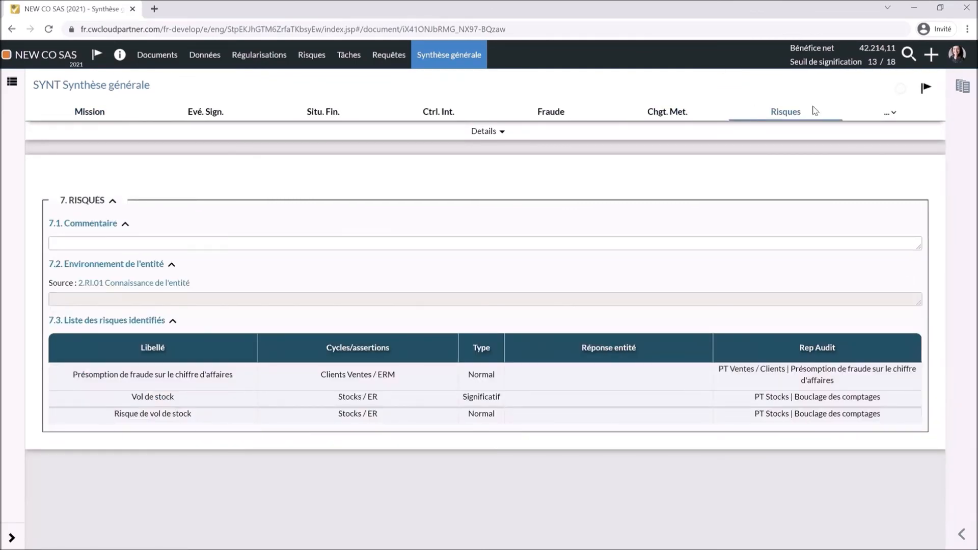
left_click(885, 114)
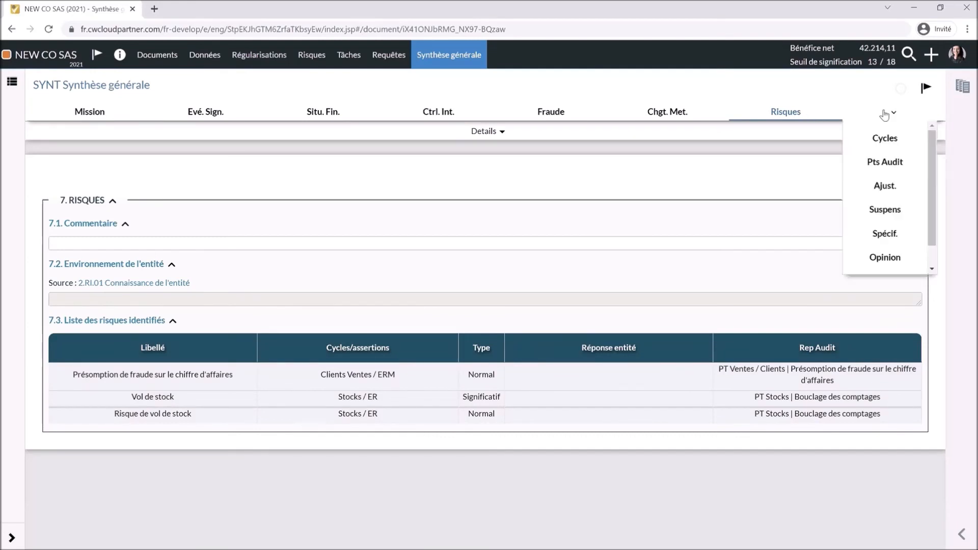
left_click(884, 139)
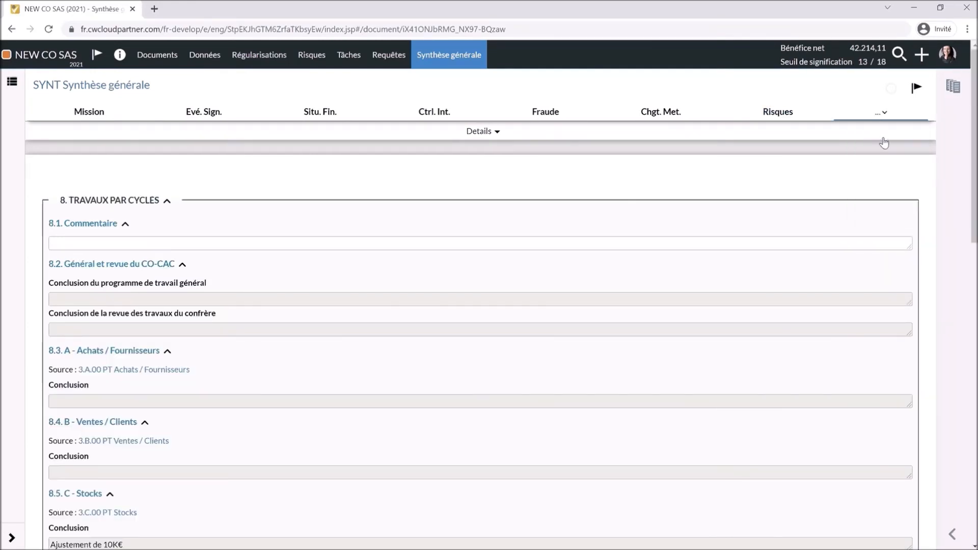
scroll(148, 350, "down", 4)
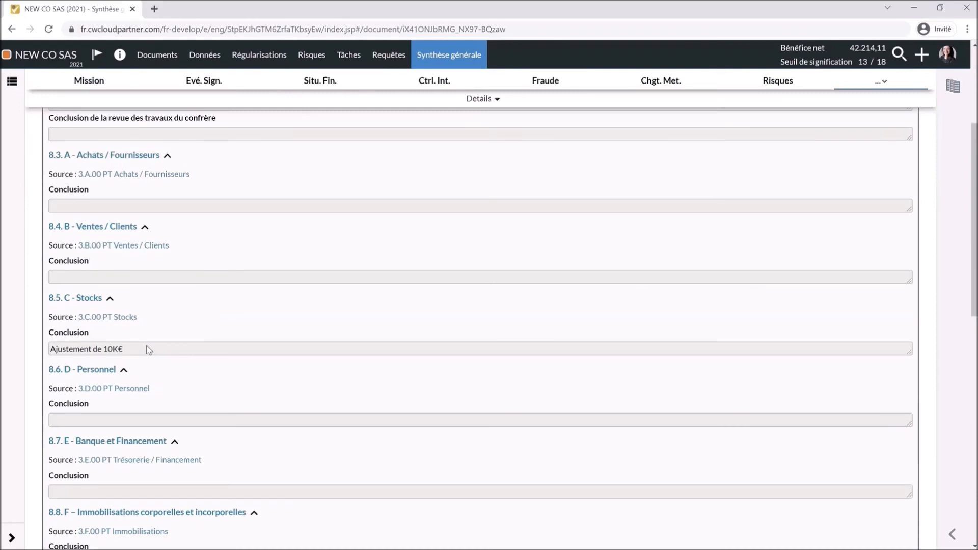
left_click(884, 82)
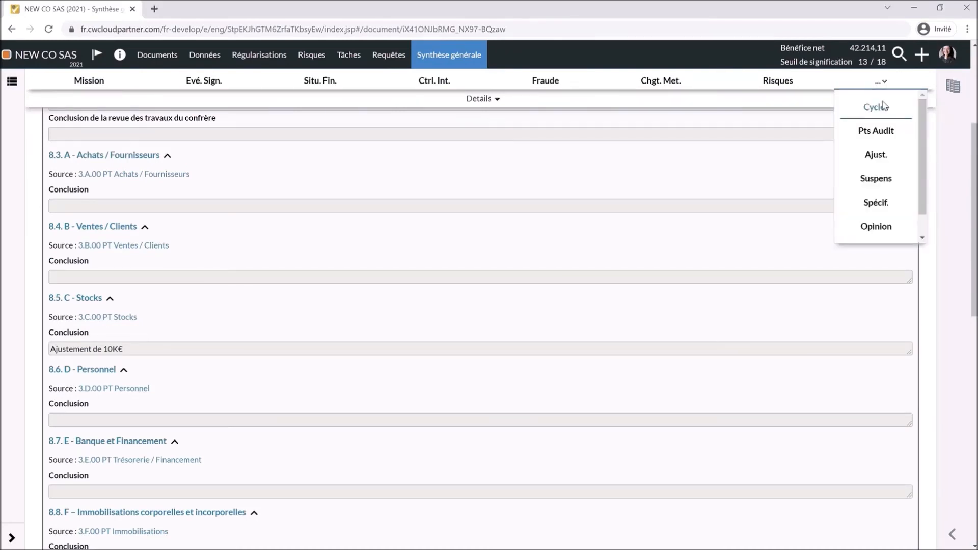
left_click(876, 131)
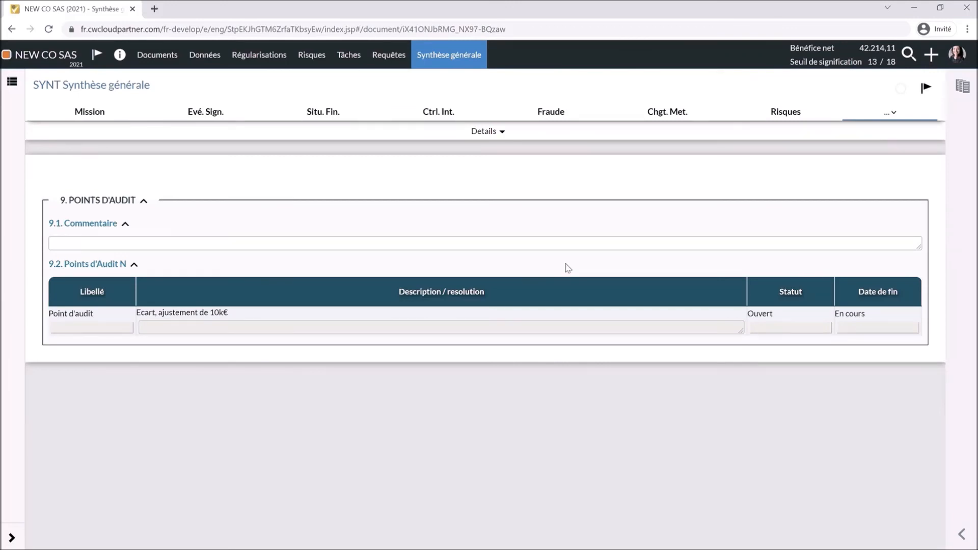